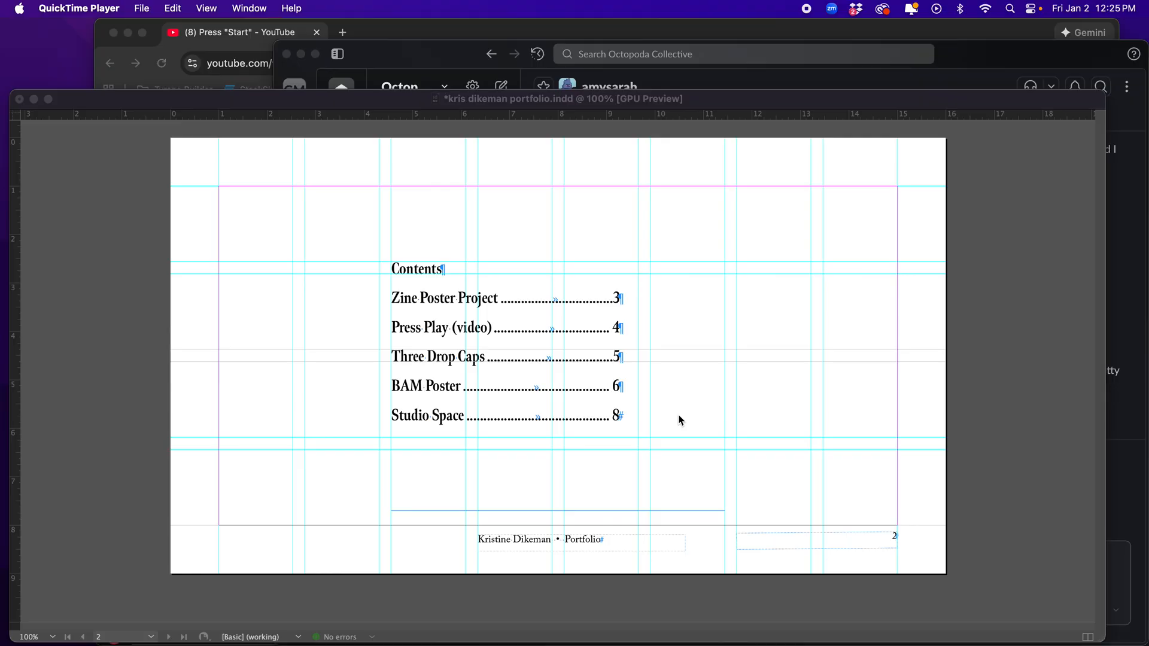
Switch to InDesign and examine the portfolio's cover, contents page and project pages
{"action": "left_click", "coordinate": [339, 247]}
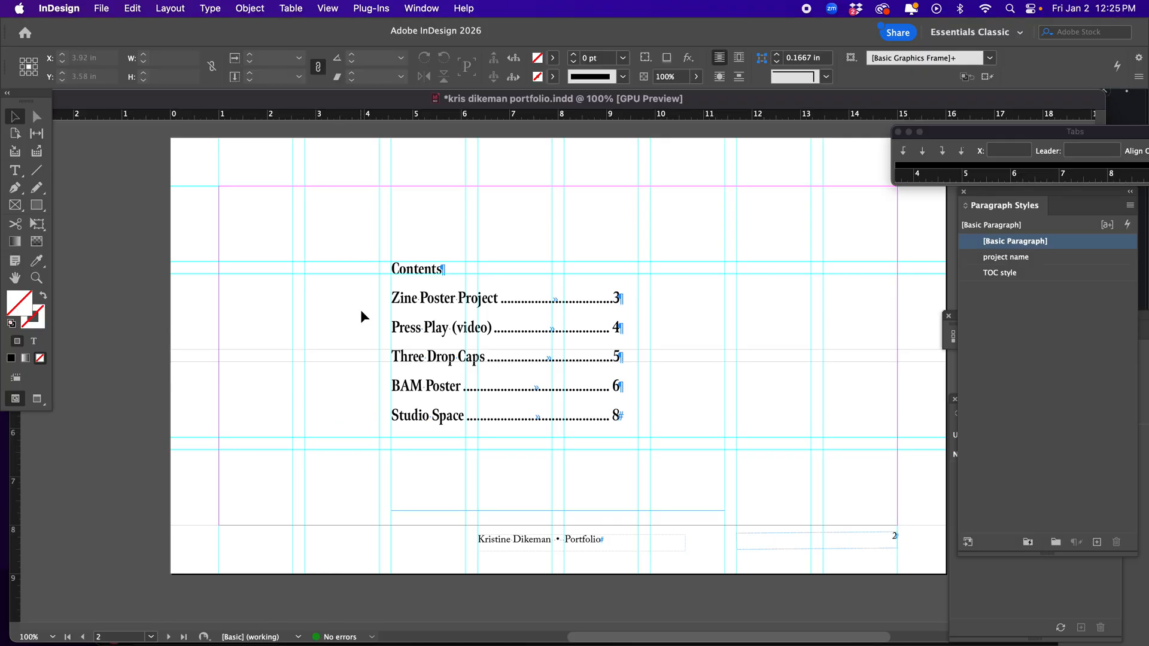
{"action": "scroll", "coordinate": [362, 306], "scroll_direction": "down", "scroll_amount": 5}
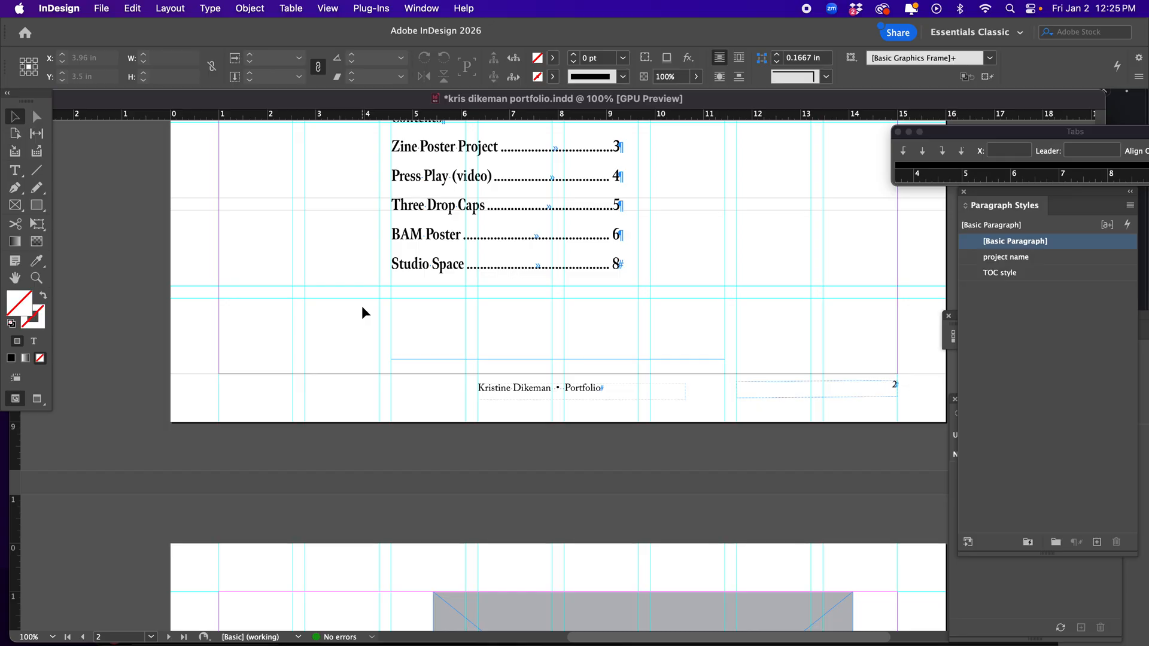
{"action": "key", "text": "super+minus"}
{"action": "key", "text": "super+minus"}
{"action": "key", "text": "super+minus"}
{"action": "scroll", "coordinate": [313, 323], "scroll_direction": "down", "scroll_amount": 5}
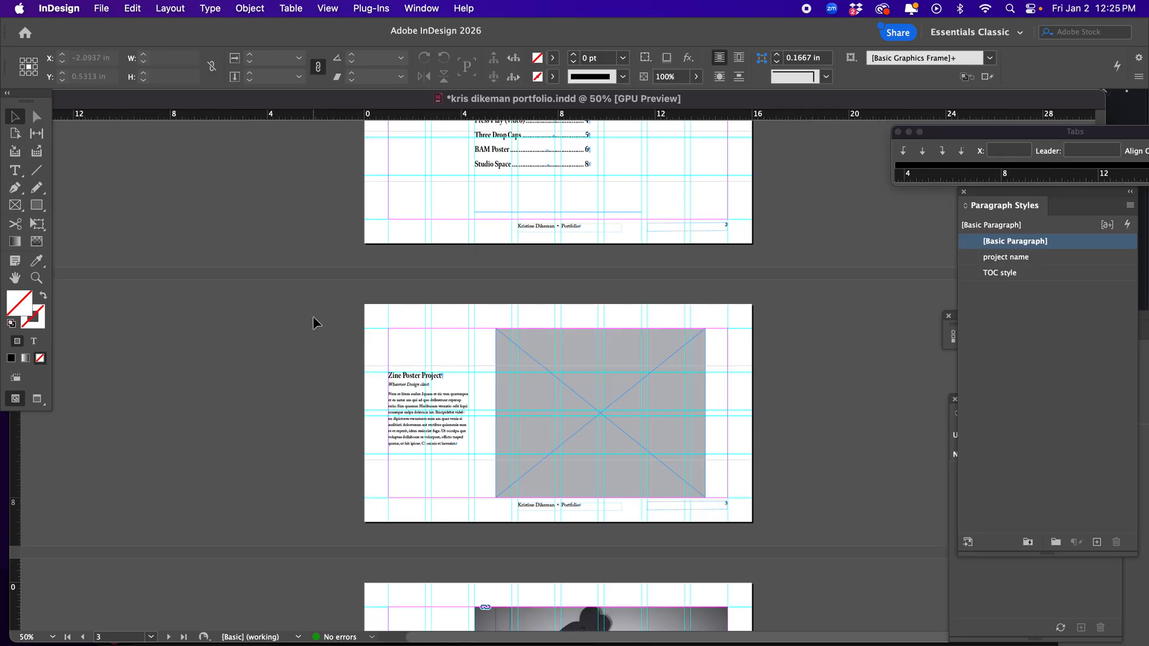
{"action": "scroll", "coordinate": [313, 323], "scroll_direction": "down", "scroll_amount": 20}
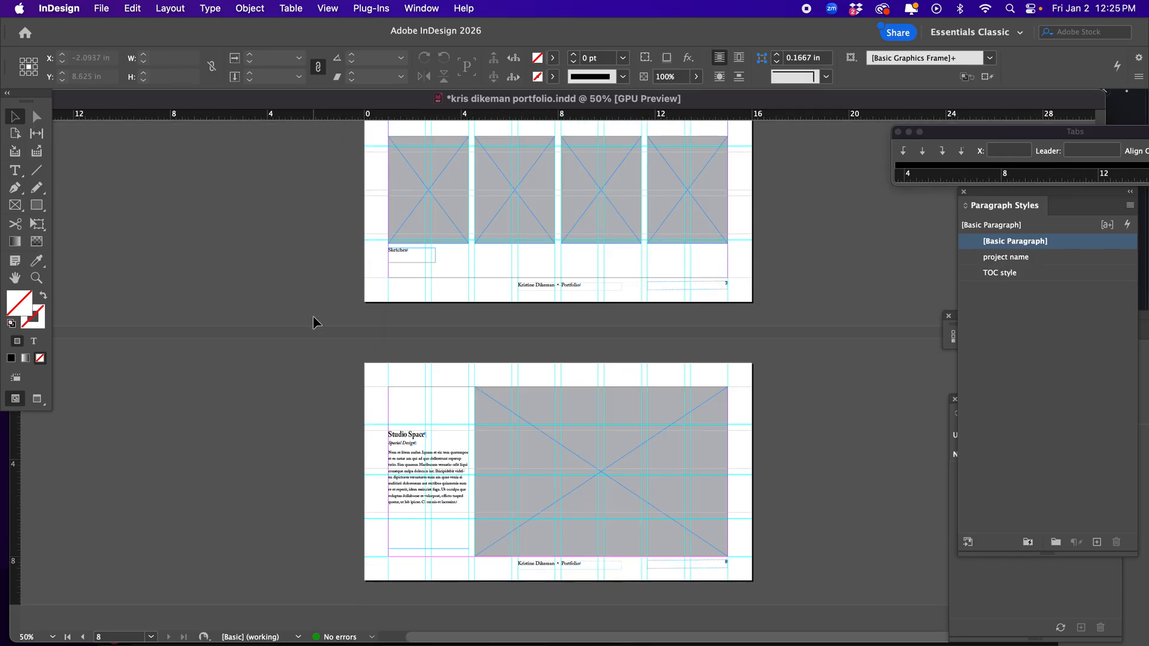
{"action": "scroll", "coordinate": [317, 323], "scroll_direction": "up", "scroll_amount": 20}
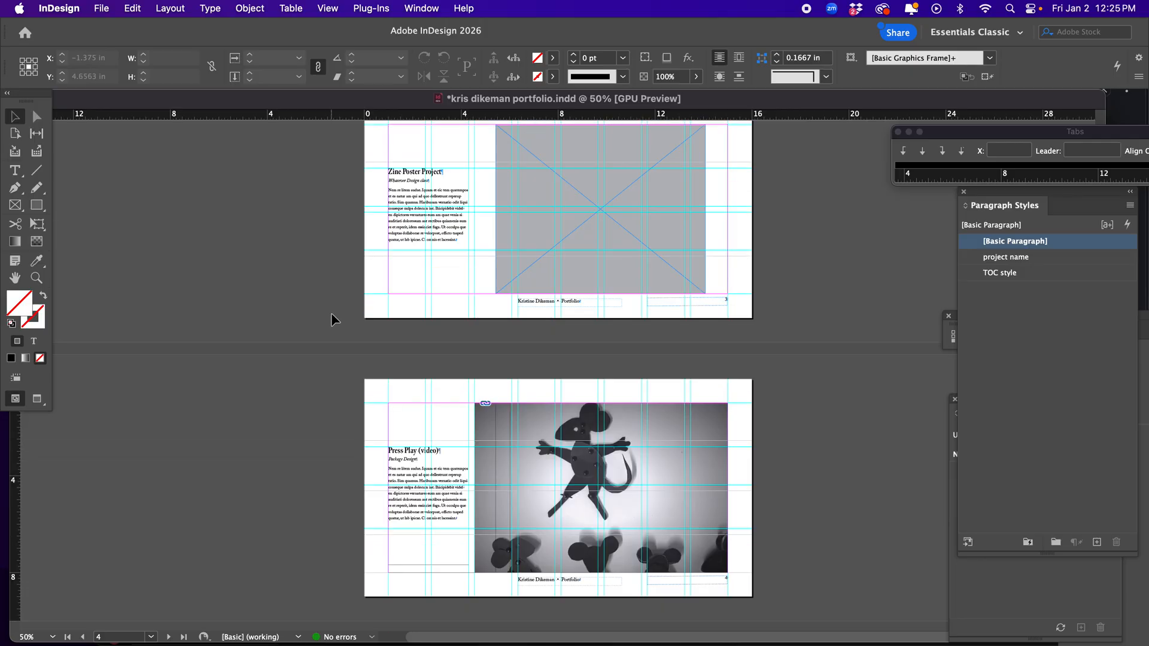
{"action": "scroll", "coordinate": [332, 312], "scroll_direction": "up", "scroll_amount": 5}
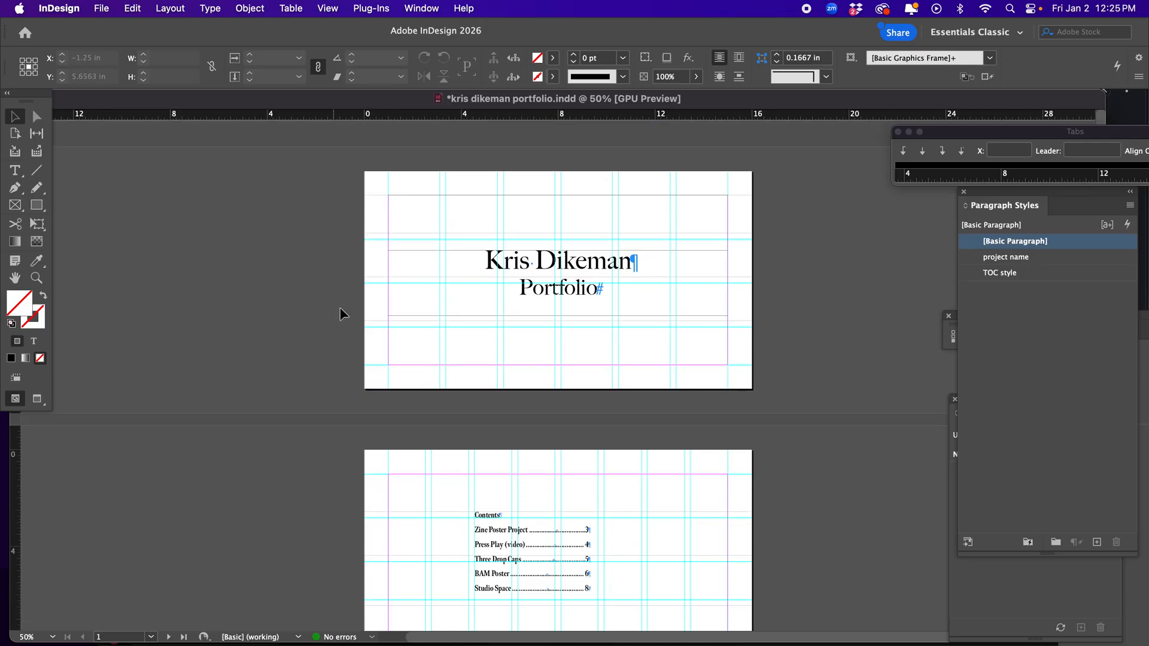
{"action": "scroll", "coordinate": [278, 346], "scroll_direction": "down", "scroll_amount": 3}
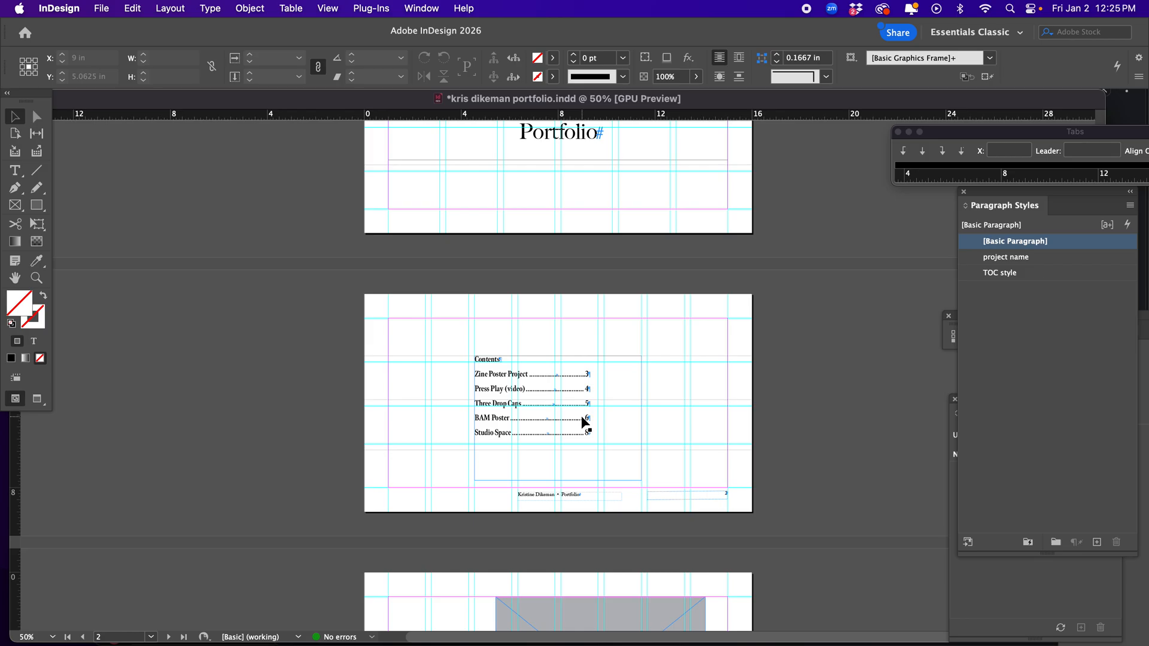
{"action": "scroll", "coordinate": [459, 433], "scroll_direction": "down", "scroll_amount": 5}
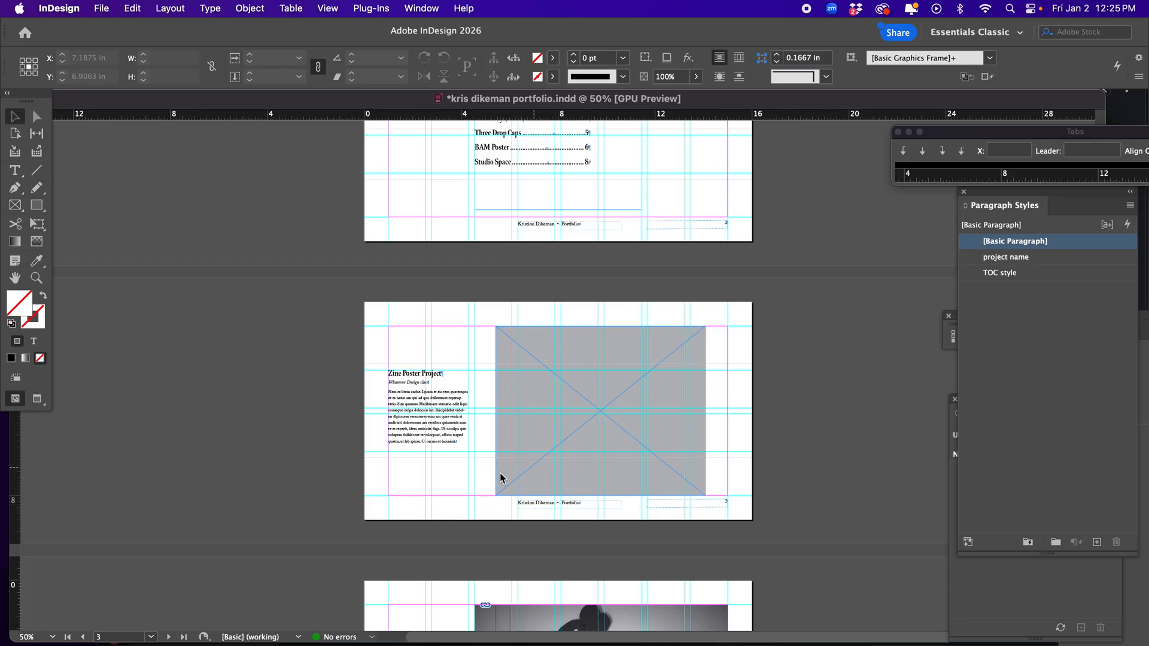
{"action": "scroll", "coordinate": [473, 440], "scroll_direction": "up", "scroll_amount": 5}
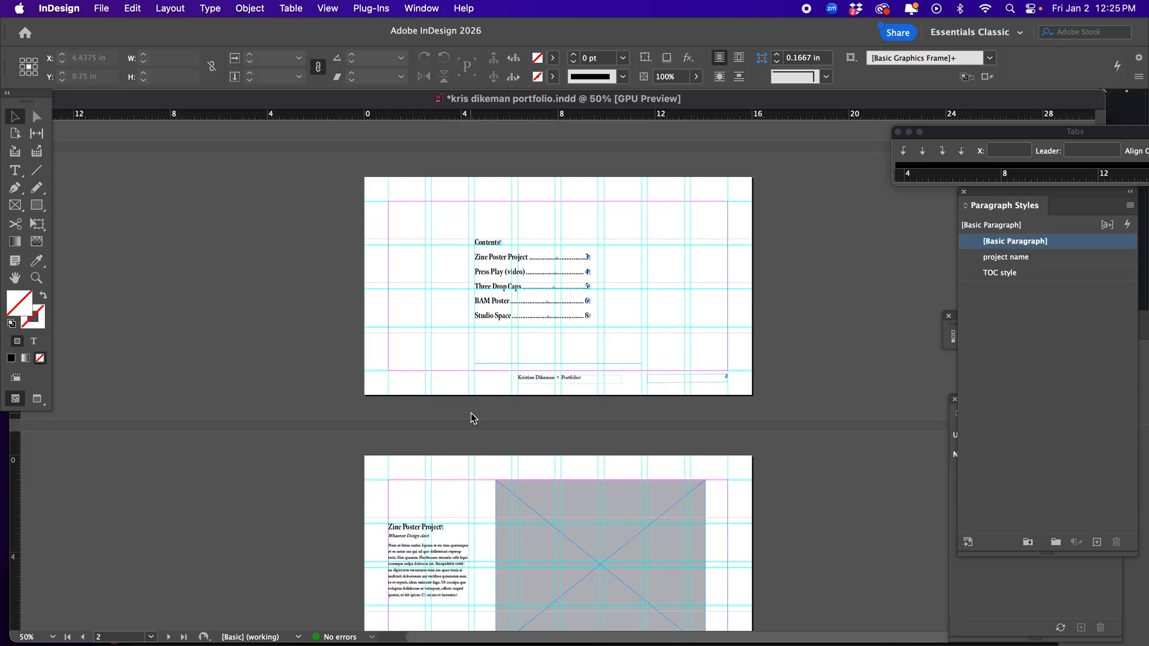
{"action": "scroll", "coordinate": [471, 412], "scroll_direction": "down", "scroll_amount": 8}
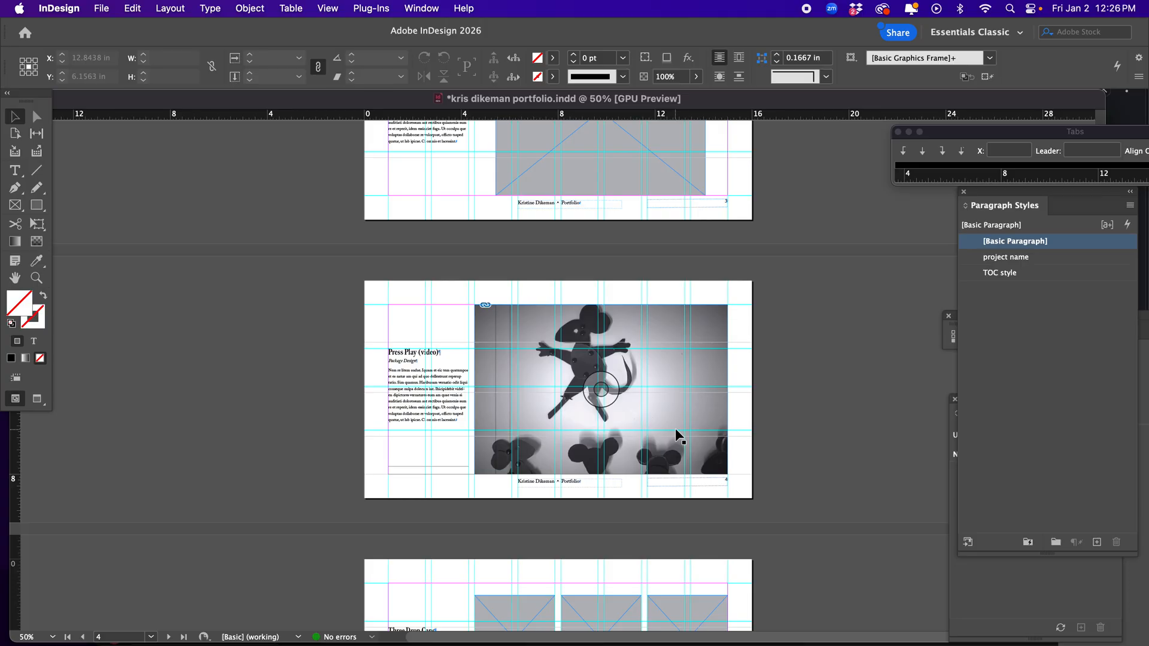
{"action": "scroll", "coordinate": [809, 425], "scroll_direction": "up", "scroll_amount": 10}
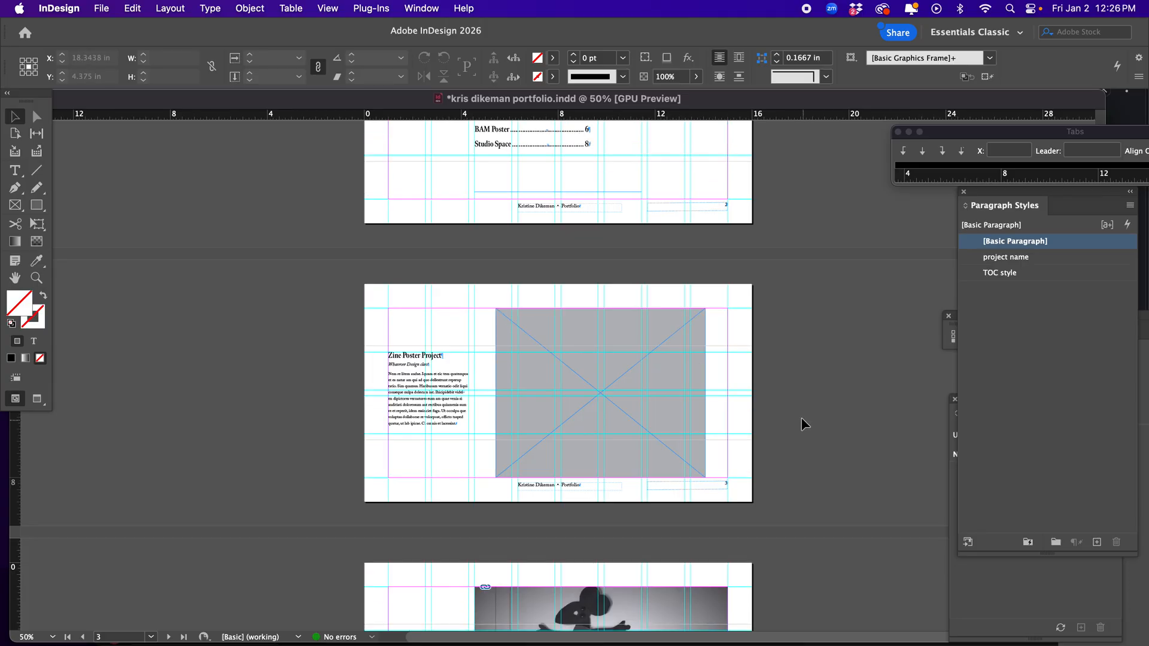
Regenerate the table of contents on page 2 from the project name style, replacing the existing one
{"action": "left_click", "coordinate": [37, 277]}
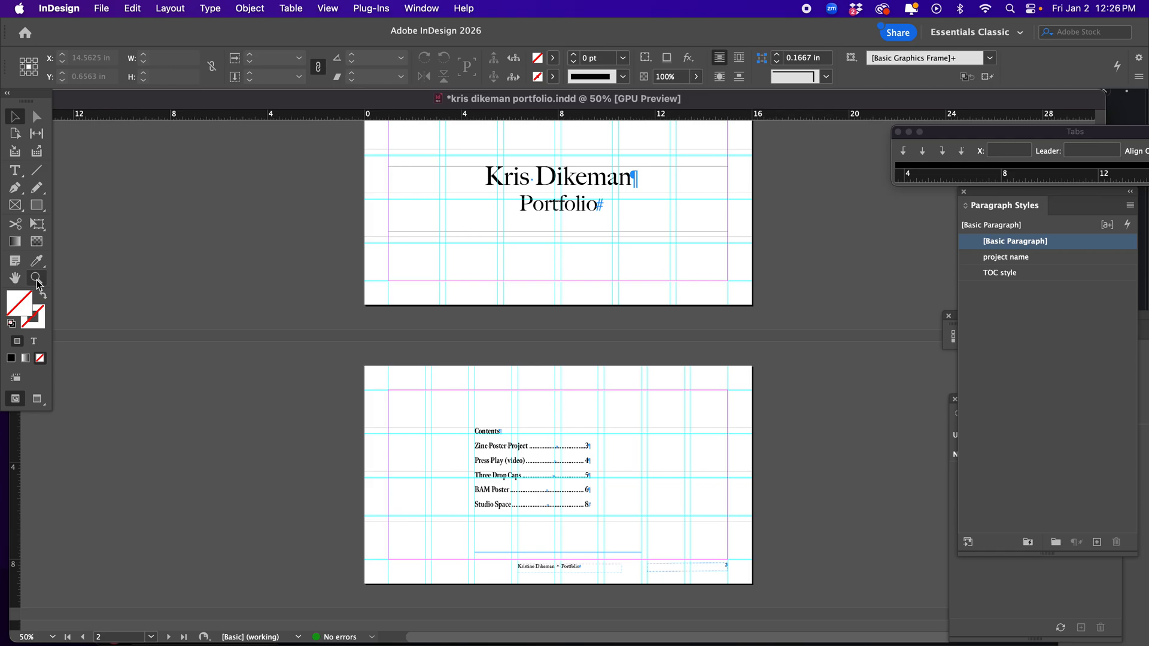
{"action": "left_click", "coordinate": [623, 505]}
{"action": "left_click", "coordinate": [400, 396]}
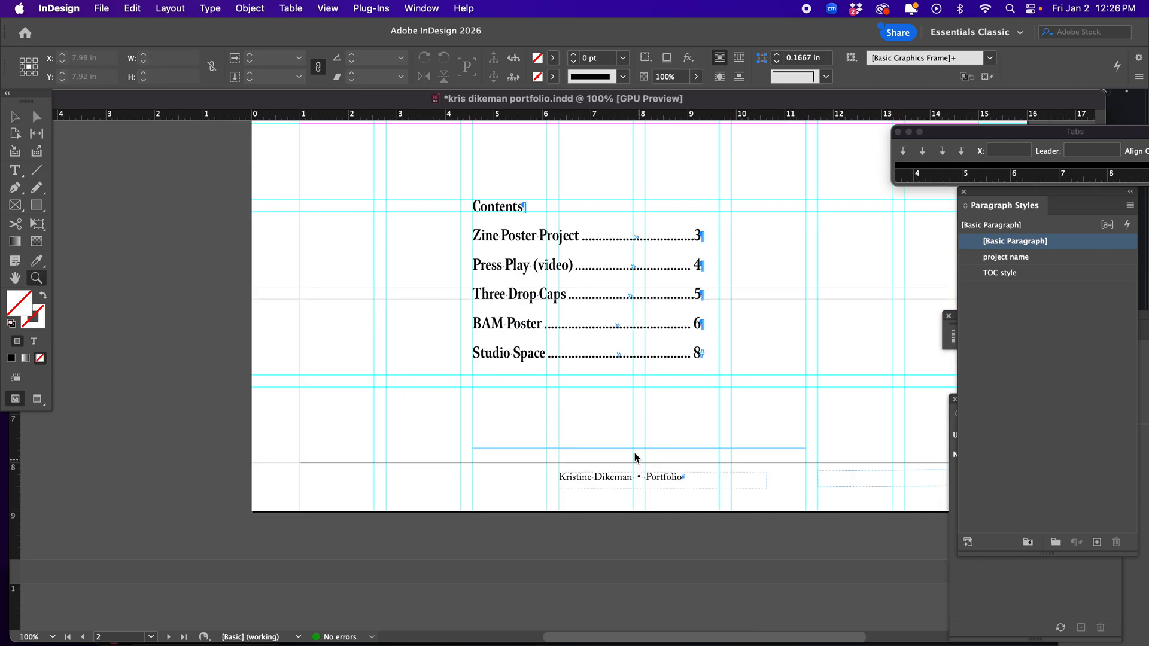
{"action": "scroll", "coordinate": [628, 442], "scroll_direction": "up", "scroll_amount": 2}
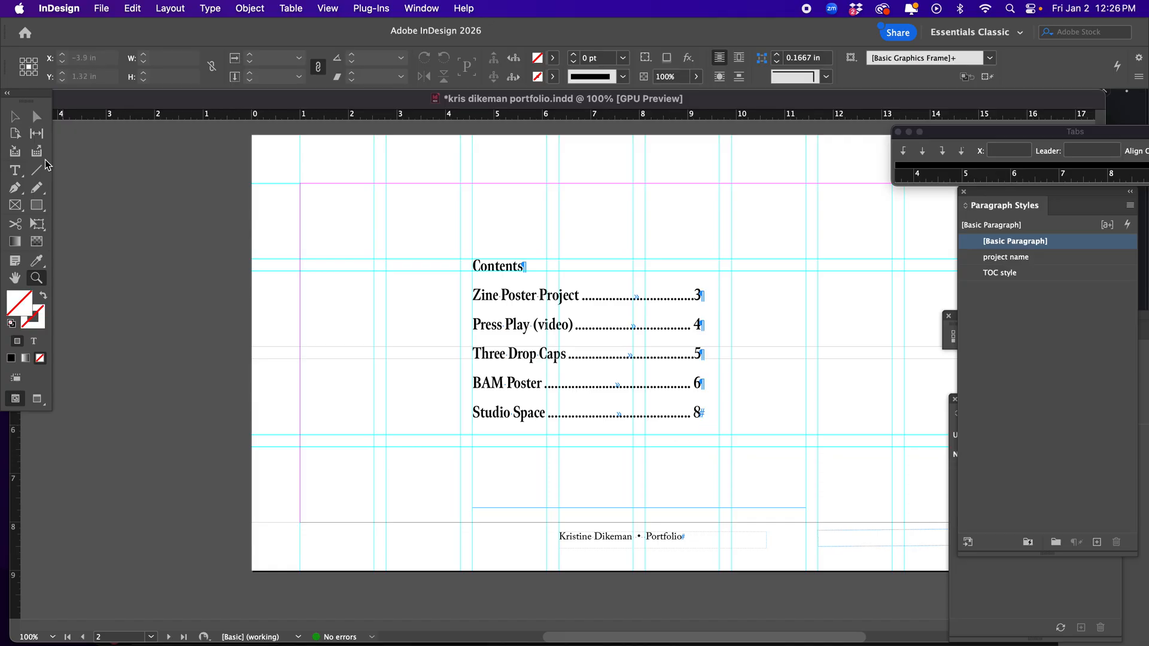
{"action": "left_click", "coordinate": [15, 117]}
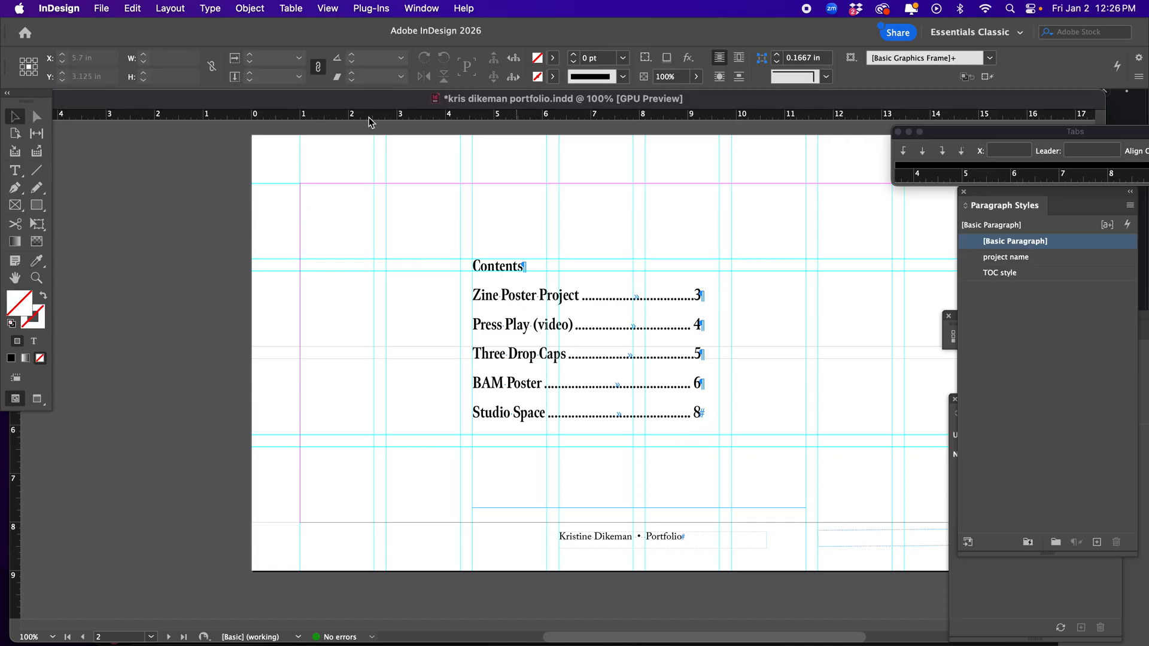
{"action": "left_click", "coordinate": [170, 8]}
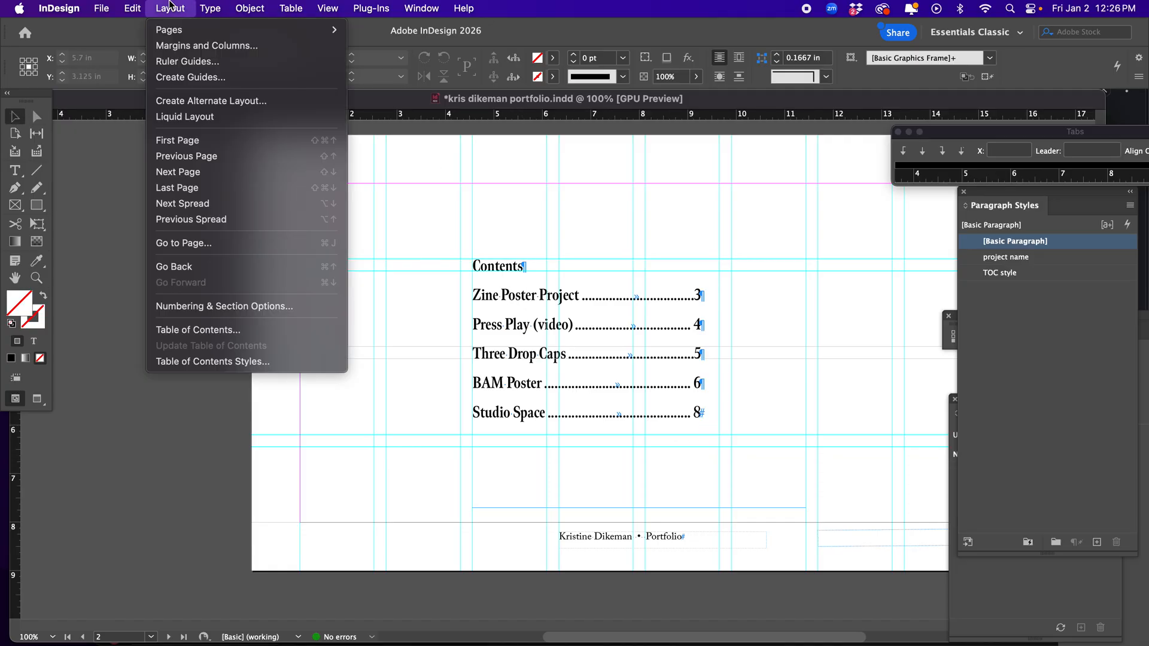
{"action": "left_click", "coordinate": [227, 330]}
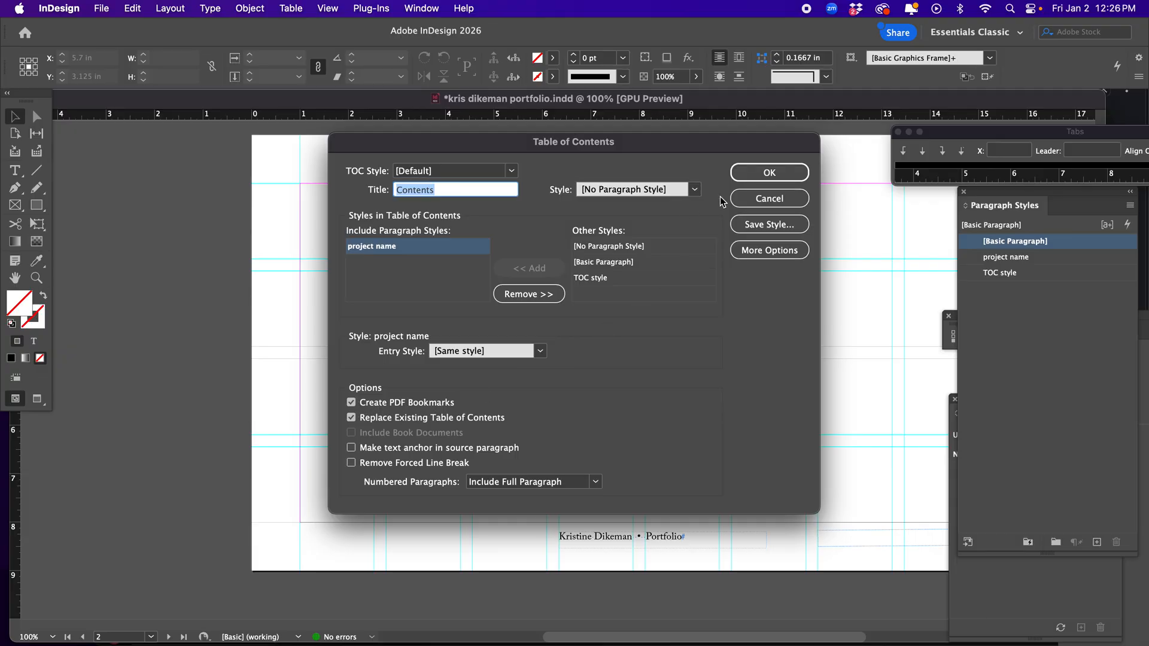
{"action": "left_click", "coordinate": [769, 173]}
{"action": "left_click", "coordinate": [697, 367]}
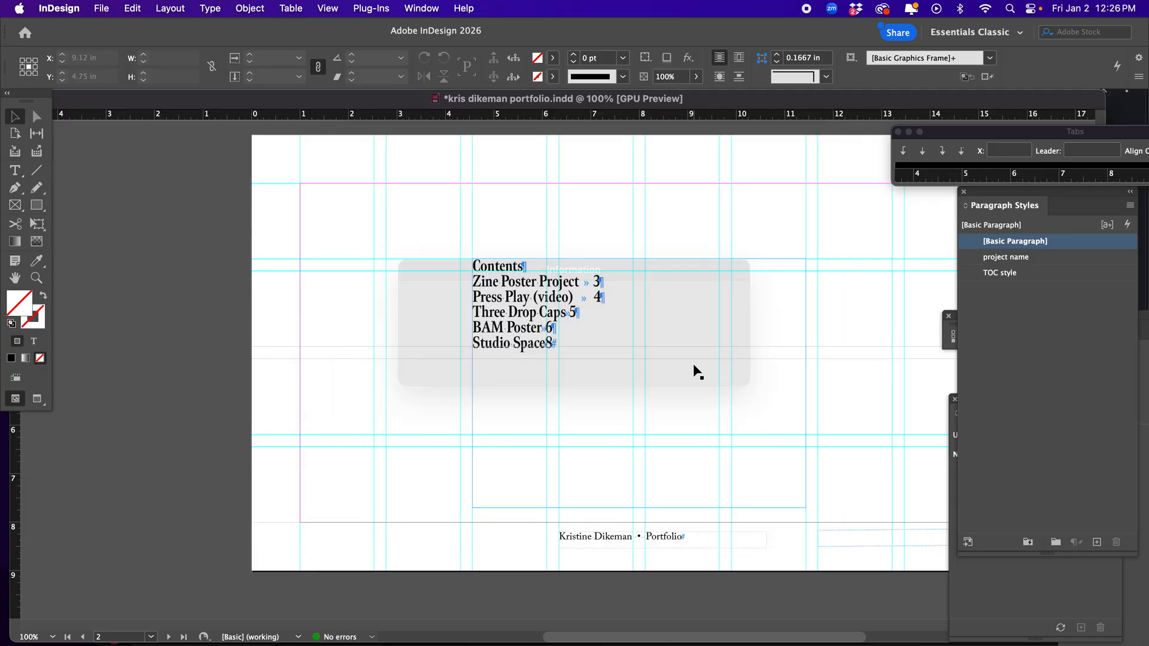
Apply the TOC style paragraph style to the whole table of contents, including its title, and deselect the text
{"action": "double_click", "coordinate": [521, 289]}
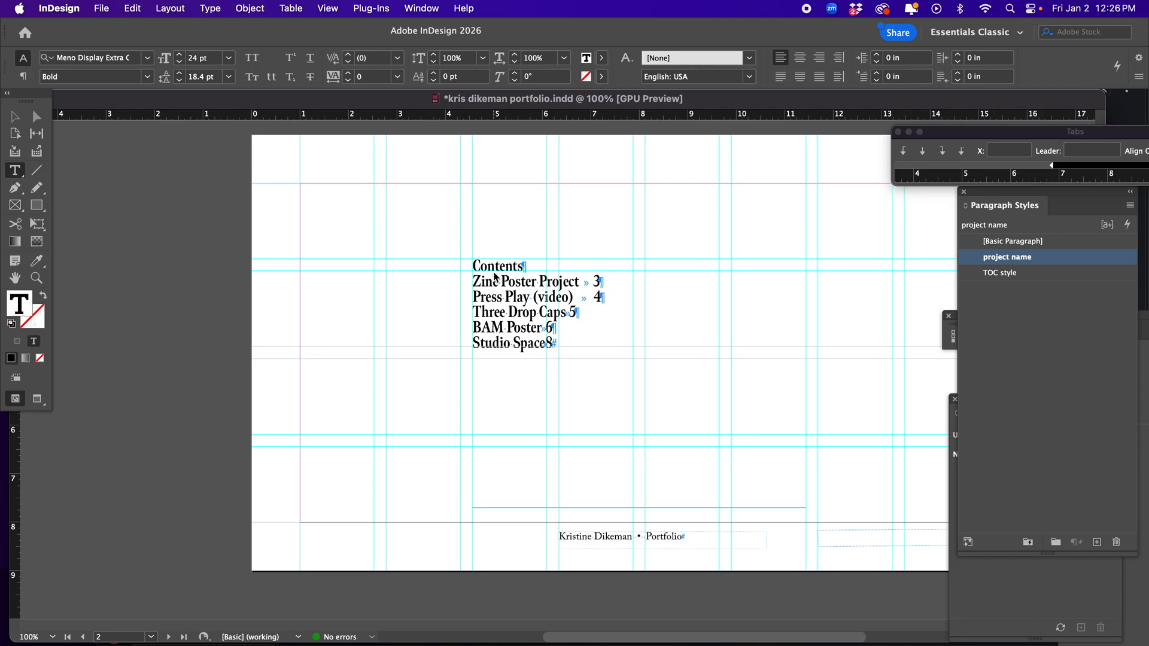
{"action": "left_click_drag", "start_coordinate": [473, 263], "coordinate": [610, 352]}
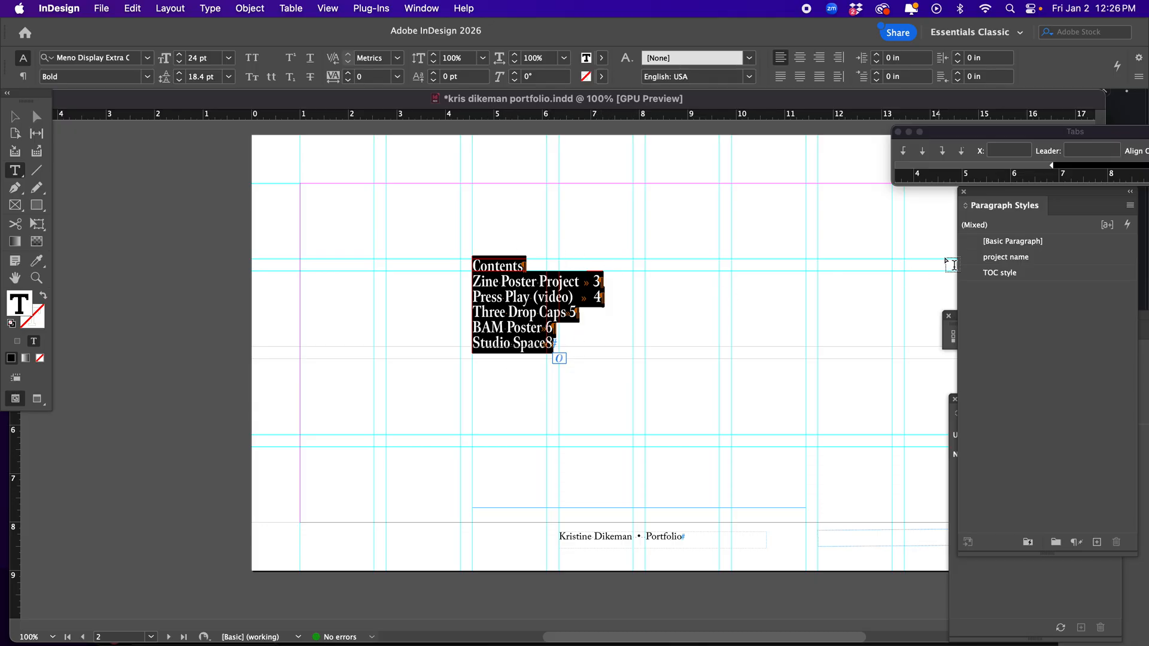
{"action": "left_click", "coordinate": [1004, 280]}
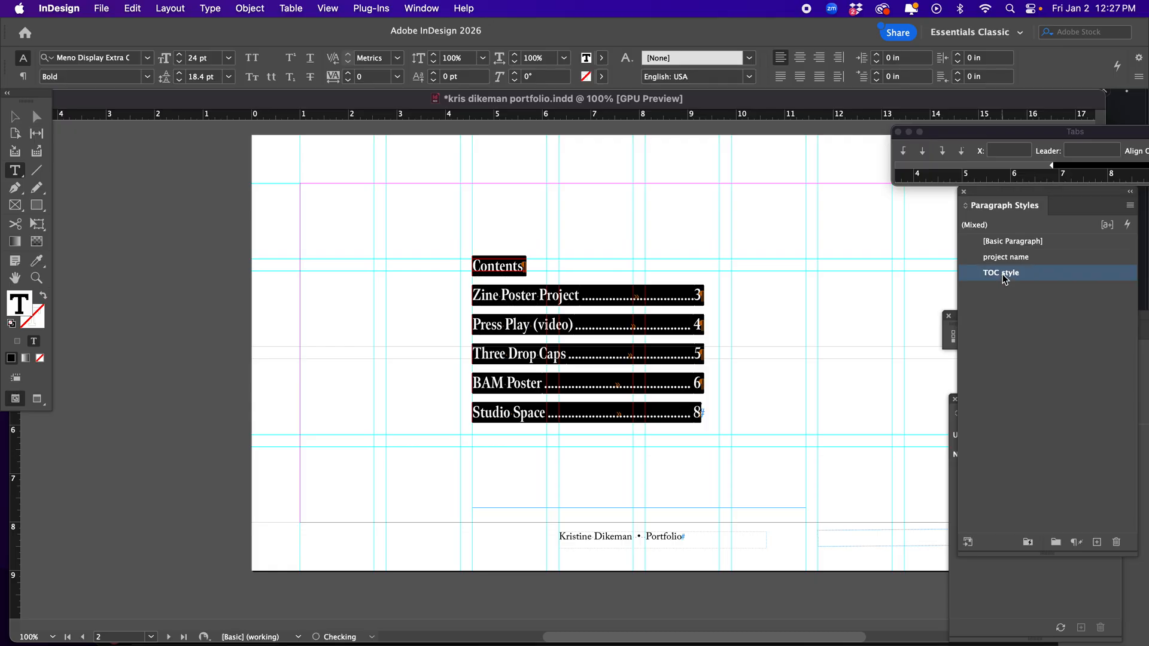
{"action": "left_click", "coordinate": [694, 383]}
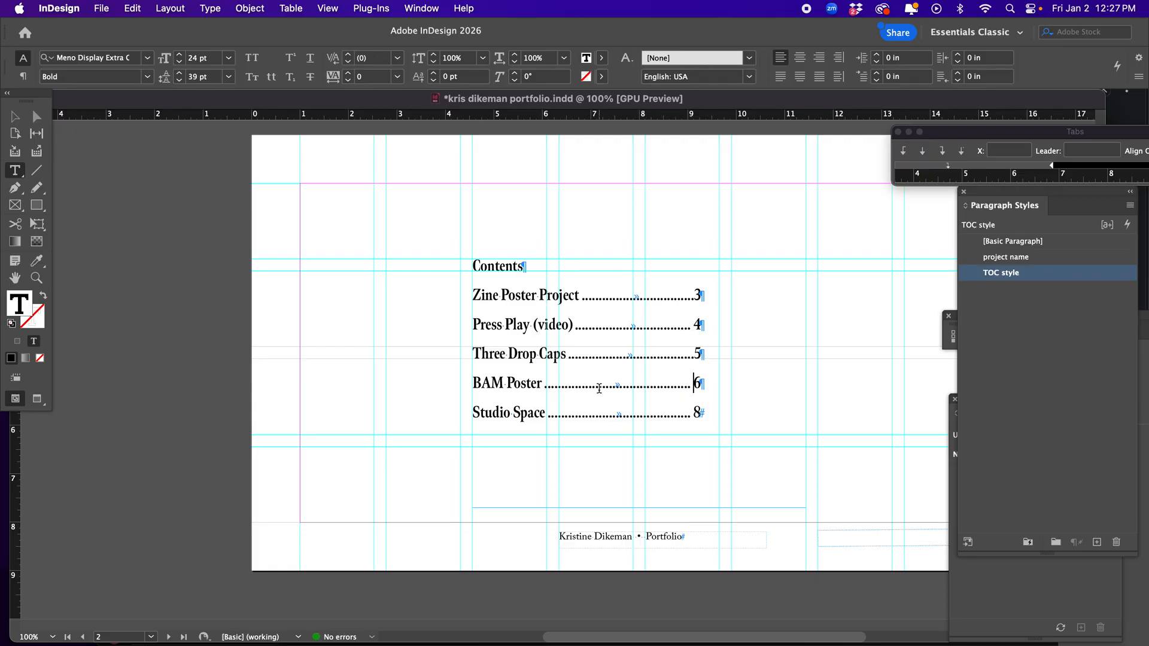
{"action": "left_click", "coordinate": [16, 118]}
{"action": "left_click", "coordinate": [366, 277]}
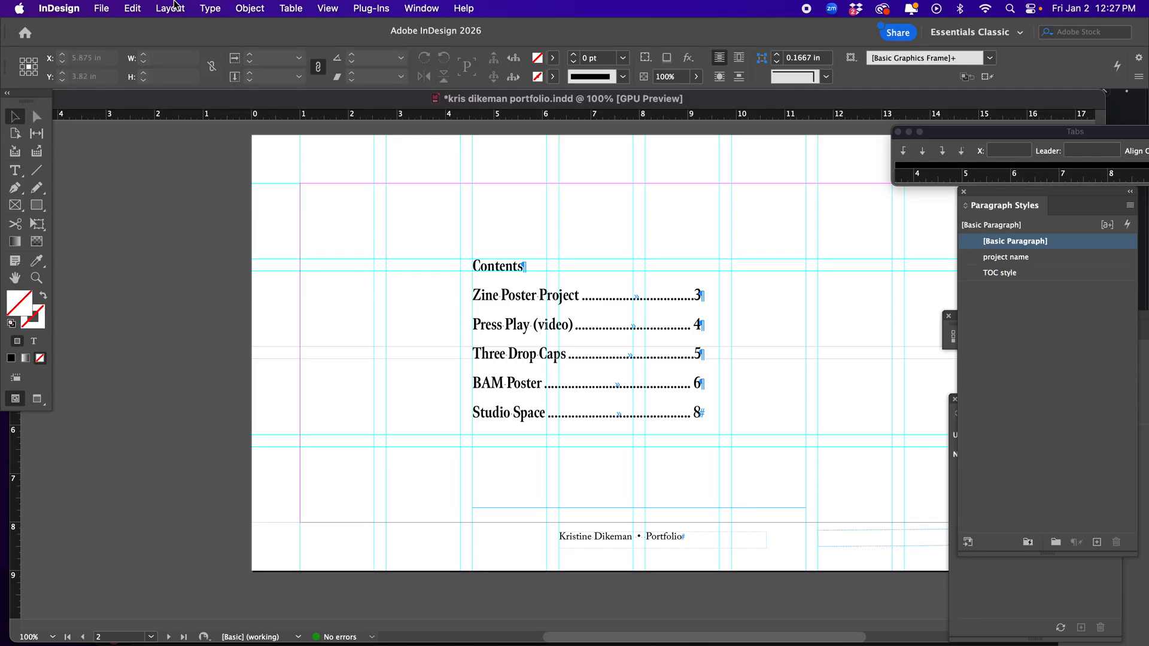
Check the Create PDF Bookmarks option in the table of contents settings and close them without changes
{"action": "left_click", "coordinate": [210, 8]}
{"action": "mouse_move", "coordinate": [185, 8]}
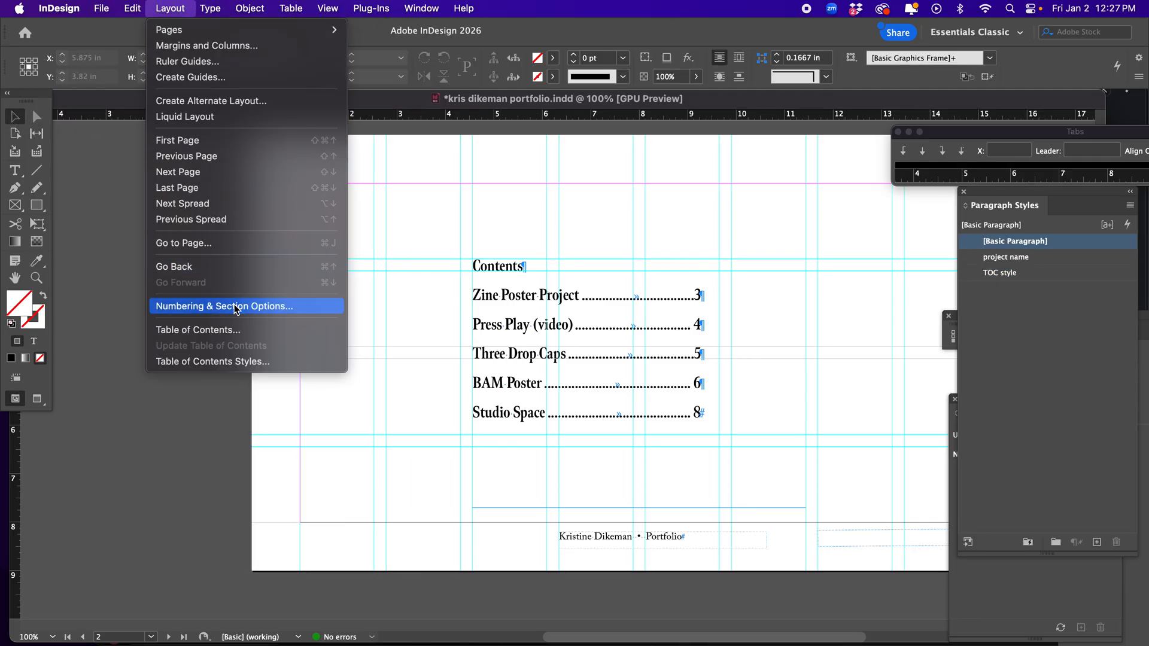
{"action": "left_click", "coordinate": [232, 330]}
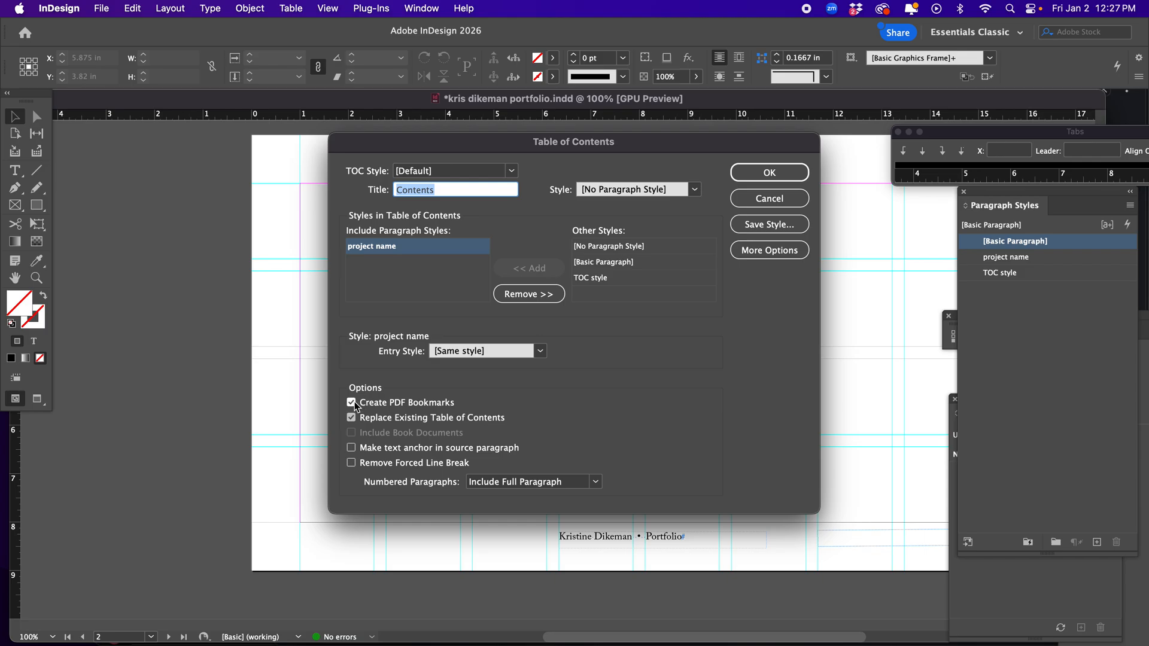
{"action": "left_click", "coordinate": [772, 199]}
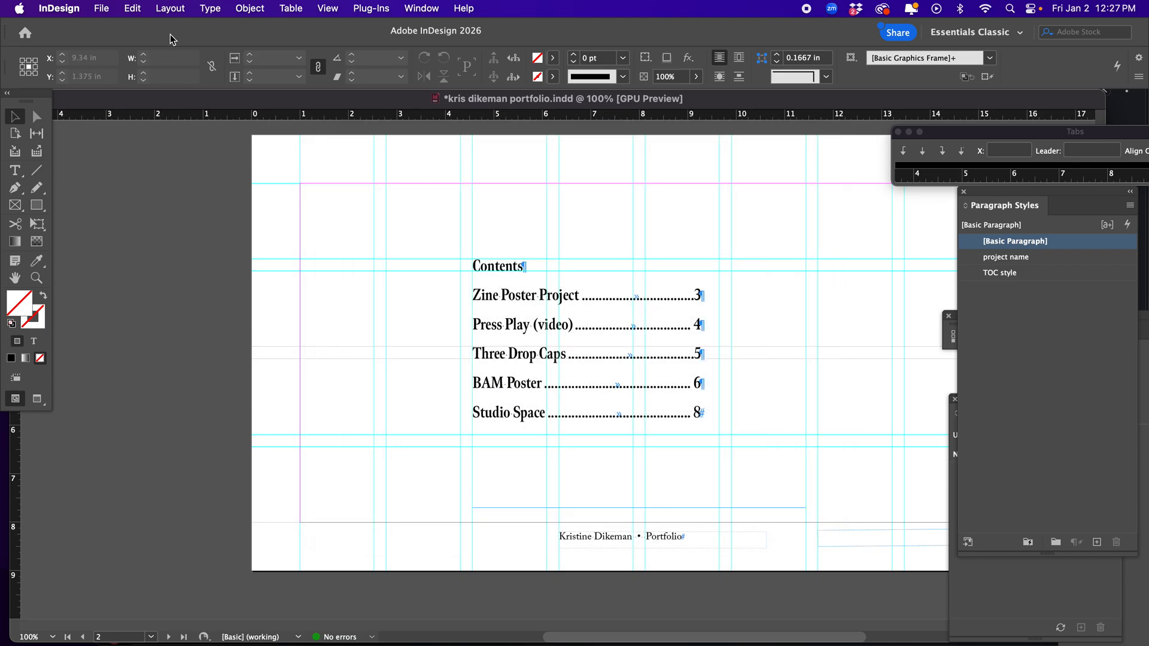
Set up a PDF export to the Desktop with the [Smallest File Size] preset, replacing the existing portfolio PDF
{"action": "left_click", "coordinate": [102, 7]}
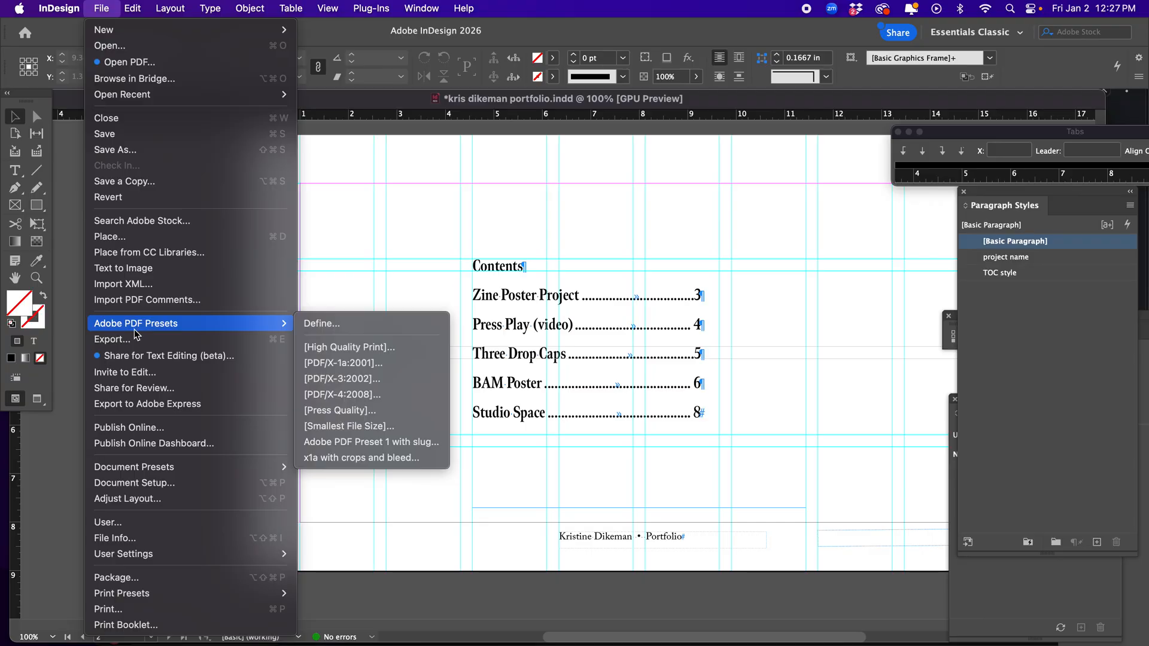
{"action": "mouse_move", "coordinate": [122, 326]}
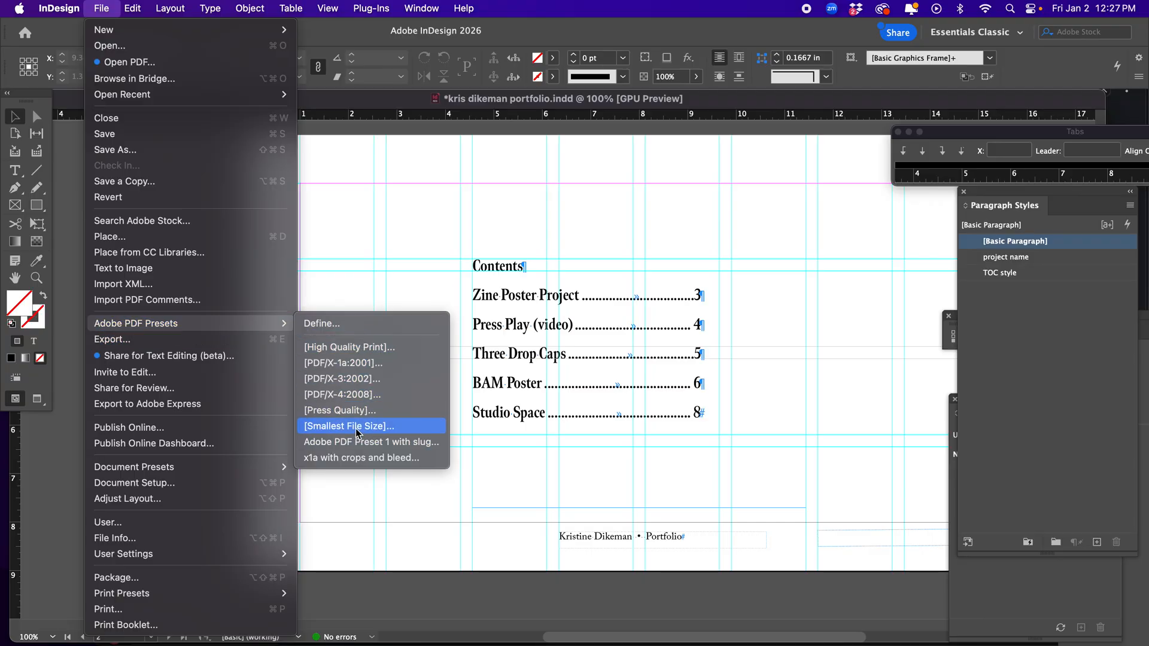
{"action": "left_click", "coordinate": [358, 428]}
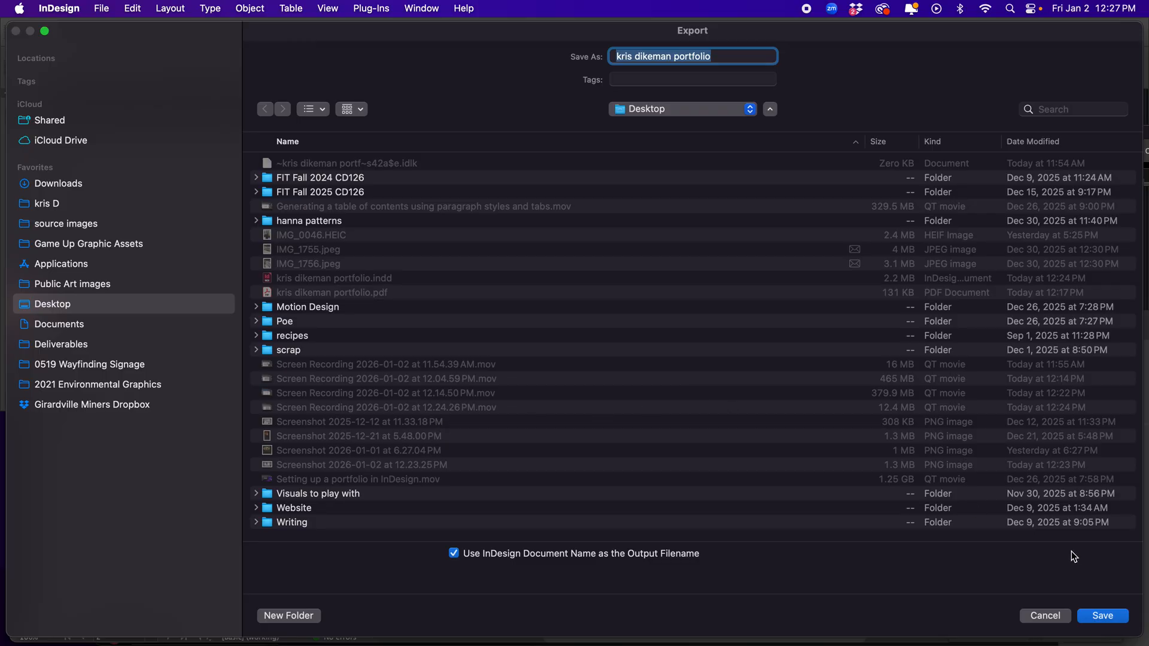
{"action": "left_click", "coordinate": [1100, 617]}
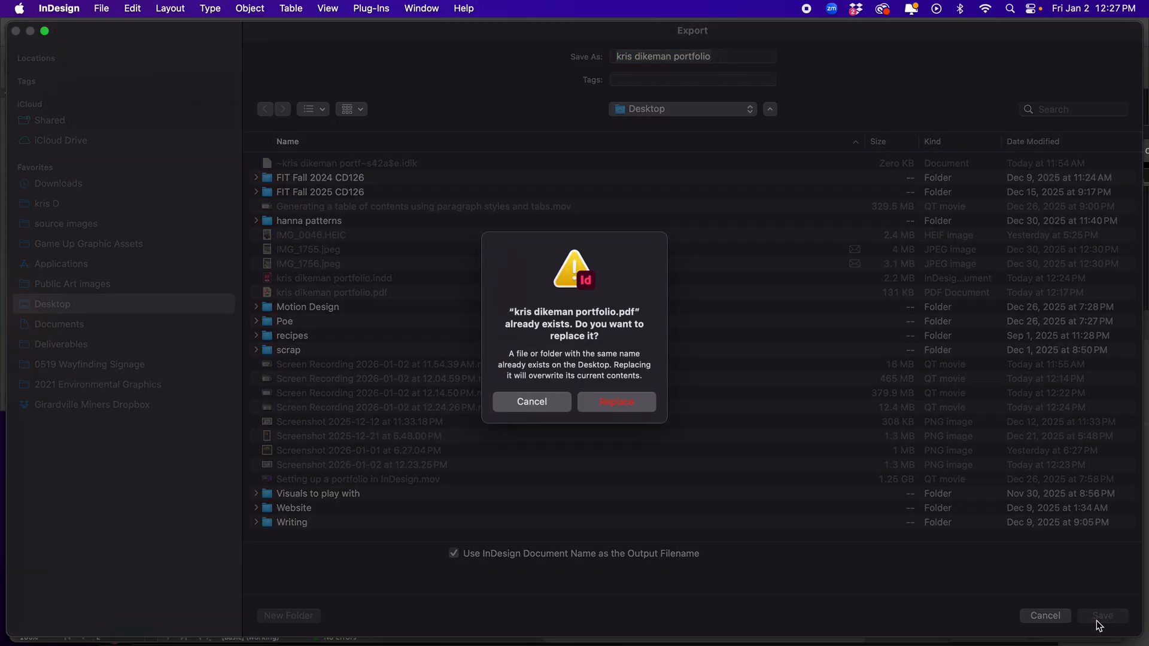
{"action": "left_click", "coordinate": [633, 407]}
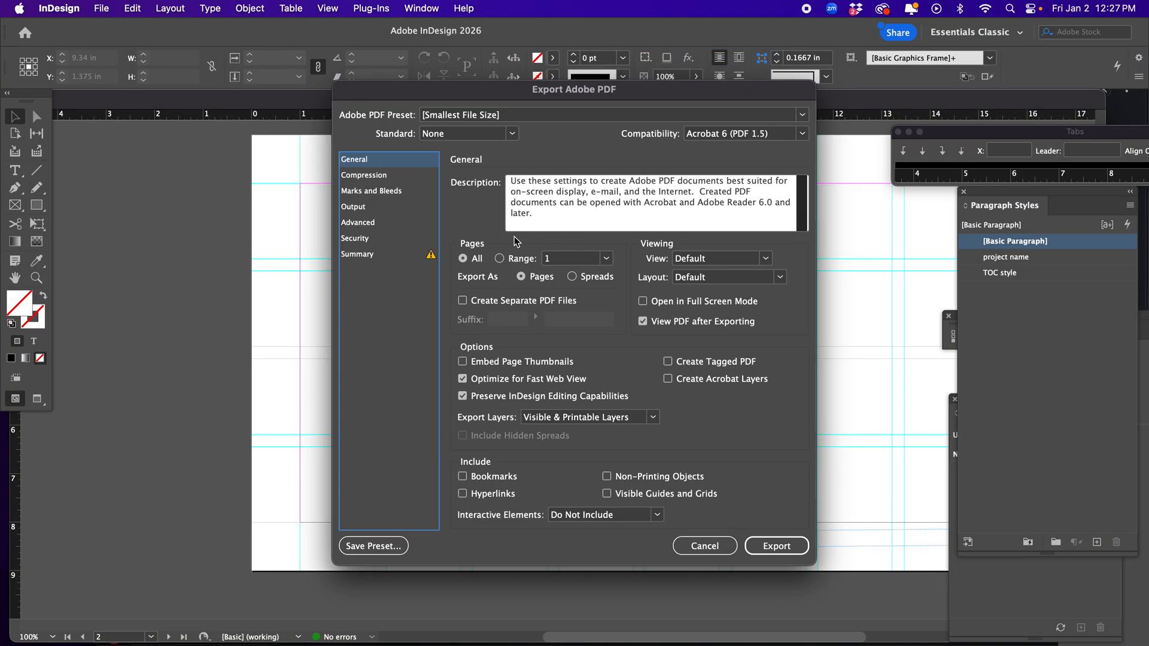
Include bookmarks and hyperlinks in the PDF and export it with the current color settings
{"action": "left_click", "coordinate": [462, 477]}
{"action": "left_click", "coordinate": [463, 495]}
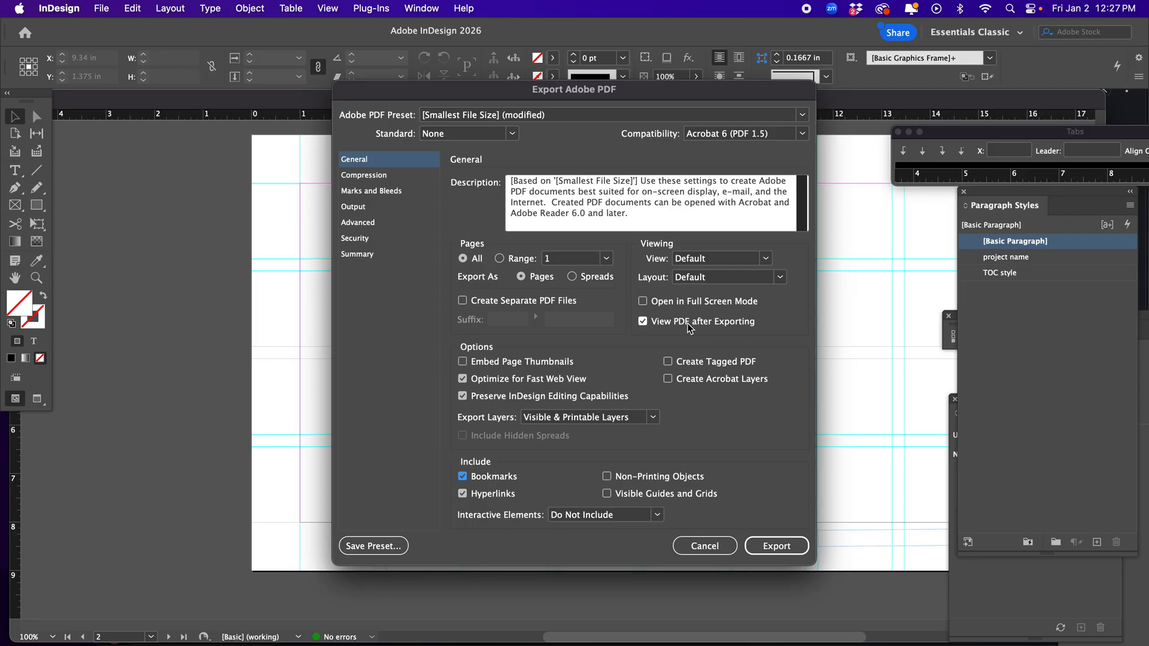
{"action": "left_click", "coordinate": [765, 548]}
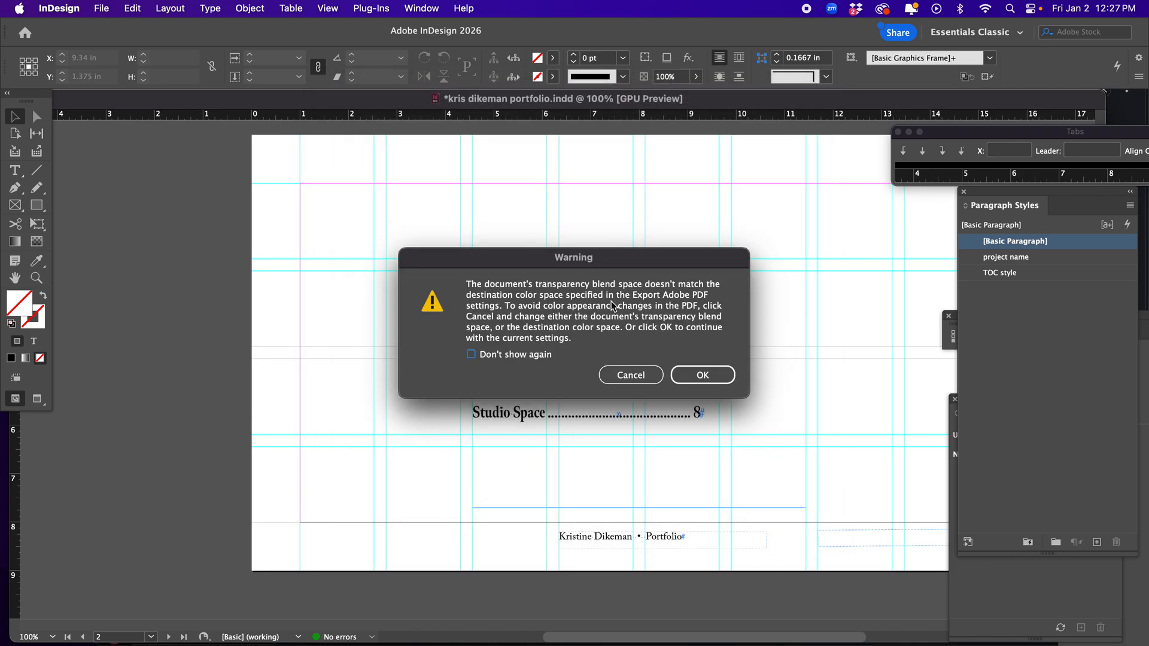
{"action": "left_click", "coordinate": [678, 375]}
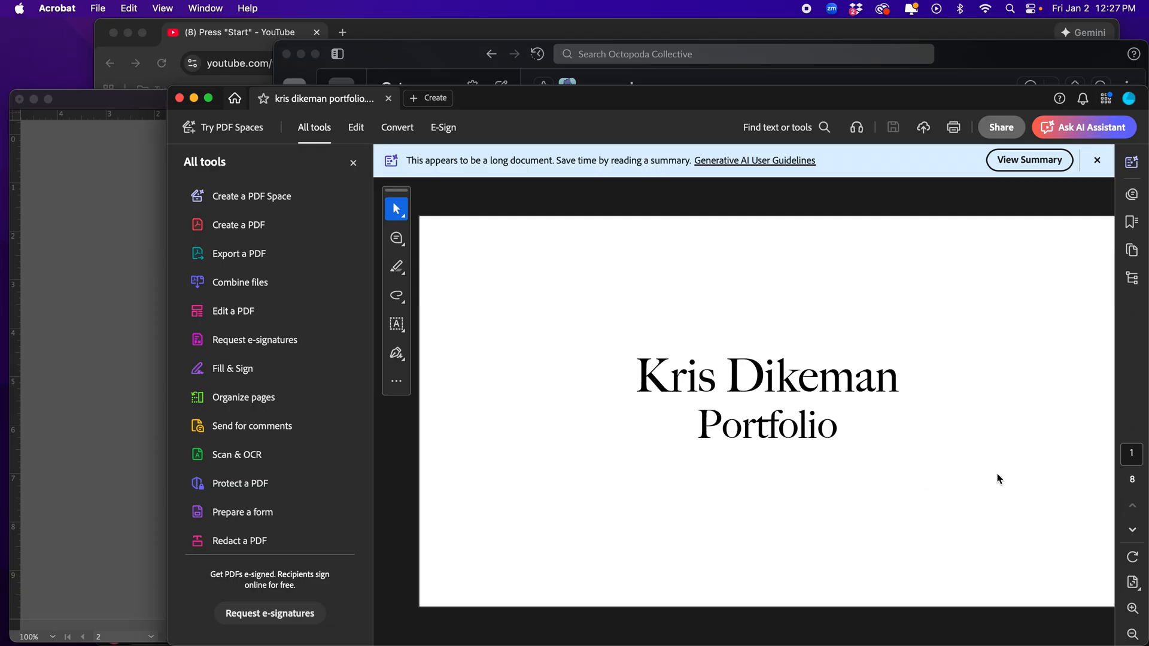
Test the Three Drop Caps link on the exported PDF's contents page, and page back through the document
{"action": "left_click", "coordinate": [1132, 530]}
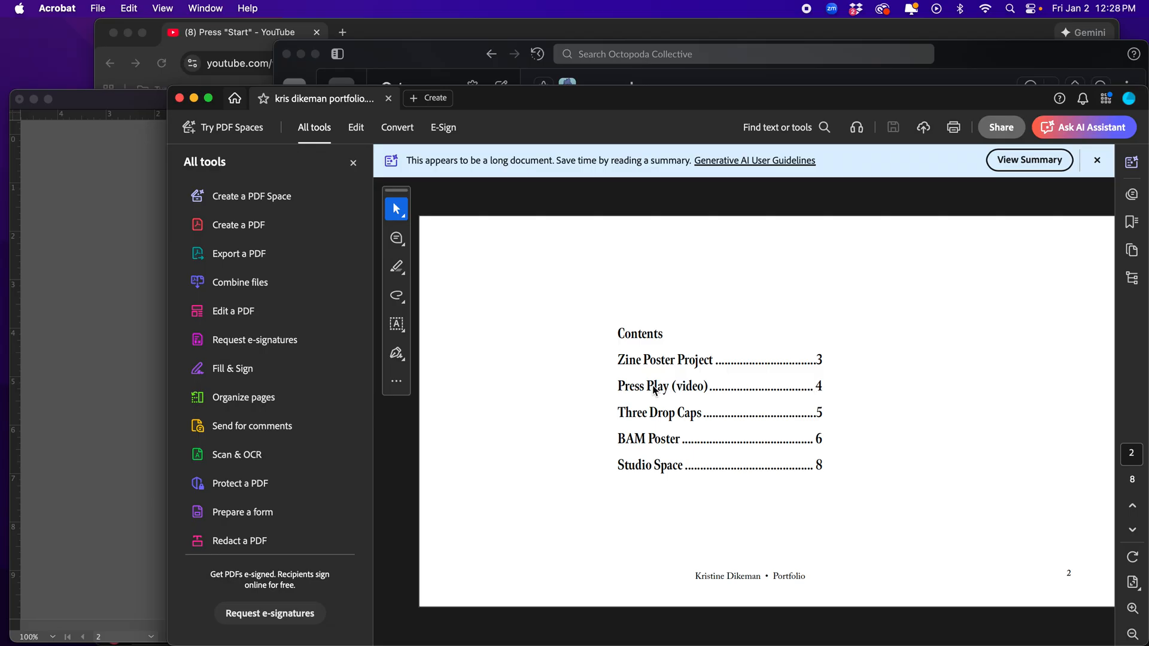
{"action": "left_click", "coordinate": [645, 419]}
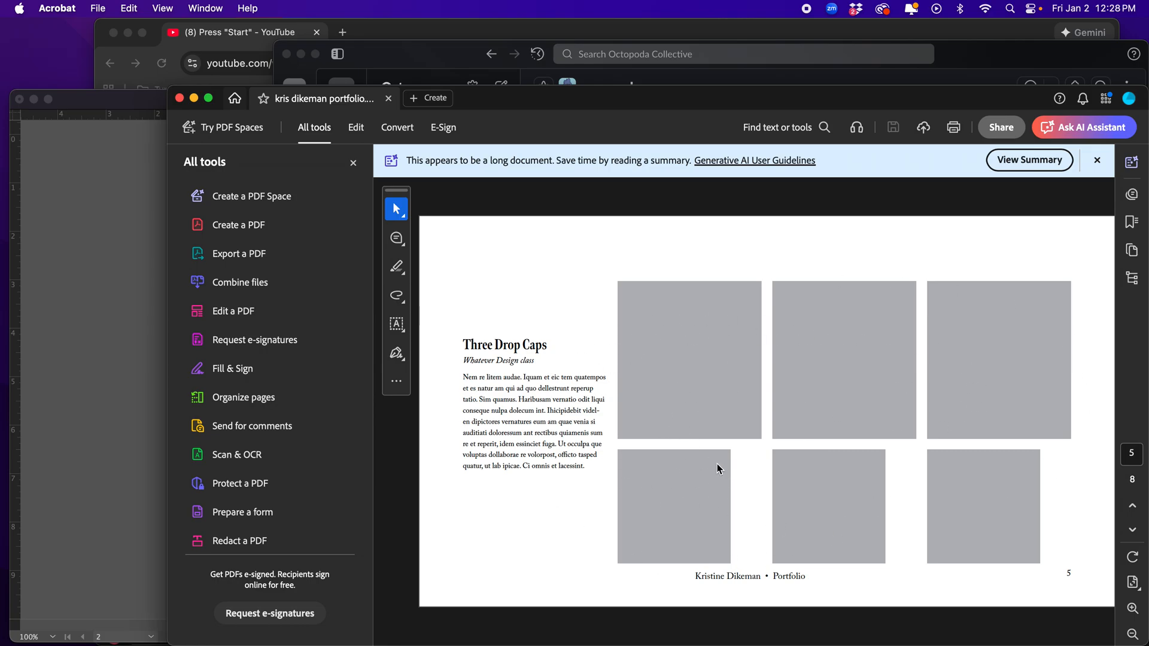
{"action": "scroll", "coordinate": [716, 463], "scroll_direction": "up", "scroll_amount": 5}
{"action": "scroll", "coordinate": [716, 460], "scroll_direction": "down", "scroll_amount": 1}
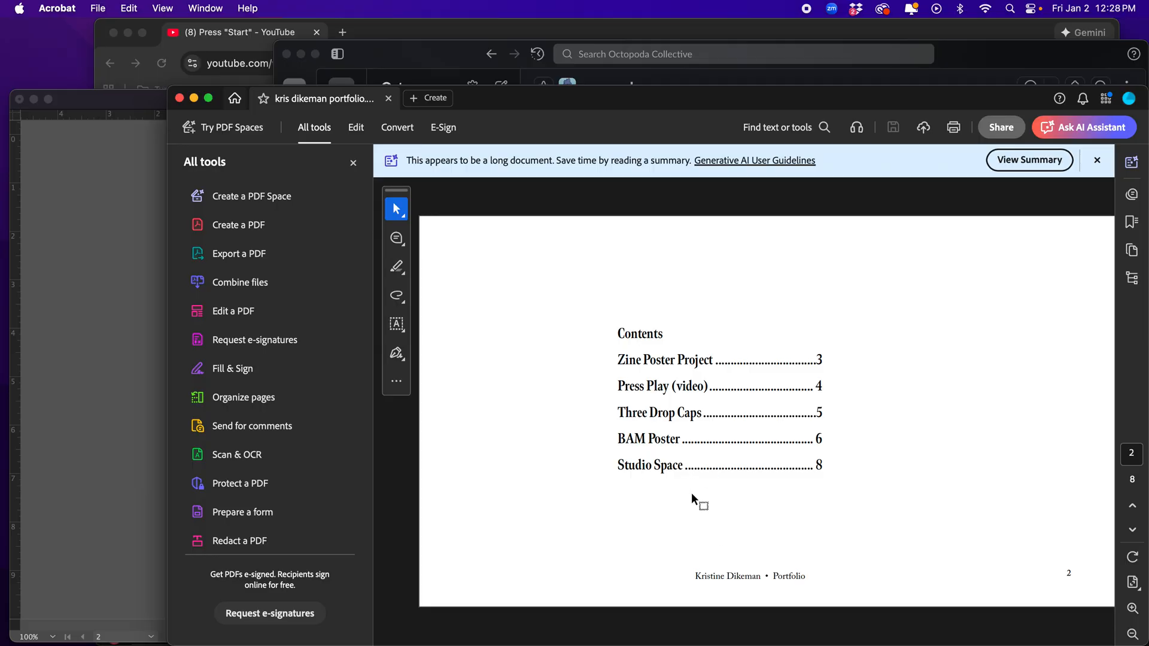
{"action": "scroll", "coordinate": [616, 454], "scroll_direction": "down", "scroll_amount": 2}
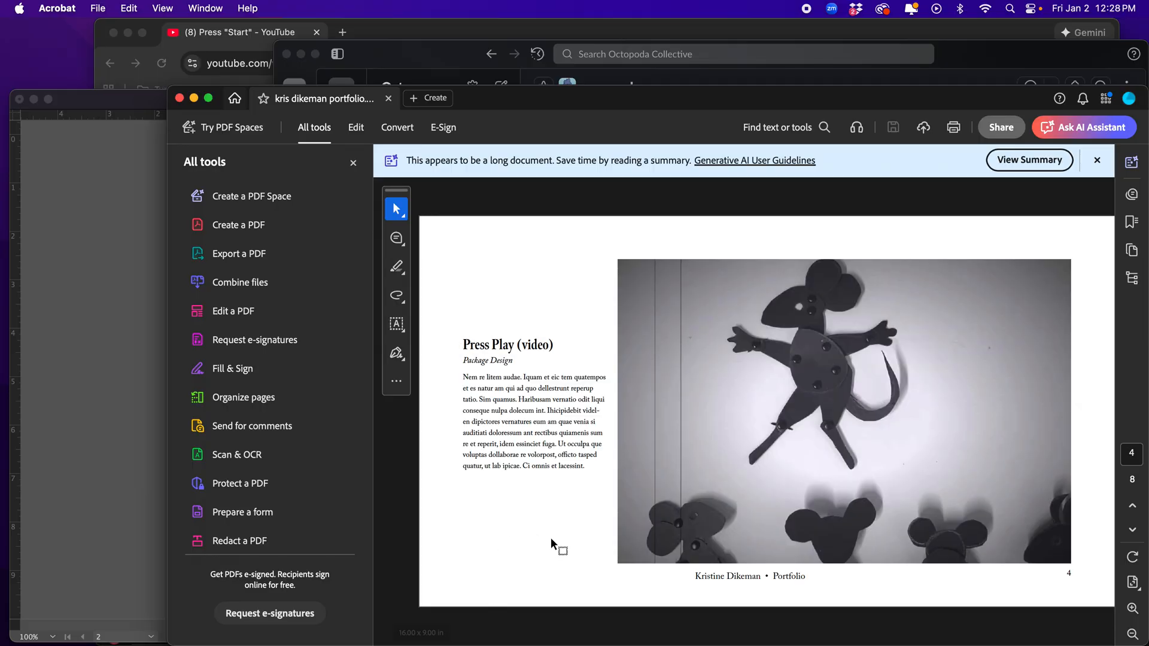
Switch back to InDesign and copy the first word of the italic subtitle under Zine Poster Project on page 3
{"action": "left_click", "coordinate": [164, 354]}
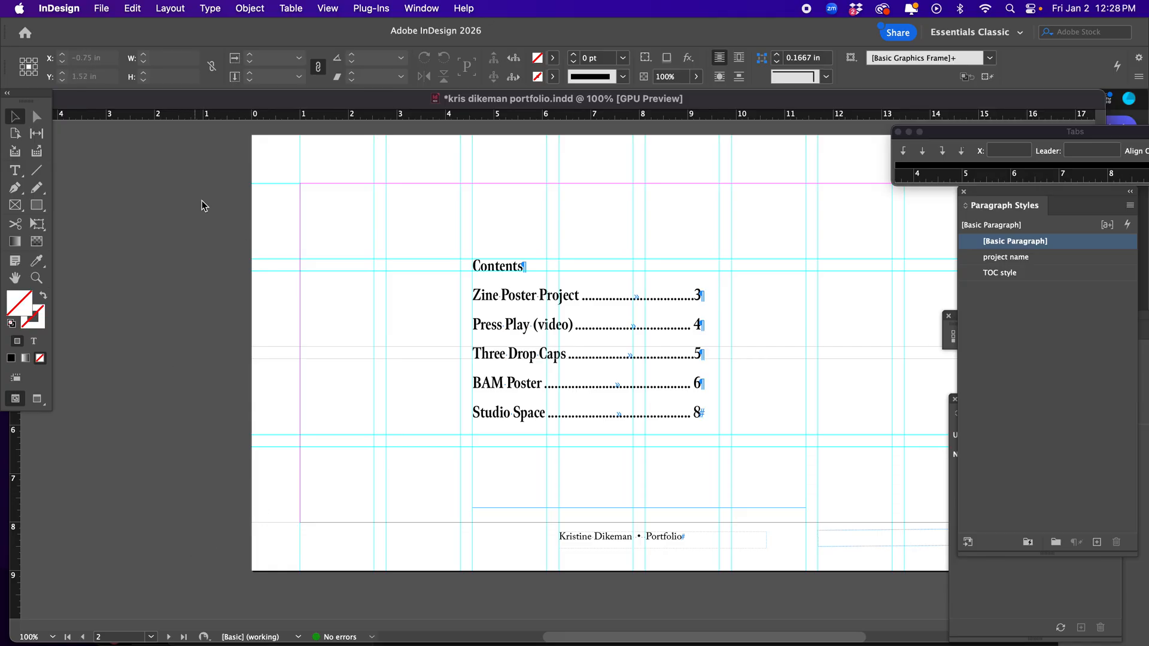
{"action": "scroll", "coordinate": [370, 324], "scroll_direction": "down", "scroll_amount": 8}
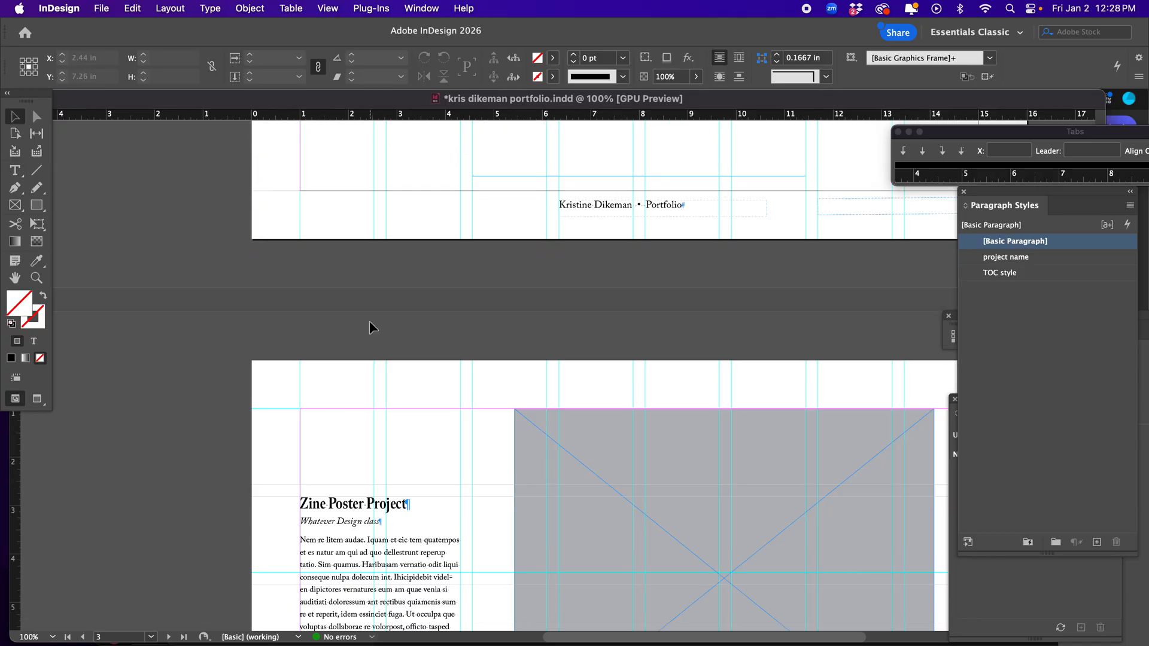
{"action": "scroll", "coordinate": [370, 323], "scroll_direction": "down", "scroll_amount": 4}
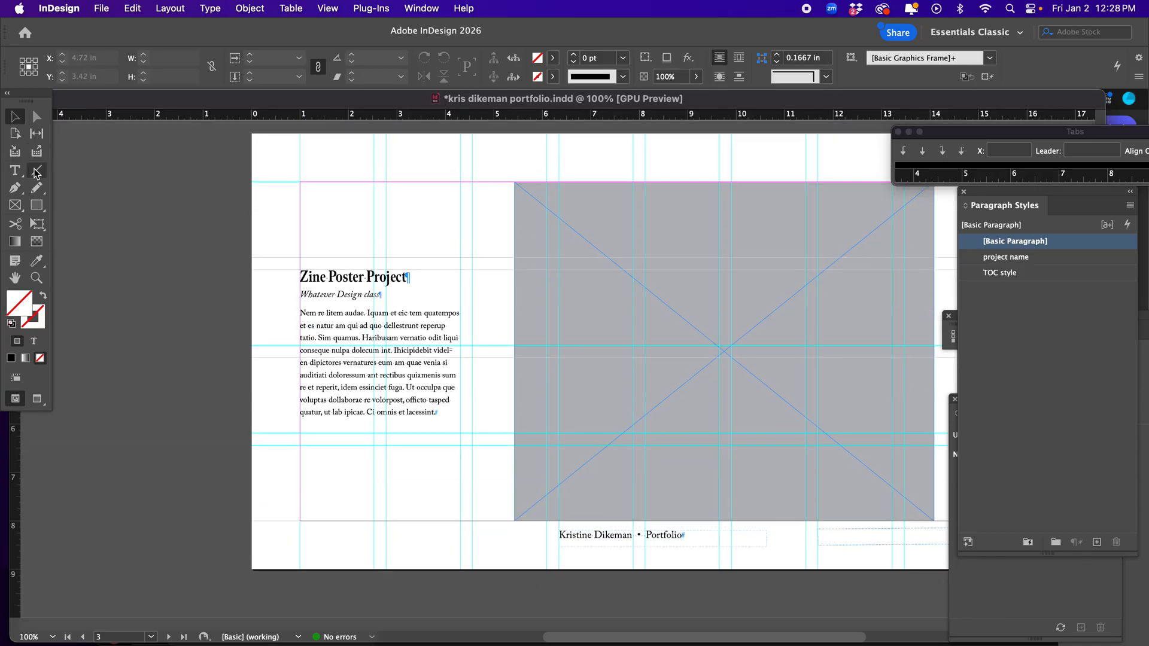
{"action": "left_click", "coordinate": [14, 171]}
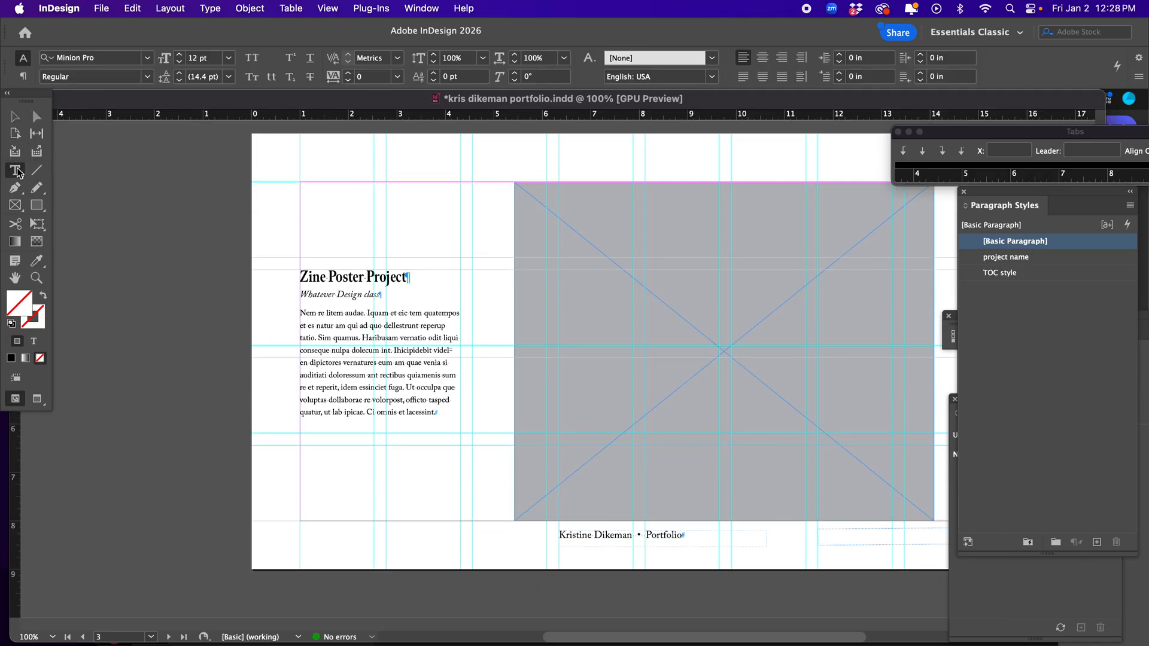
{"action": "double_click", "coordinate": [309, 294]}
{"action": "left_click", "coordinate": [133, 8]}
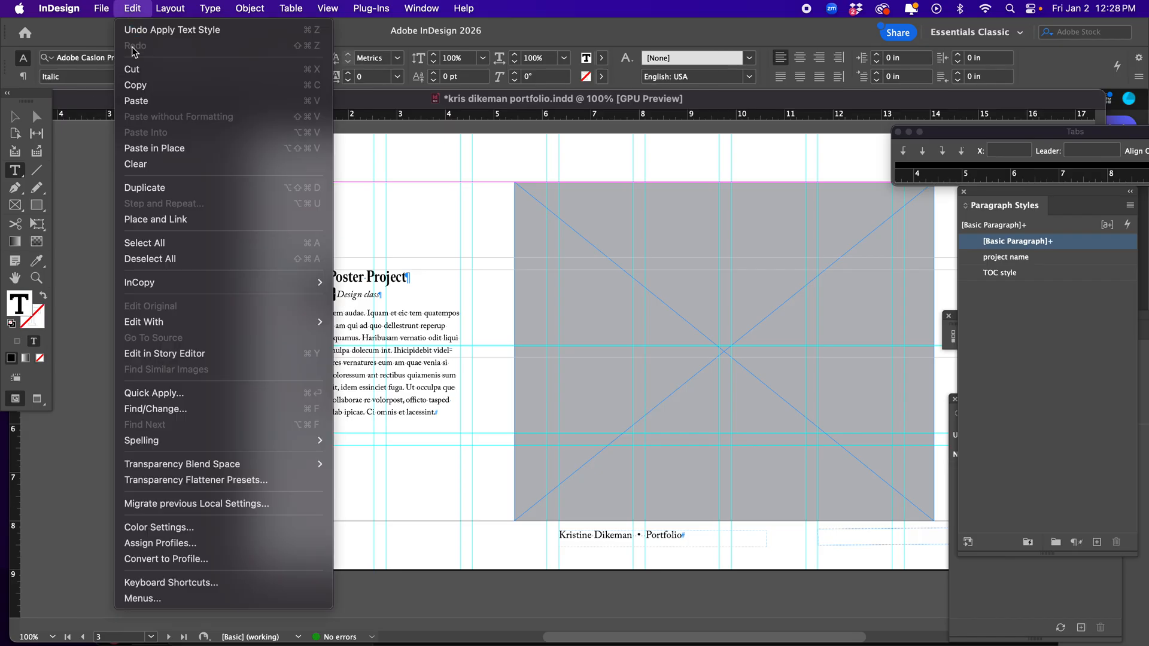
{"action": "left_click", "coordinate": [135, 85]}
Draw a text frame about 2.13 by 0.4 in at page 3's lower-left margin, paste the italic text and replace its wording with "Return to TOC"
{"action": "left_click_drag", "start_coordinate": [301, 504], "coordinate": [403, 520]}
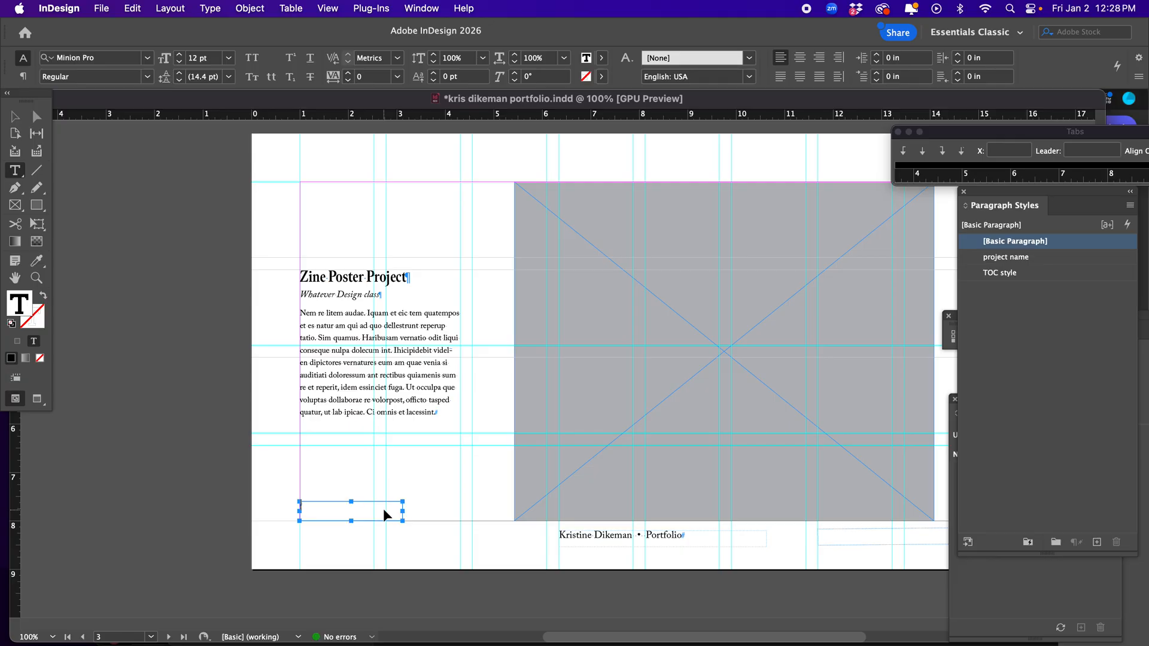
{"action": "key", "text": "super+v"}
{"action": "key", "text": "BackSpace"}
{"action": "key", "text": "BackSpace"}
{"action": "key", "text": "BackSpace"}
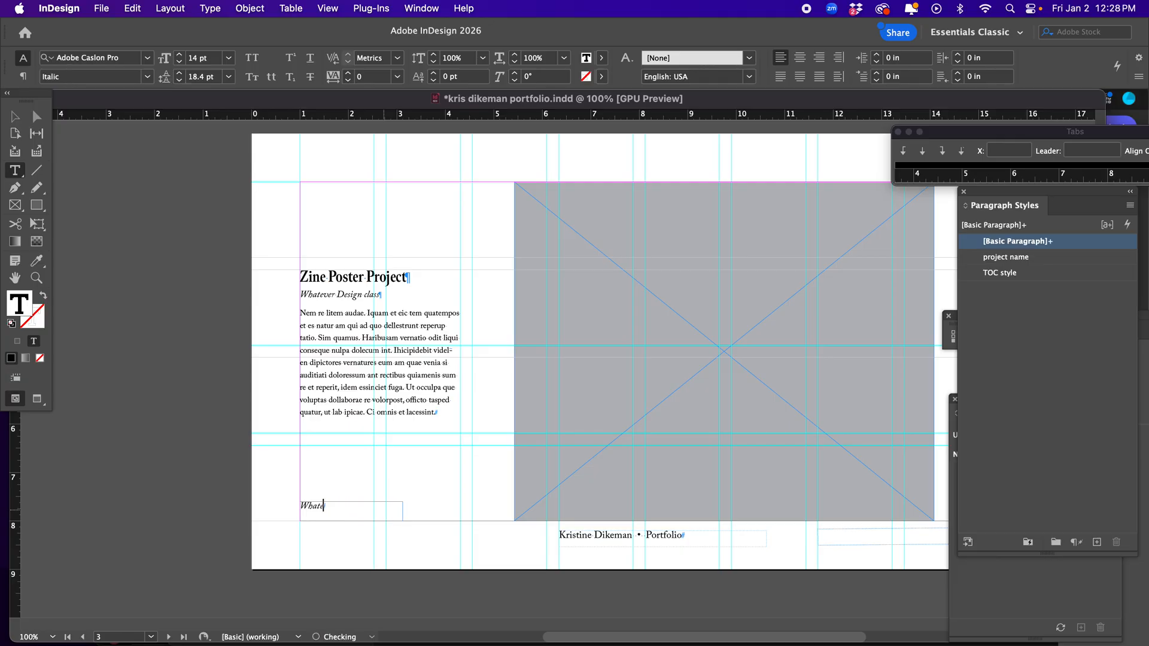
{"action": "key", "text": "BackSpace"}
{"action": "key", "text": "BackSpace"}
Move the Return to TOC frame slightly down to a Y position of about 7.94 in, and deselect it
{"action": "left_click", "coordinate": [12, 119]}
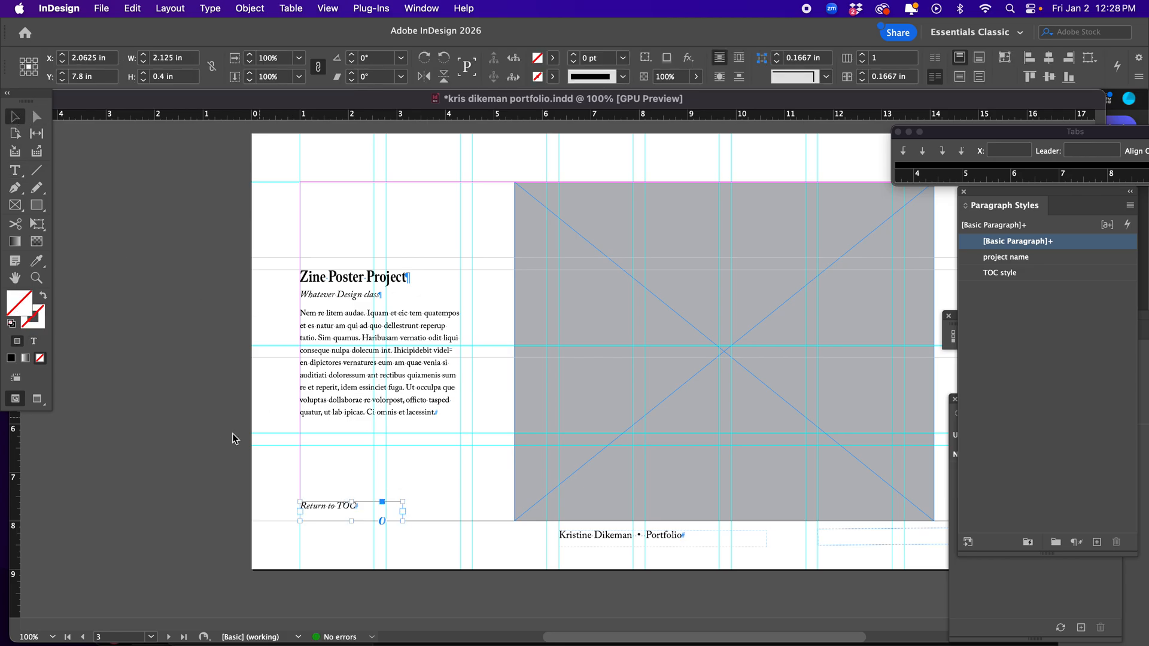
{"action": "left_click_drag", "start_coordinate": [352, 509], "coordinate": [351, 515]}
{"action": "left_click", "coordinate": [278, 526]}
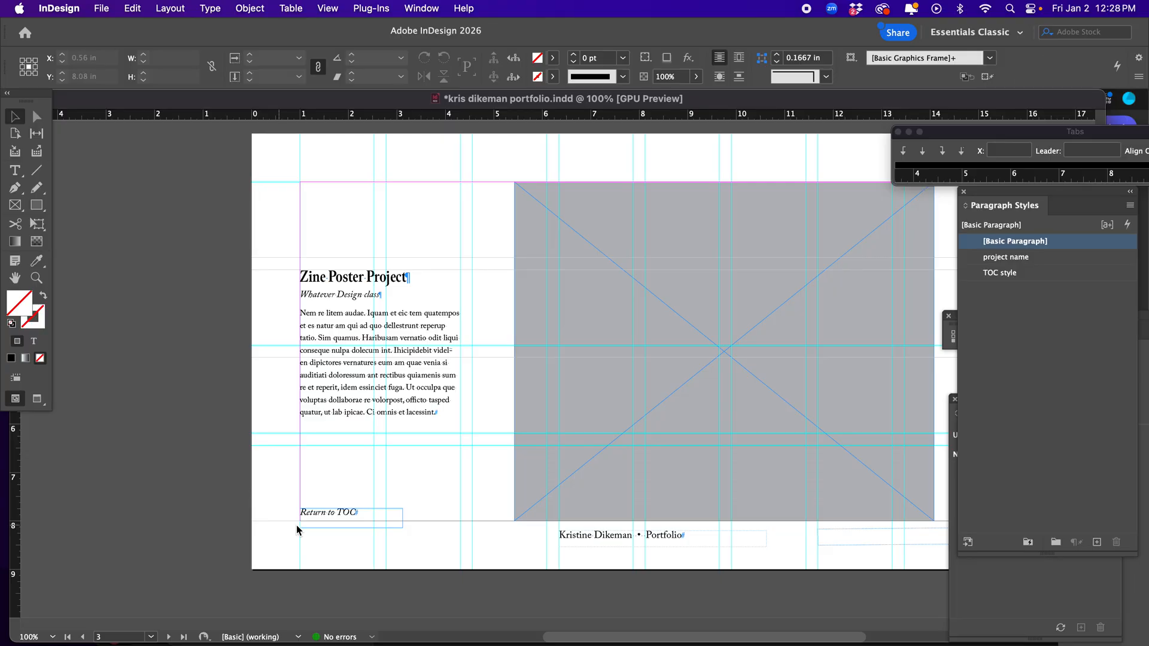
Give the Return to TOC text frame a 1 pt stroke
{"action": "left_click", "coordinate": [346, 519]}
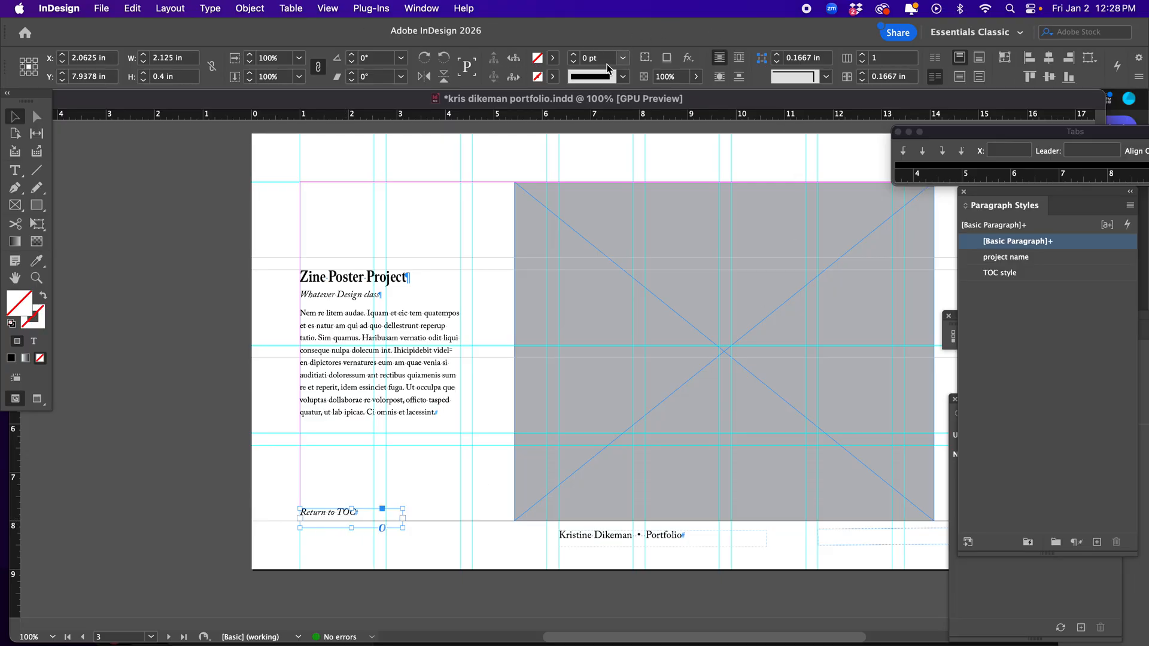
{"action": "left_click", "coordinate": [625, 58]}
{"action": "left_click", "coordinate": [621, 134]}
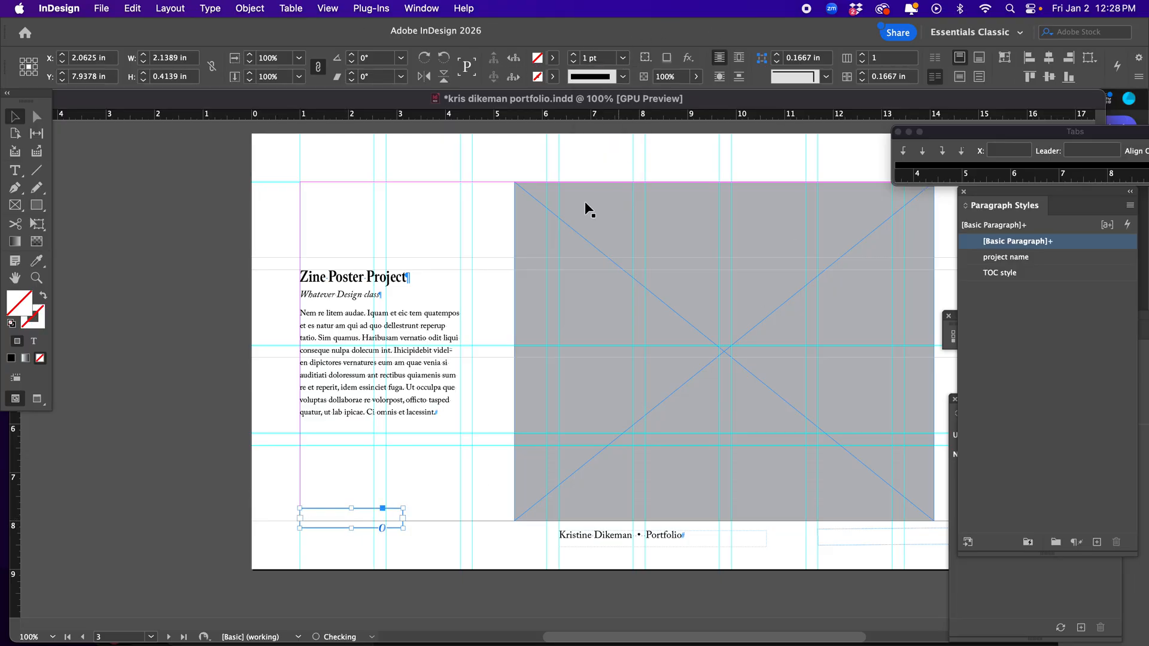
{"action": "left_click", "coordinate": [275, 427]}
Apply rounded corners to all four corners of the Return to TOC frame, keeping the 0.1667 in size
{"action": "left_click", "coordinate": [370, 515]}
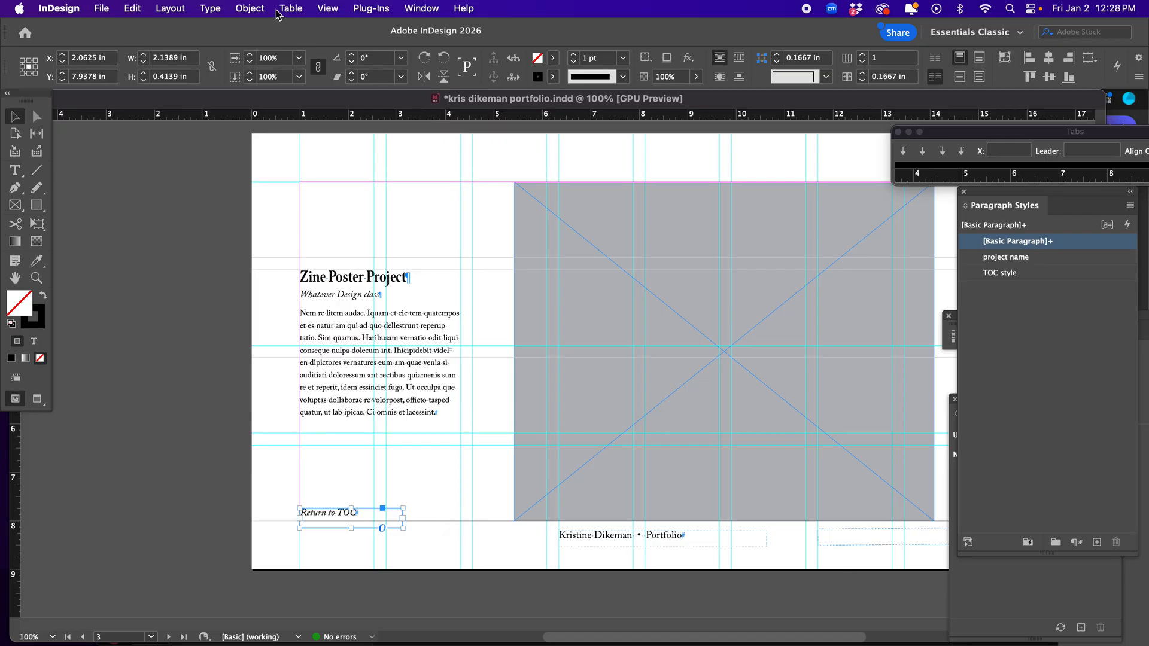
{"action": "left_click", "coordinate": [250, 9]}
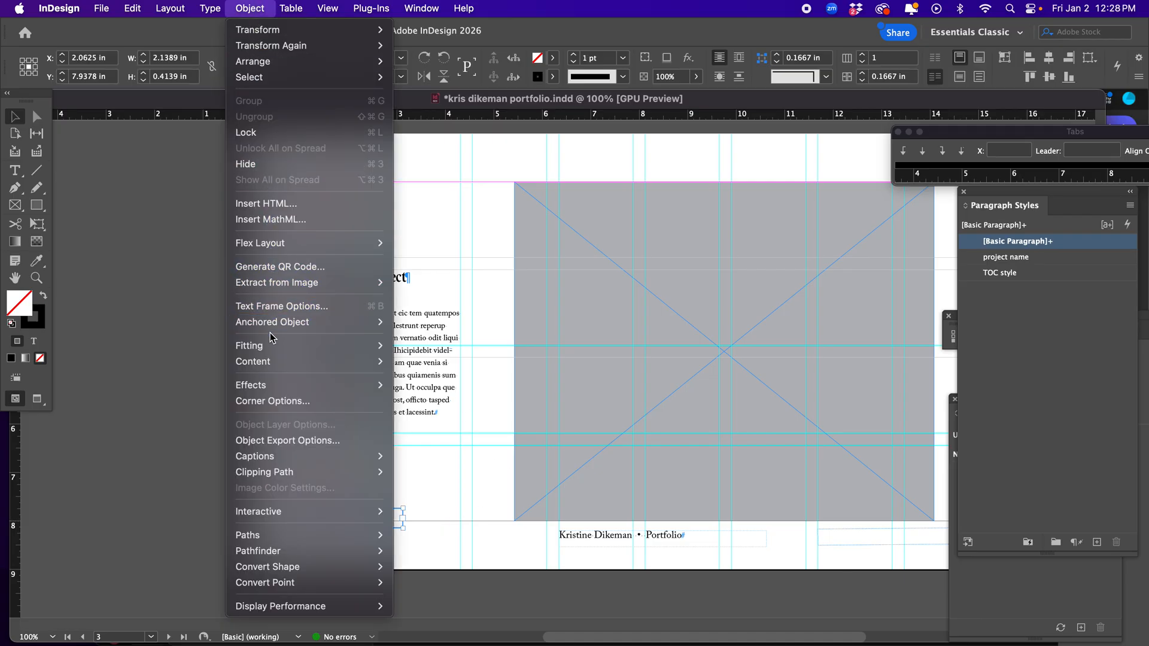
{"action": "left_click", "coordinate": [254, 402]}
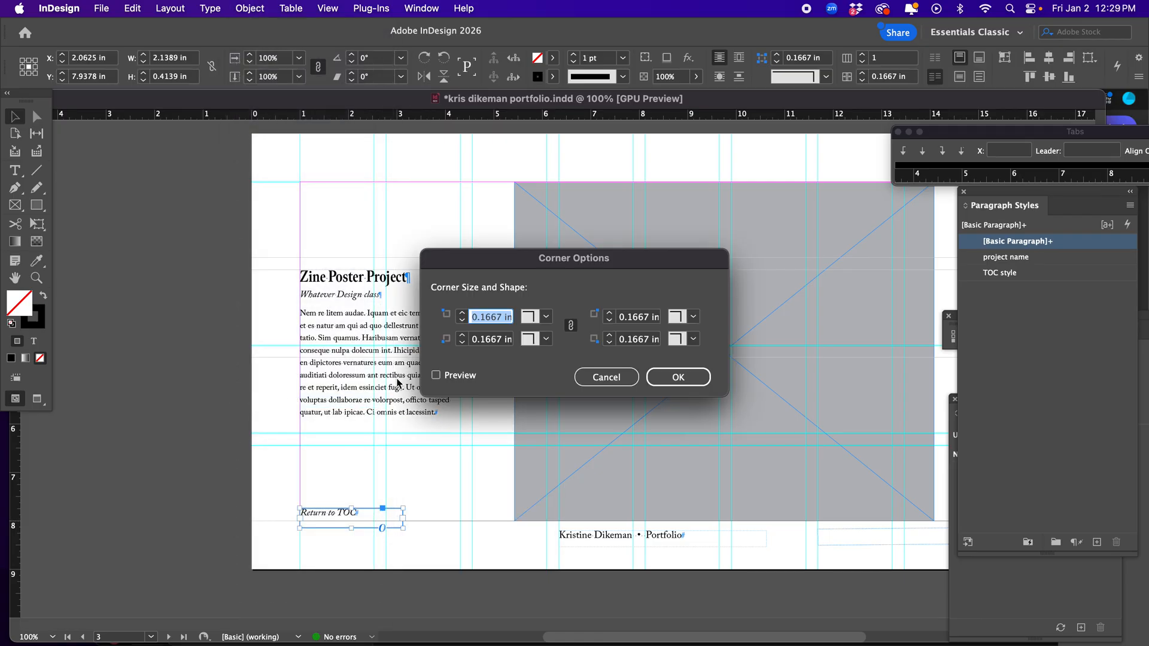
{"action": "left_click", "coordinate": [546, 317]}
{"action": "left_click", "coordinate": [544, 407]}
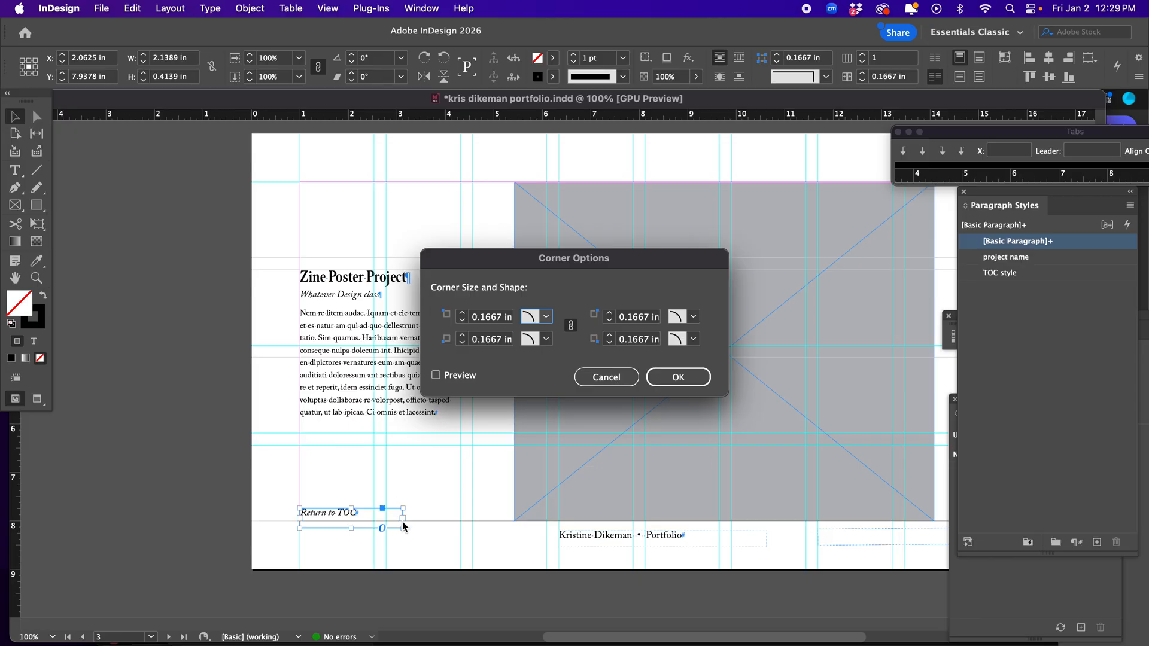
{"action": "left_click", "coordinate": [672, 377]}
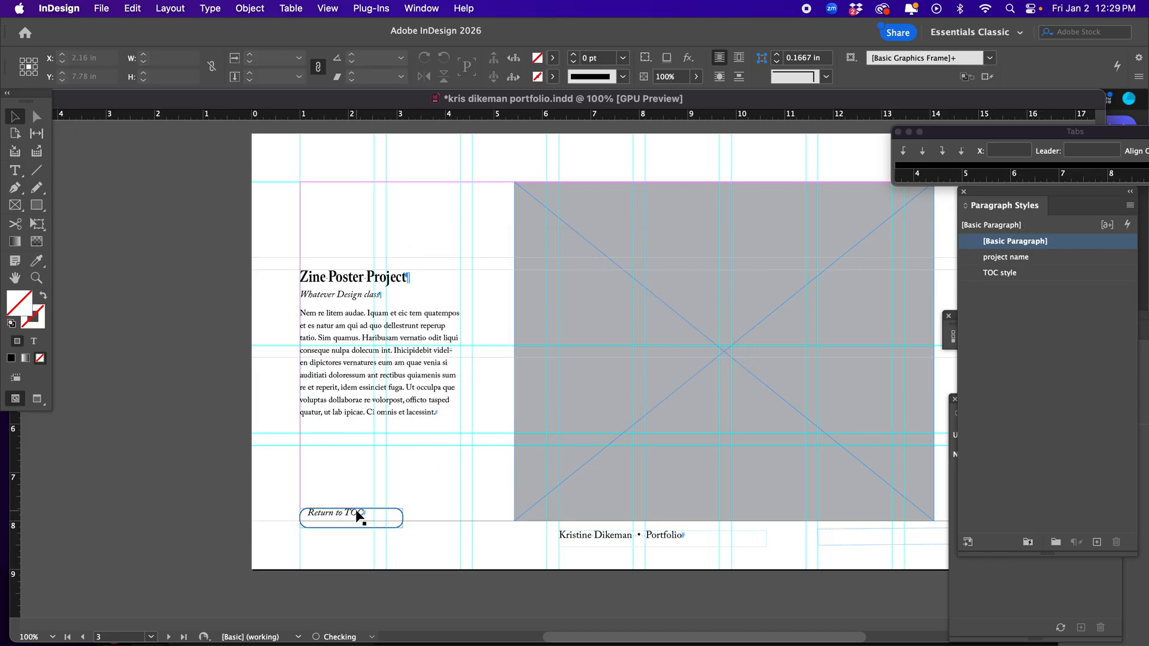
Set the vertical justification of the Return to TOC text frame to Center
{"action": "left_click", "coordinate": [250, 8]}
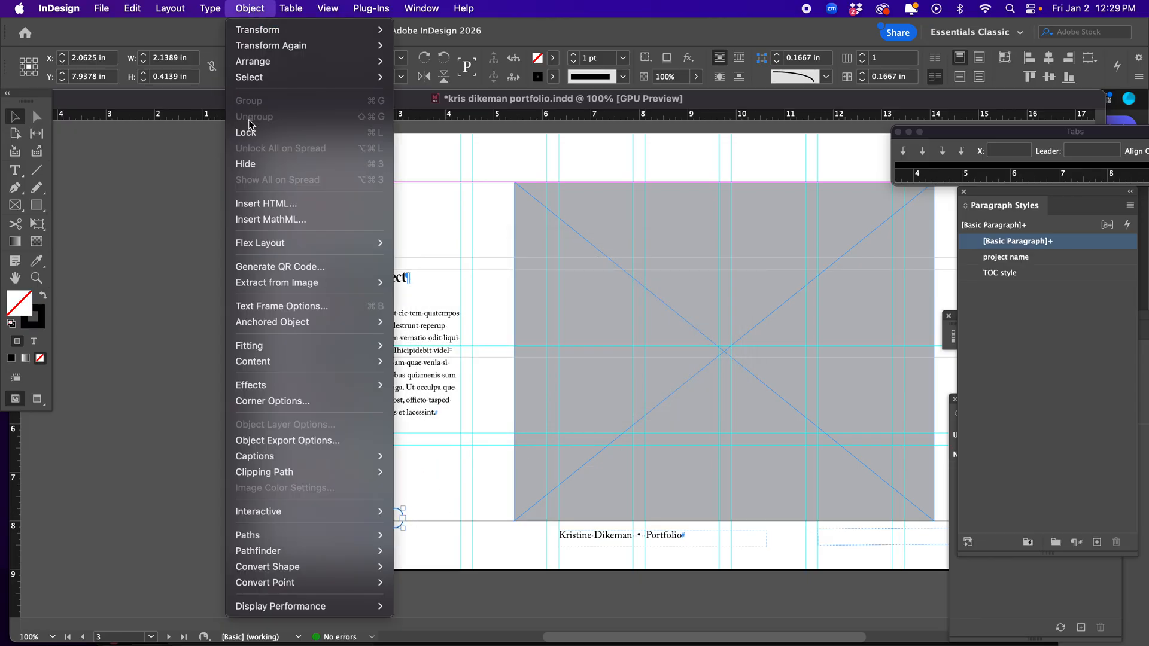
{"action": "left_click", "coordinate": [262, 306]}
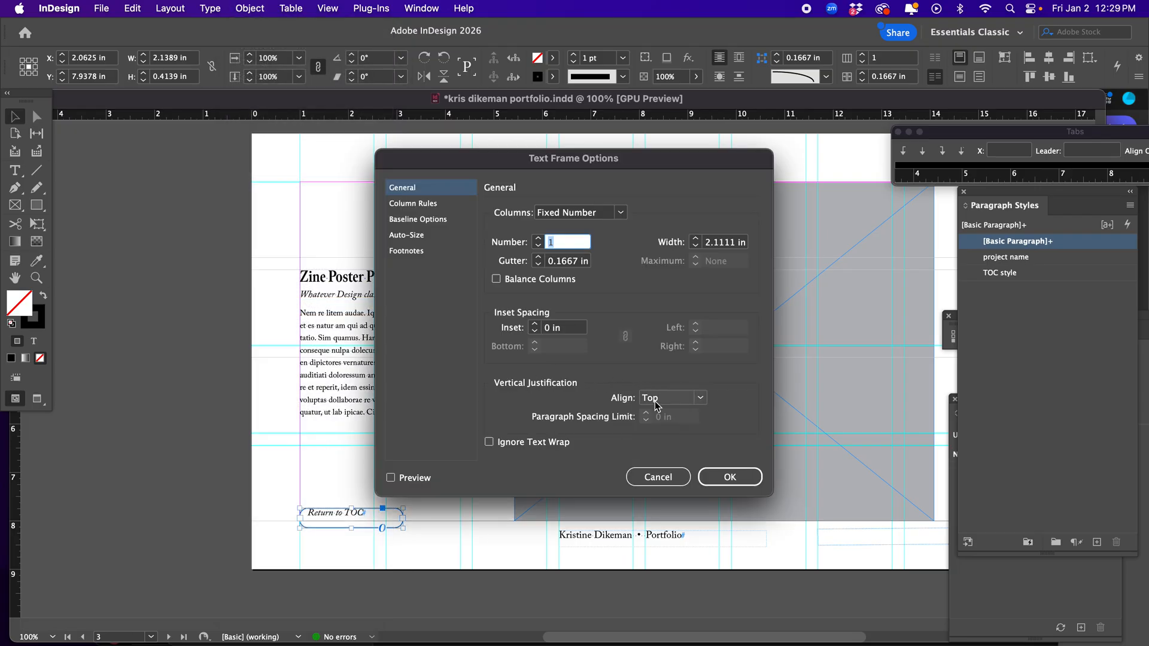
{"action": "left_click", "coordinate": [698, 398]}
{"action": "left_click", "coordinate": [671, 432]}
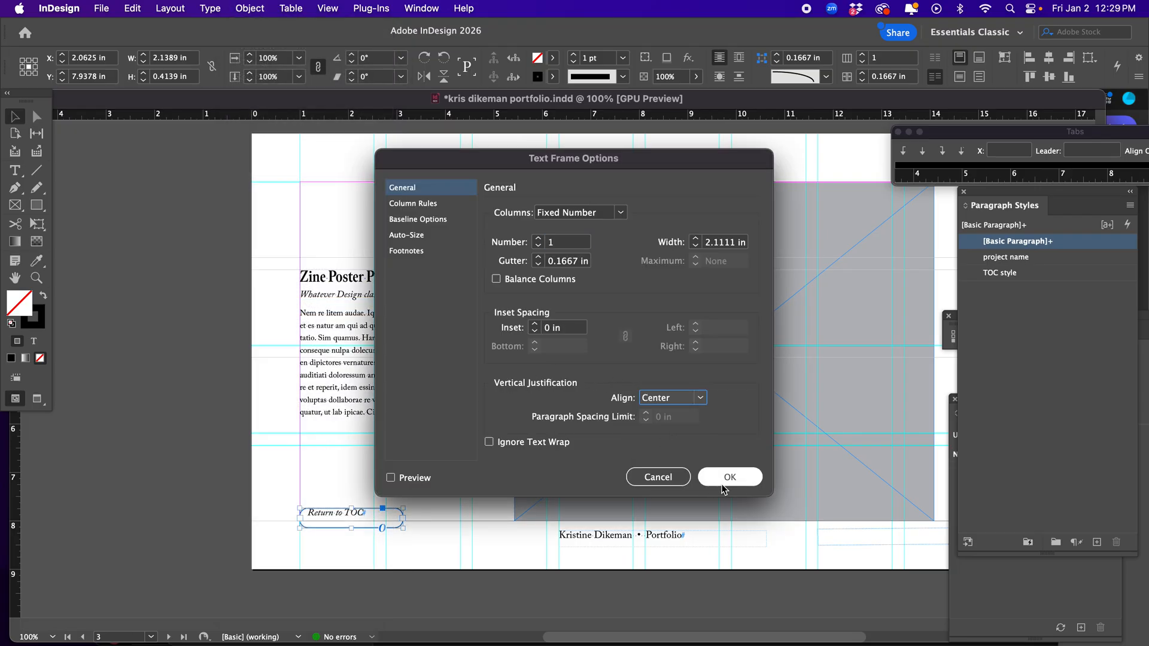
{"action": "left_click", "coordinate": [730, 477]}
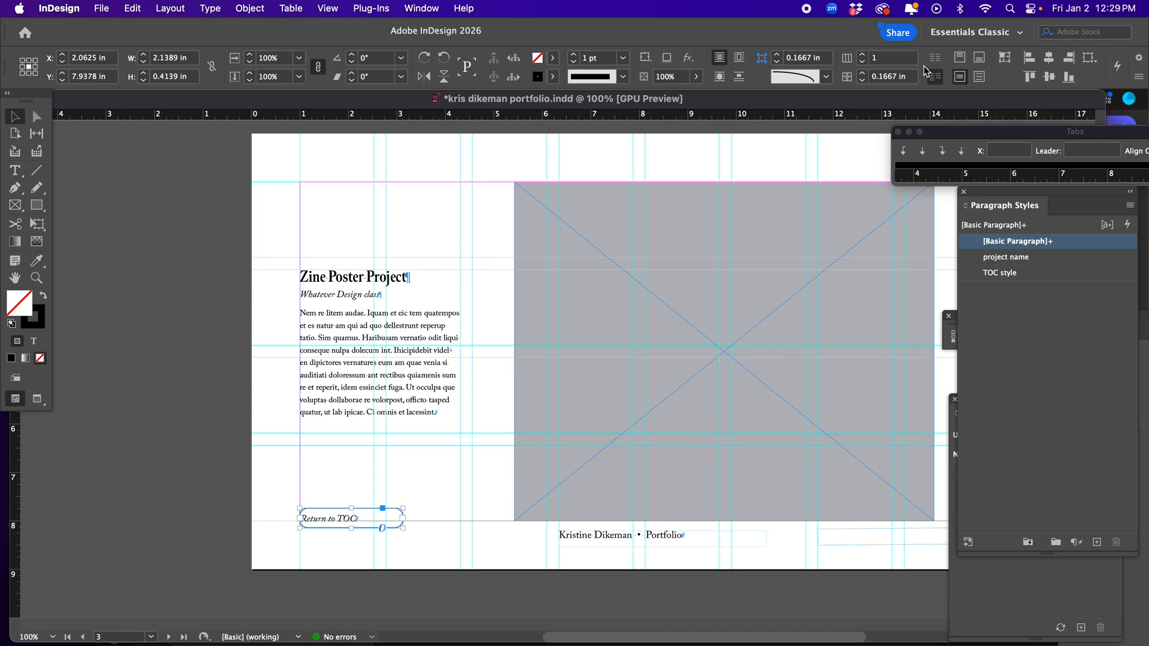
Center the Return to TOC text horizontally and narrow its frame to about 1.66 in wide
{"action": "double_click", "coordinate": [345, 515]}
{"action": "triple_click", "coordinate": [345, 515]}
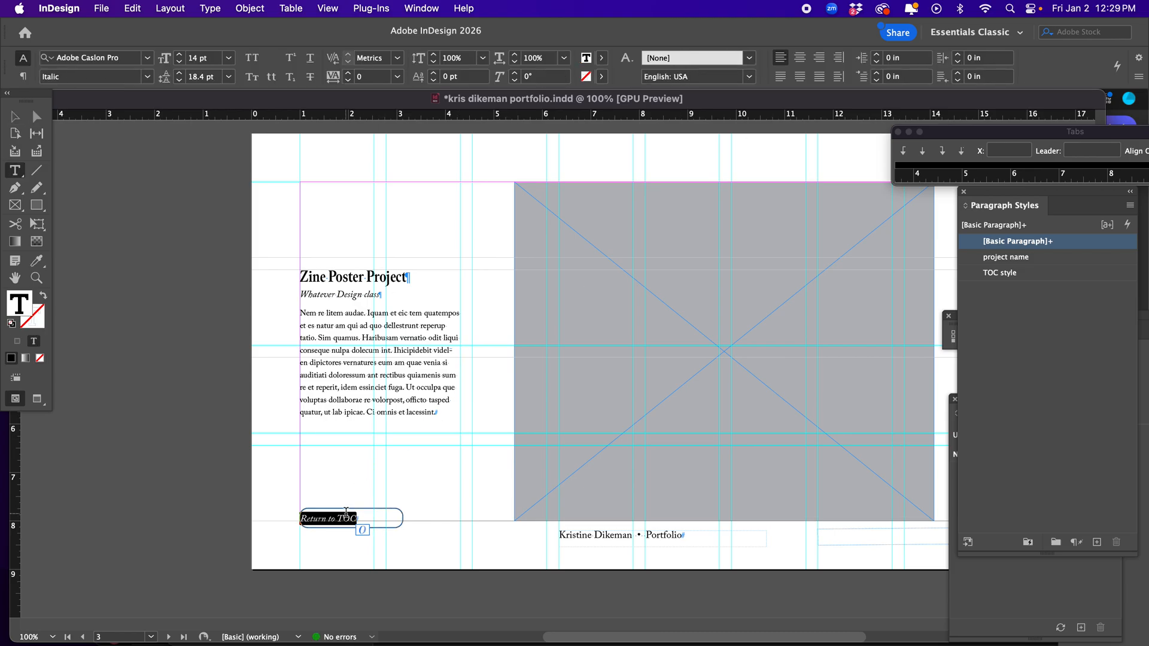
{"action": "left_click", "coordinate": [800, 57]}
{"action": "key", "text": "Left"}
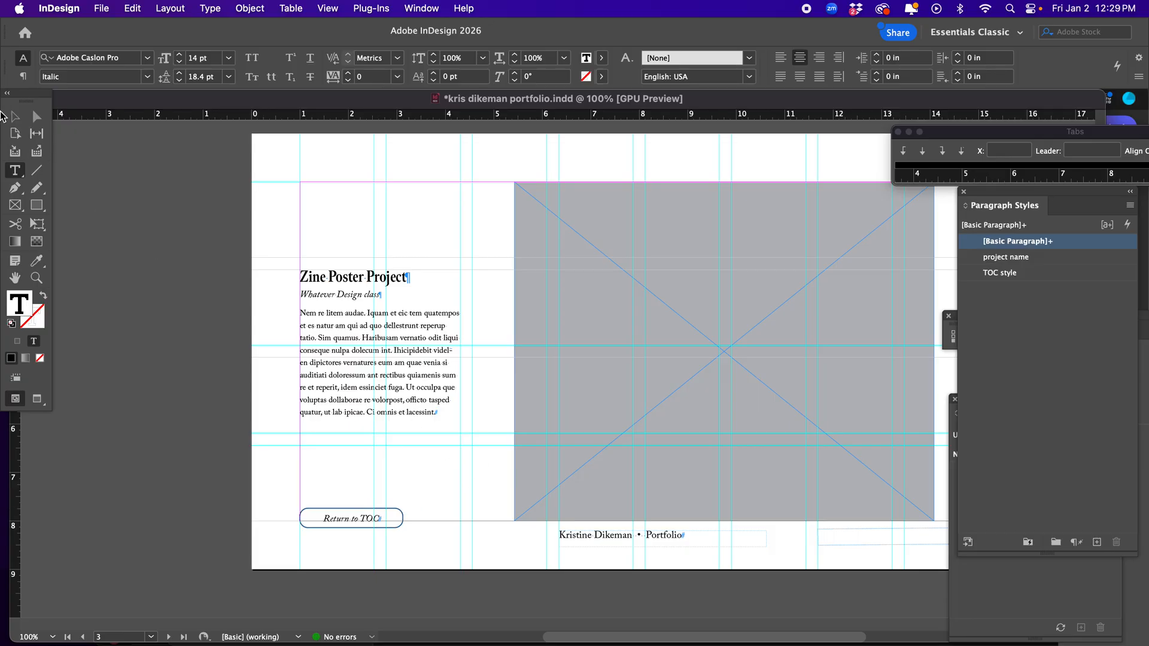
{"action": "left_click", "coordinate": [16, 118]}
{"action": "left_click_drag", "start_coordinate": [401, 524], "coordinate": [381, 521]}
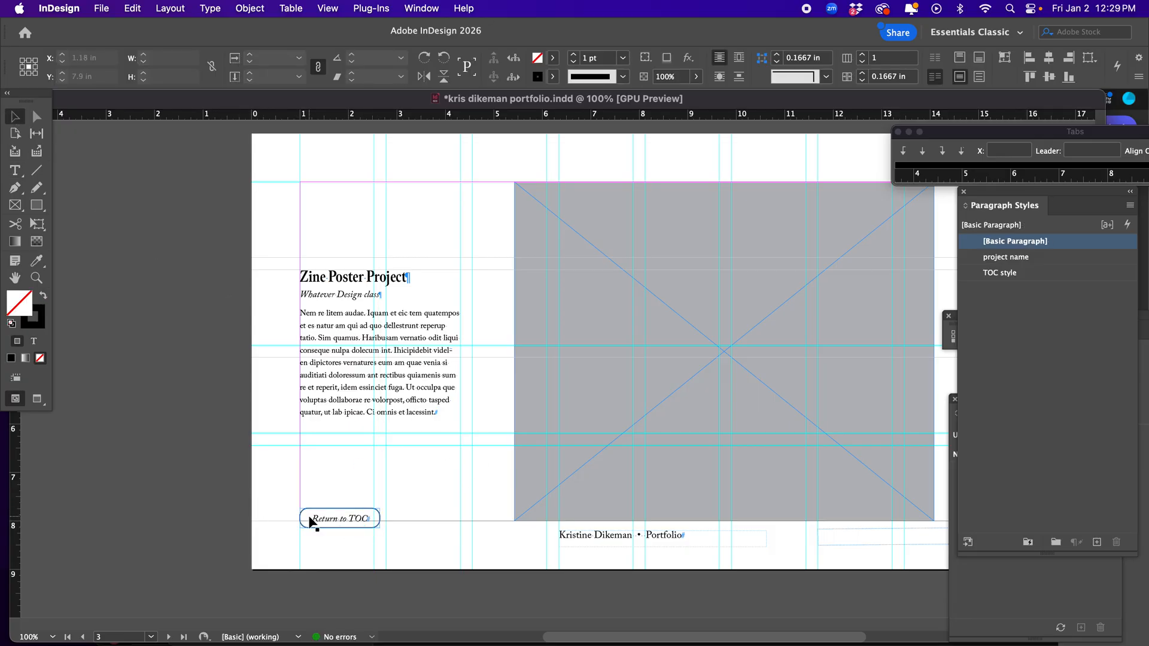
Show the color swatches and fill the Return to TOC frame with the cyan swatch C=100 M=0 Y=0 K=0
{"action": "left_click", "coordinate": [421, 8]}
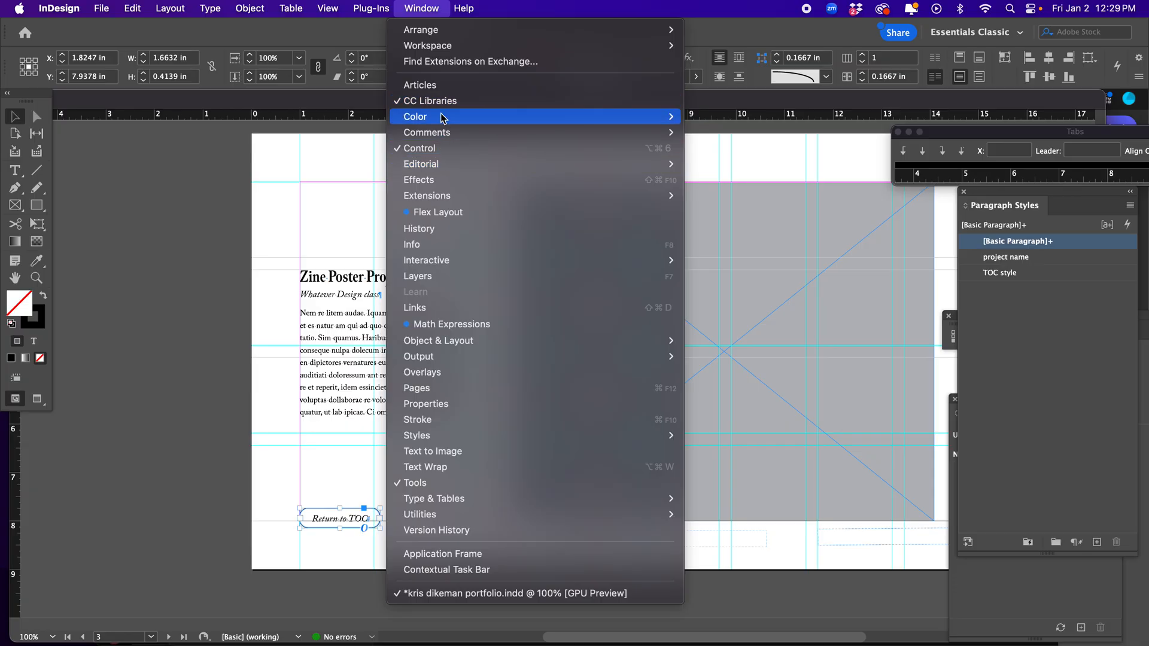
{"action": "mouse_move", "coordinate": [442, 116]}
{"action": "left_click", "coordinate": [726, 148]}
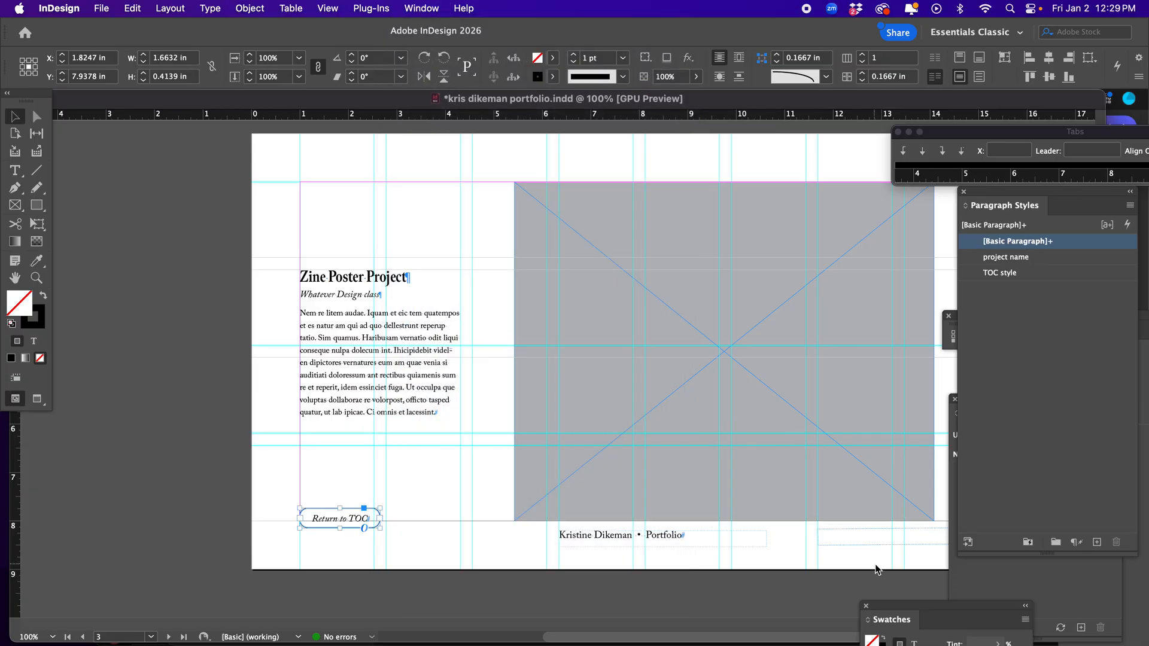
{"action": "left_click_drag", "start_coordinate": [890, 606], "coordinate": [743, 239]}
{"action": "left_click", "coordinate": [742, 350]}
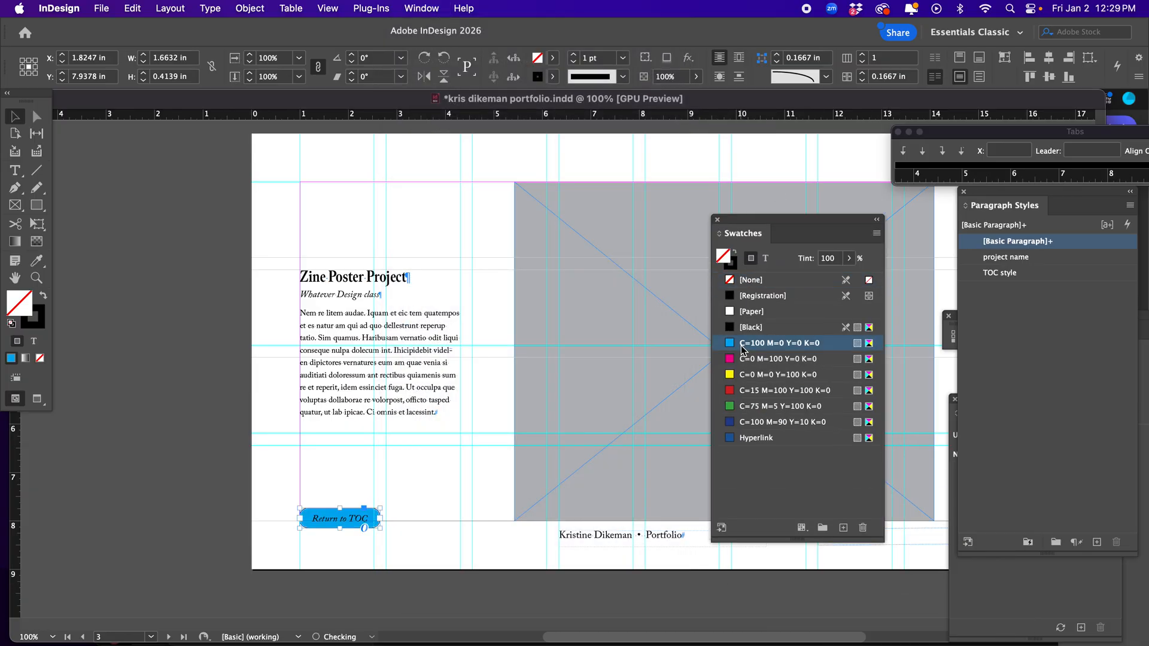
{"action": "left_click", "coordinate": [274, 503]}
Color all of the Return to TOC button's text with the [Paper] swatch and finish editing the text
{"action": "double_click", "coordinate": [333, 520]}
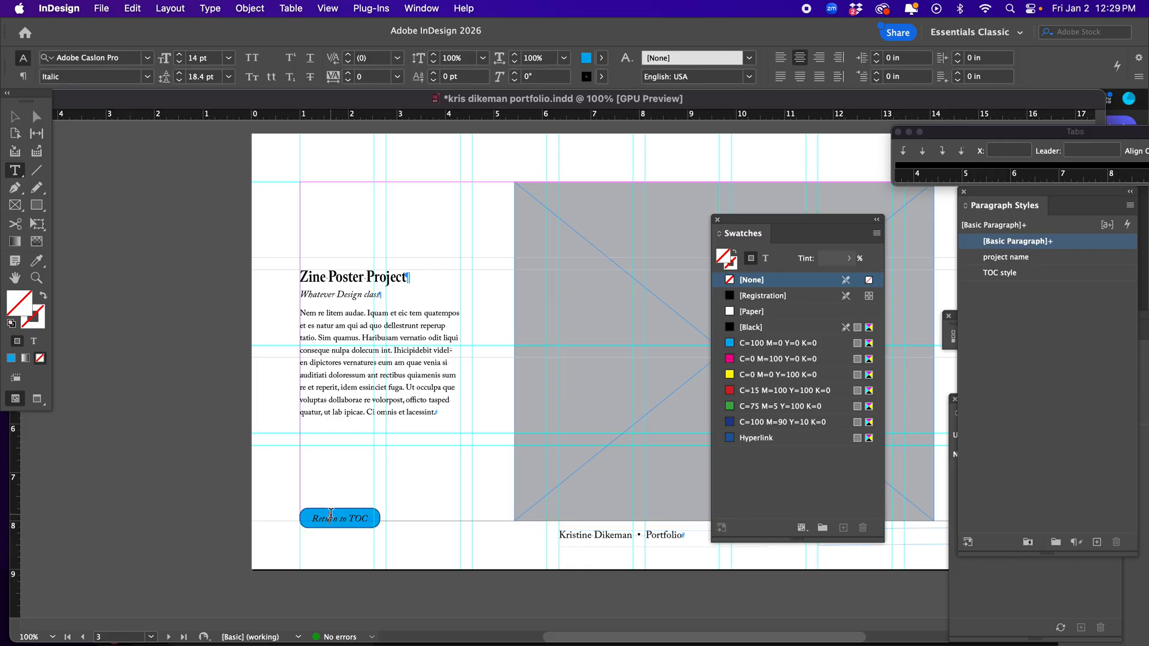
{"action": "key", "text": "super+a"}
{"action": "left_click", "coordinate": [737, 310]}
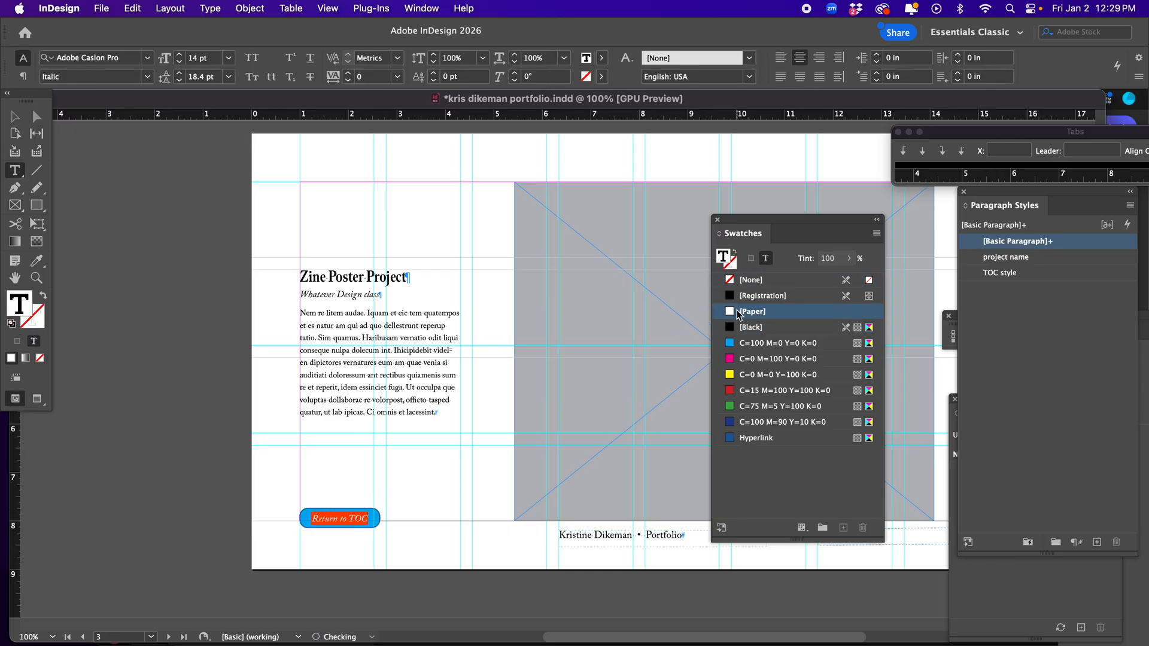
{"action": "key", "text": "Escape"}
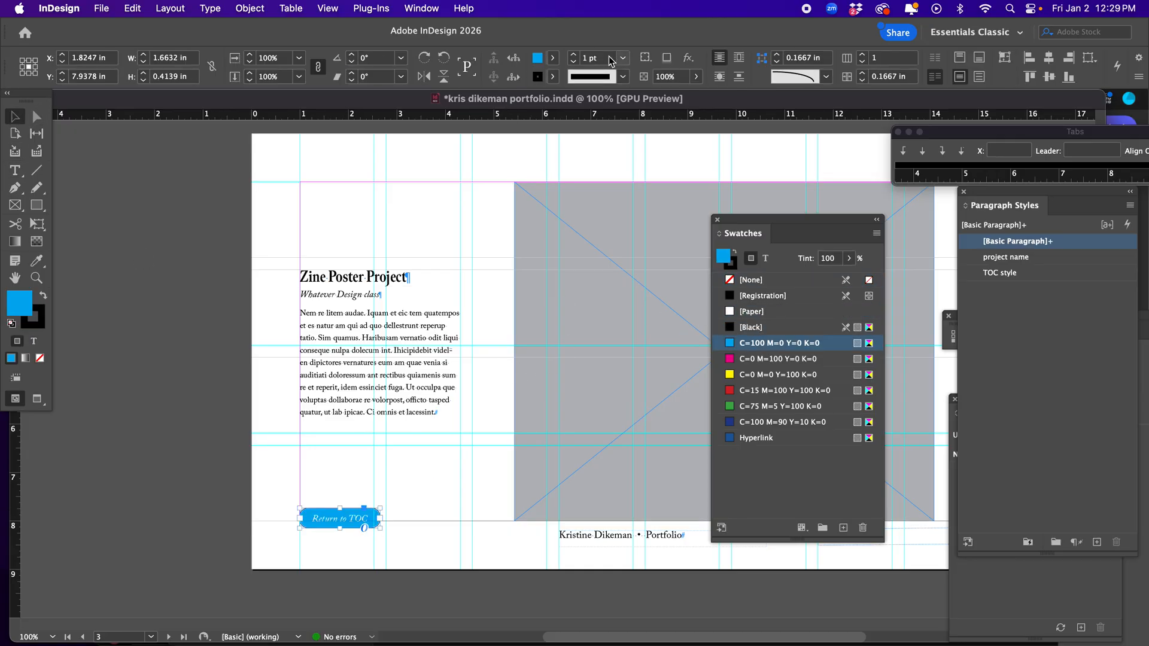
Remove the outline of the Return to TOC button by setting its stroke weight to 0 pt
{"action": "left_click", "coordinate": [624, 60]}
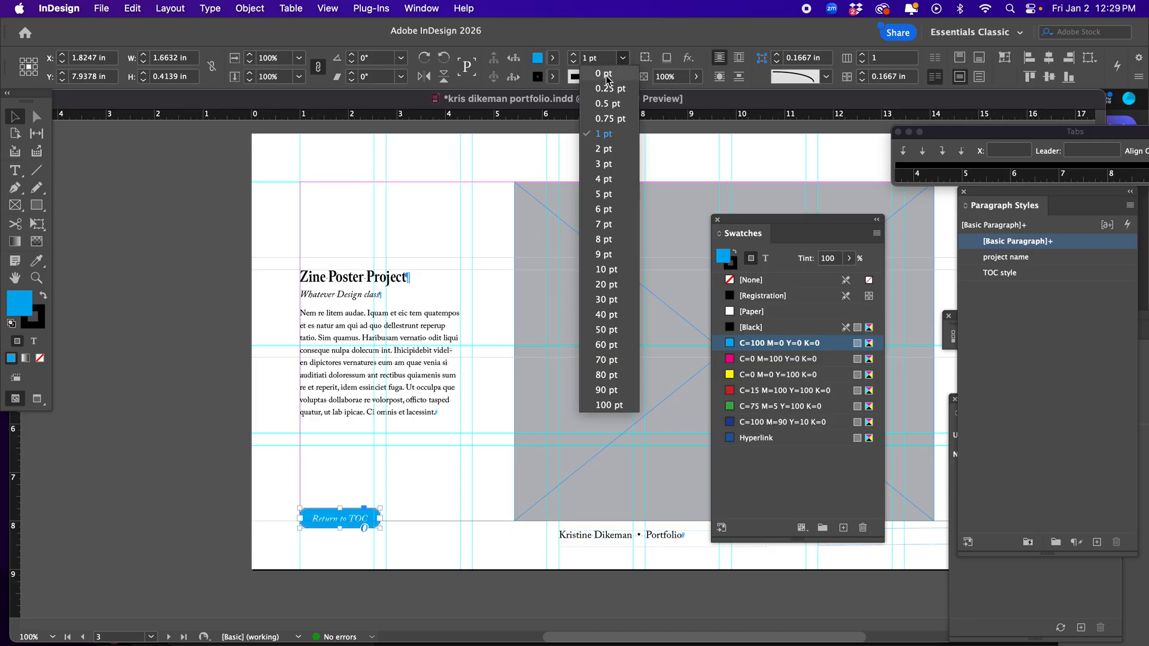
{"action": "left_click", "coordinate": [595, 63]}
{"action": "key", "text": "x"}
{"action": "key", "text": "slash"}
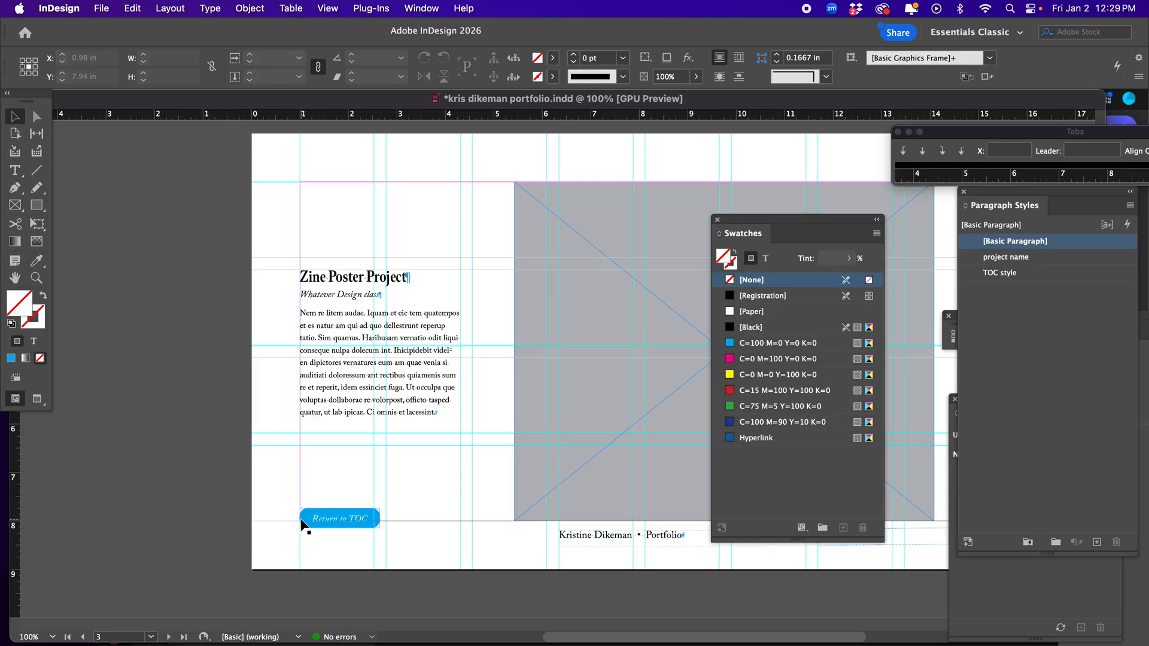
Move the Return to TOC button up onto the page's lower margin at Y 7.8 in and clear the swatches off the page
{"action": "key", "text": "x"}
{"action": "left_click_drag", "start_coordinate": [333, 526], "coordinate": [333, 519]}
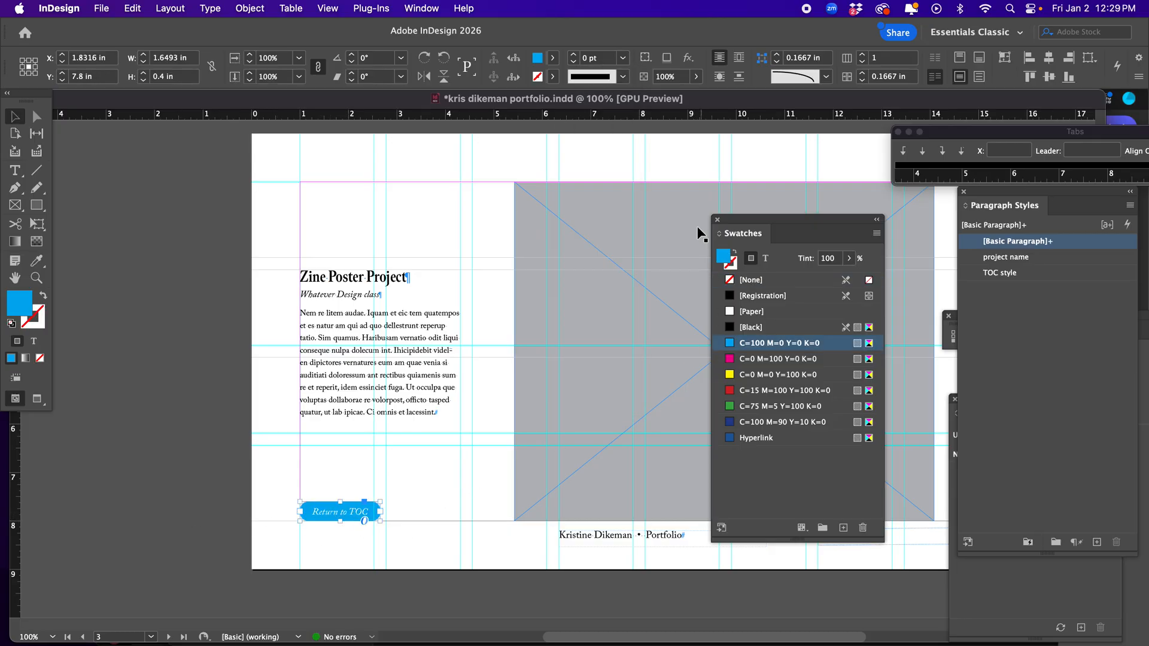
{"action": "left_click_drag", "start_coordinate": [739, 223], "coordinate": [993, 347]}
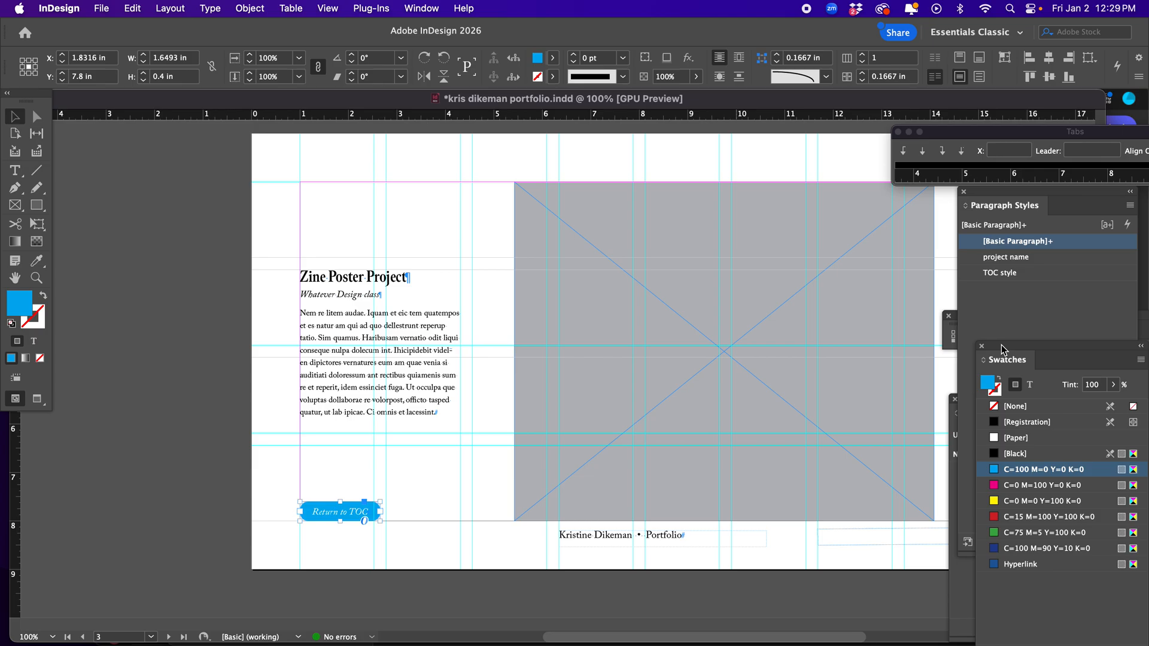
{"action": "left_click", "coordinate": [174, 461]}
{"action": "left_click", "coordinate": [368, 502]}
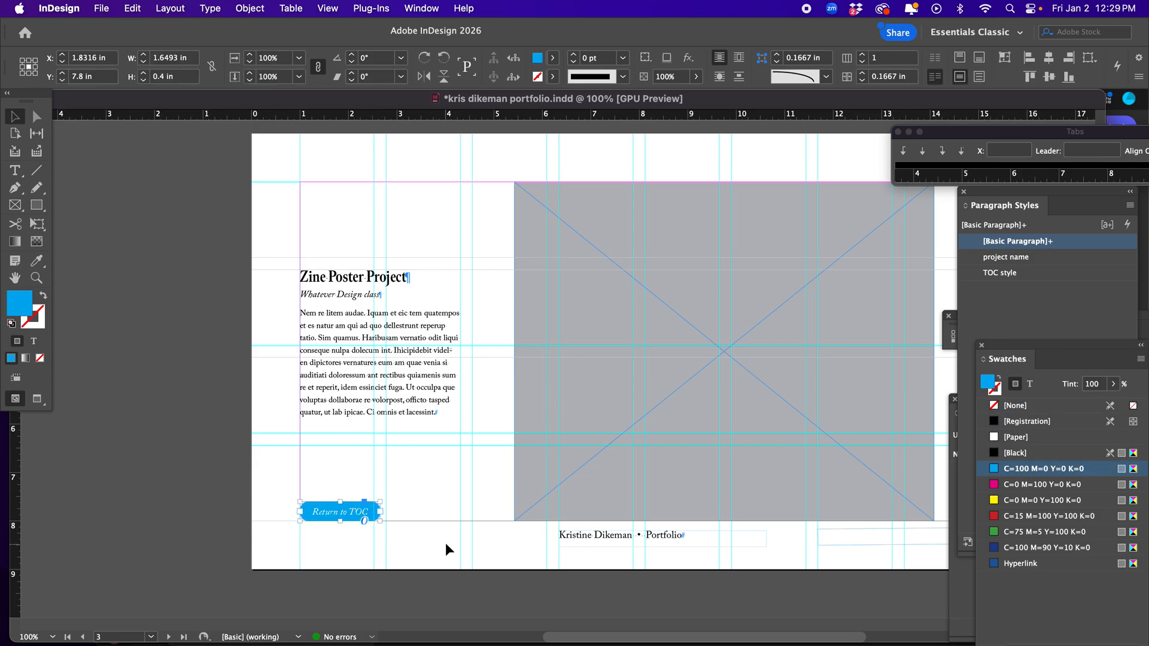
Show the document's hyperlinks list and place it over the image frame on page 3
{"action": "left_click", "coordinate": [421, 8]}
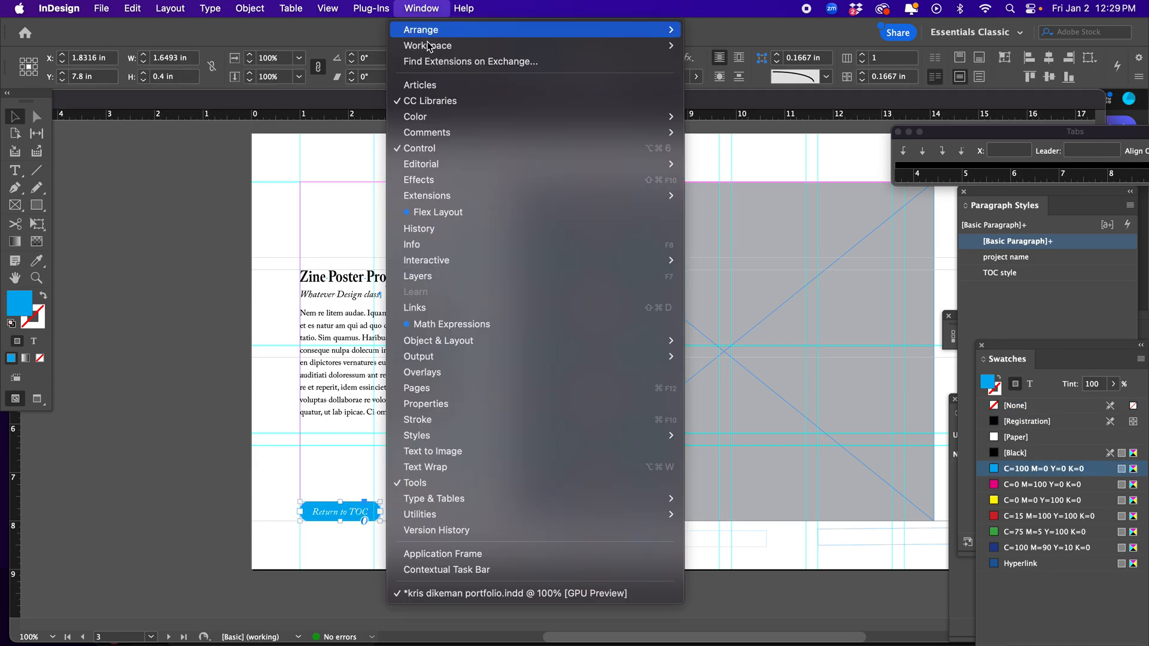
{"action": "mouse_move", "coordinate": [414, 263]}
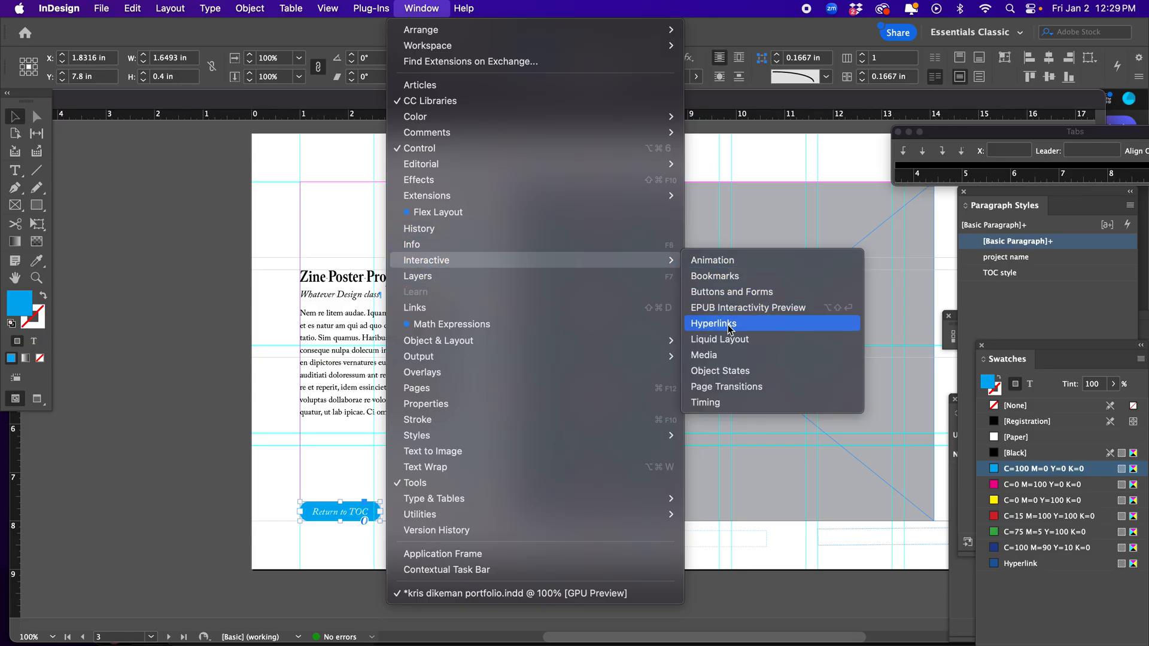
{"action": "left_click", "coordinate": [729, 329]}
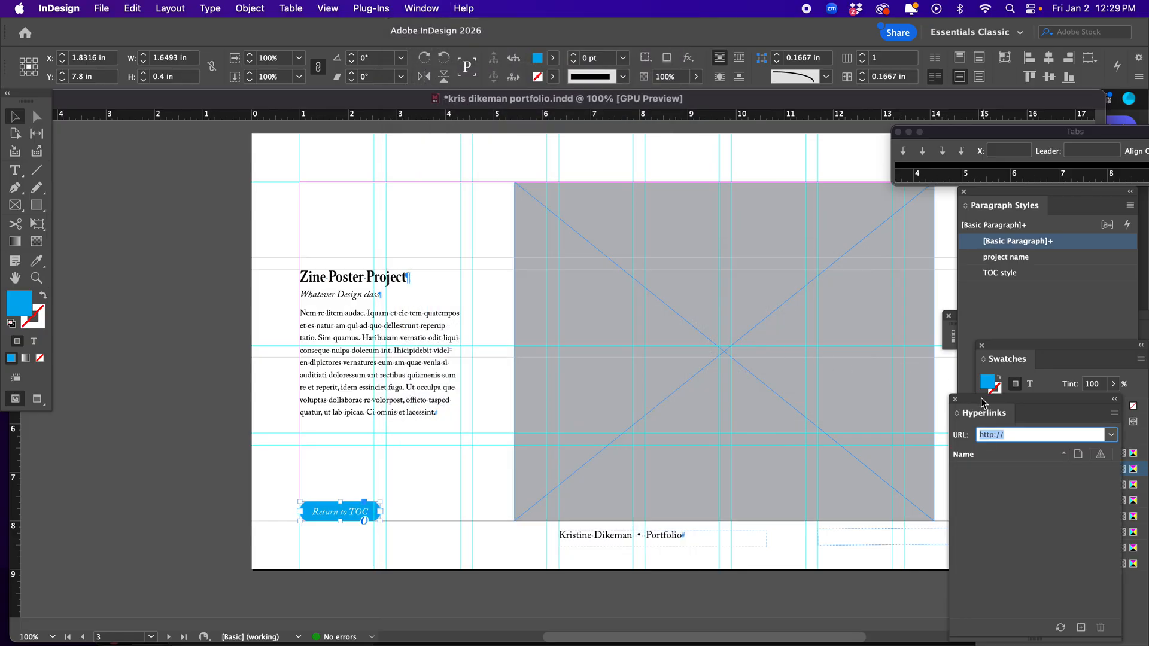
{"action": "left_click_drag", "start_coordinate": [988, 402], "coordinate": [564, 200]}
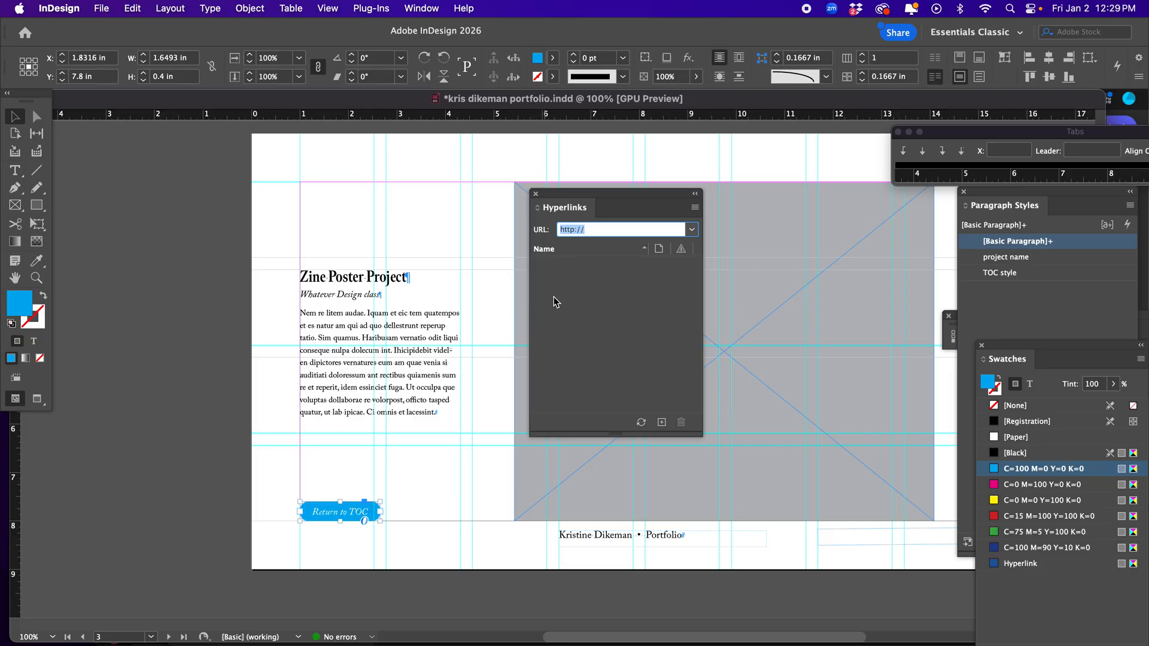
Create a hyperlink from the Return to TOC button to page 2 of this document, keeping the fixed zoom and invisible rectangle
{"action": "left_click", "coordinate": [696, 209]}
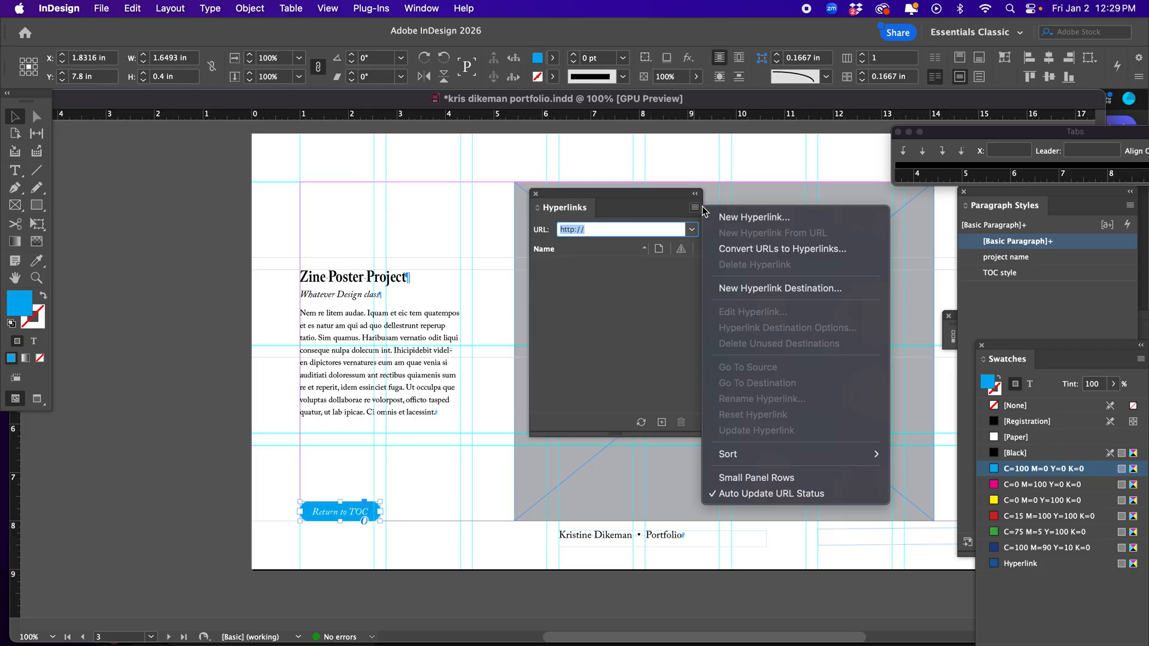
{"action": "left_click", "coordinate": [766, 219]}
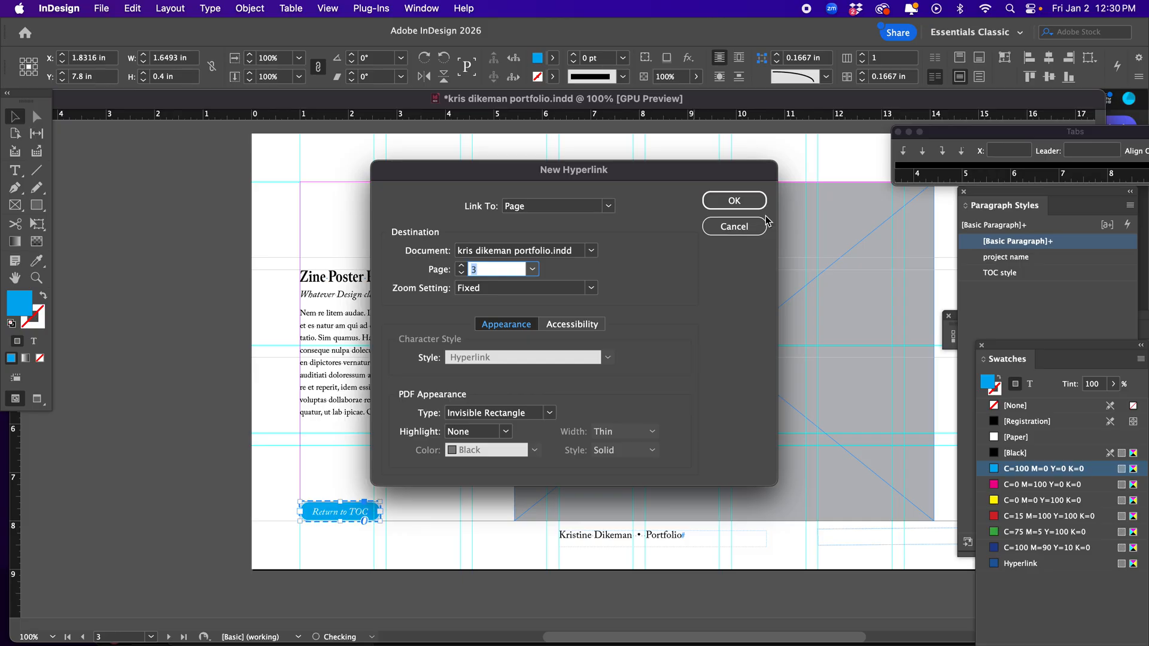
{"action": "left_click", "coordinate": [610, 206]}
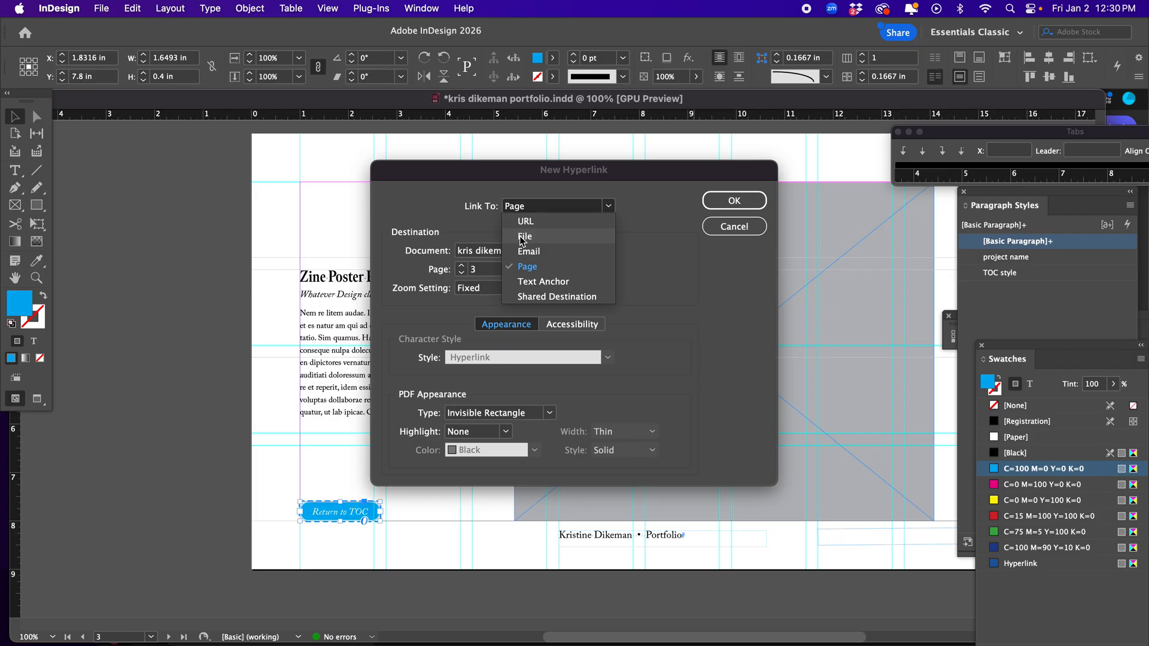
{"action": "left_click", "coordinate": [527, 267]}
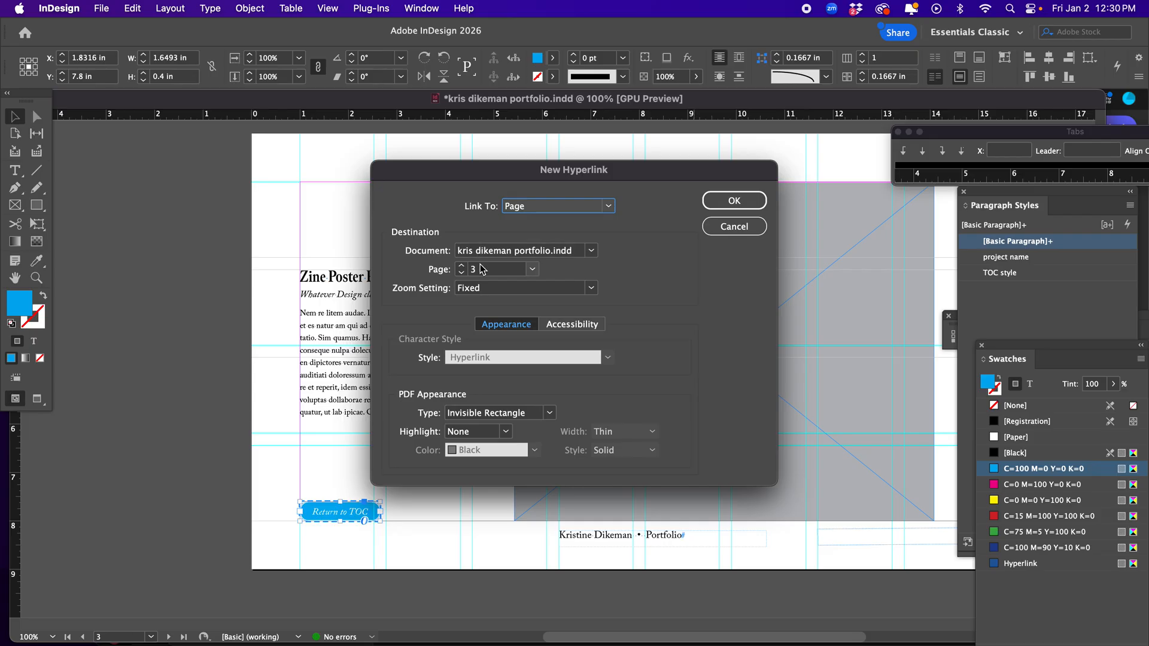
{"action": "left_click", "coordinate": [461, 273]}
{"action": "left_click", "coordinate": [718, 203]}
Check the destination page of the Return to TOC button's hyperlink
{"action": "left_click", "coordinate": [281, 475]}
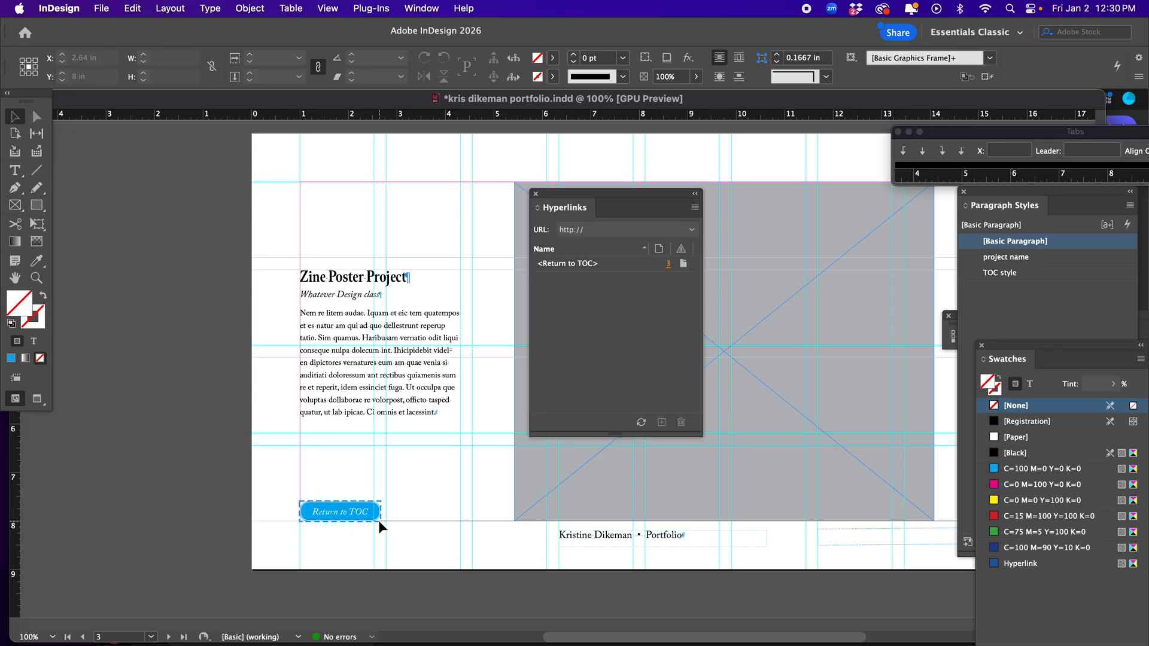
{"action": "left_click", "coordinate": [347, 506]}
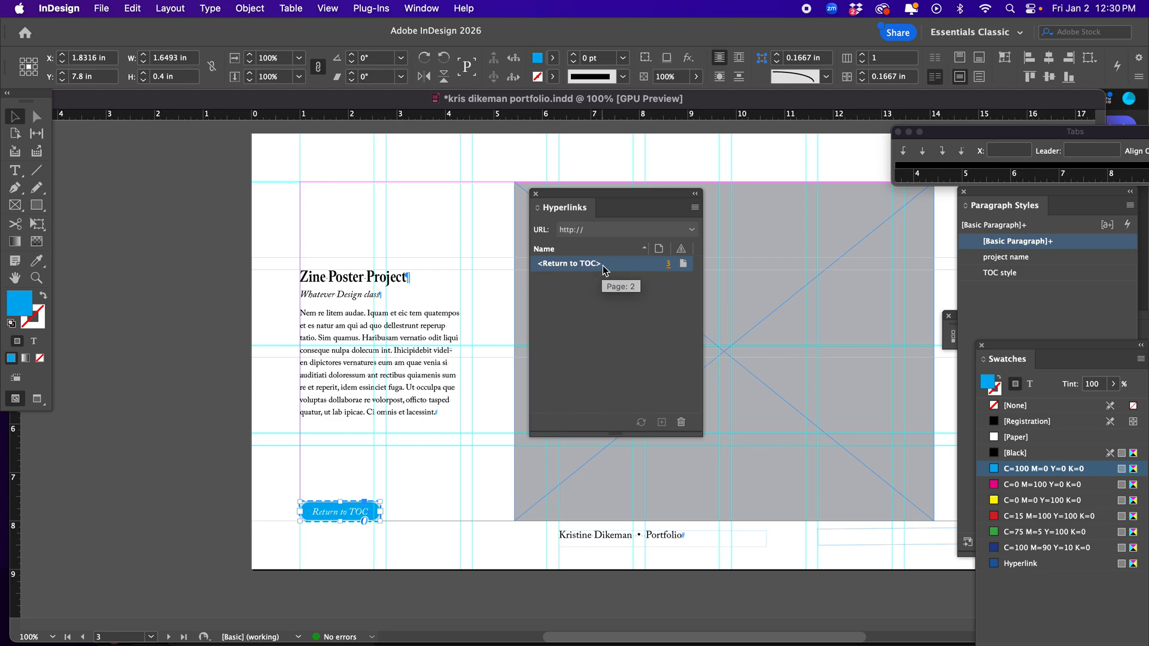
{"action": "left_click", "coordinate": [240, 338]}
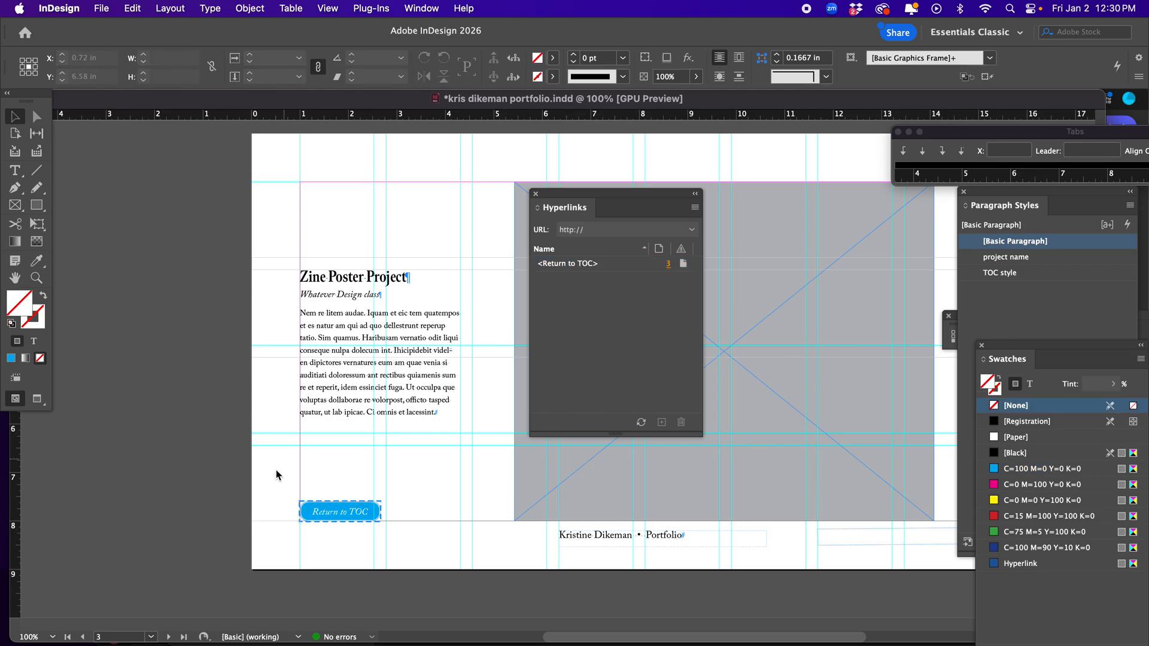
Copy the linked Return to TOC button from page 3 and paste it in place on the Press Play (video) page
{"action": "left_click", "coordinate": [369, 517]}
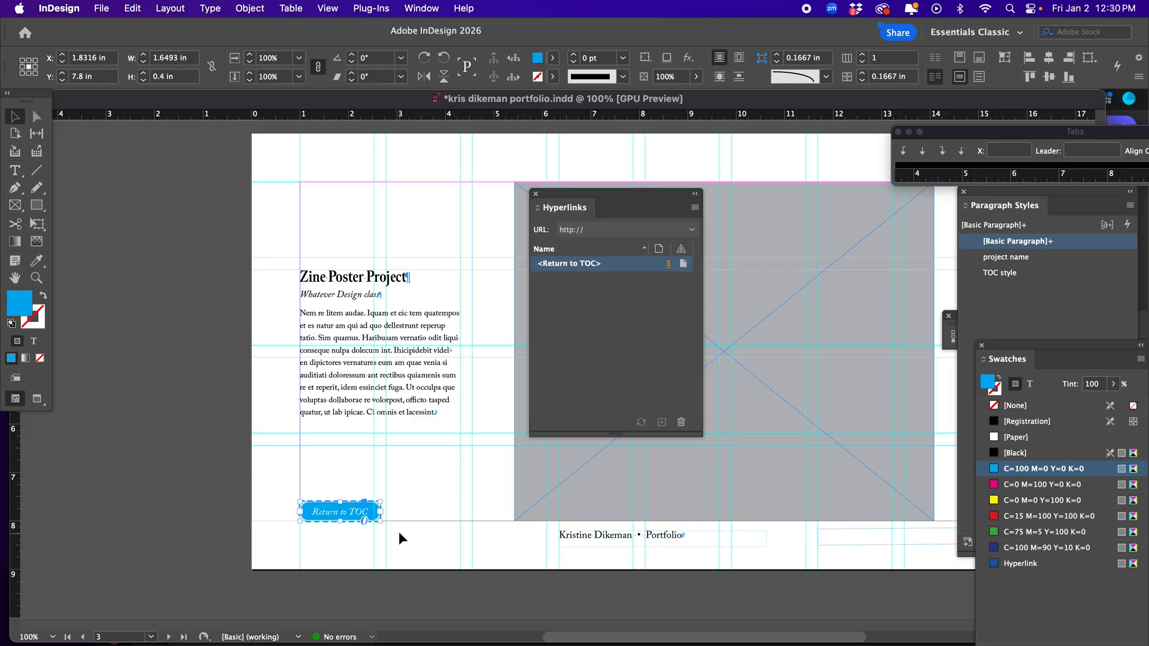
{"action": "left_click", "coordinate": [138, 4]}
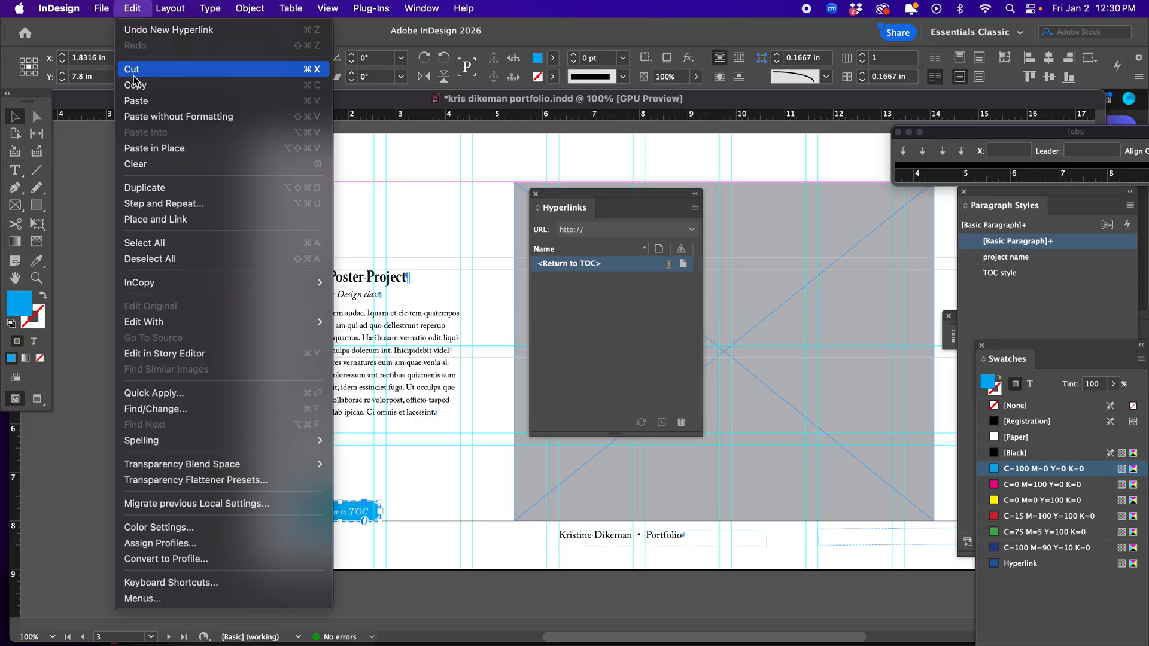
{"action": "left_click", "coordinate": [144, 87]}
{"action": "scroll", "coordinate": [417, 369], "scroll_direction": "down", "scroll_amount": 10}
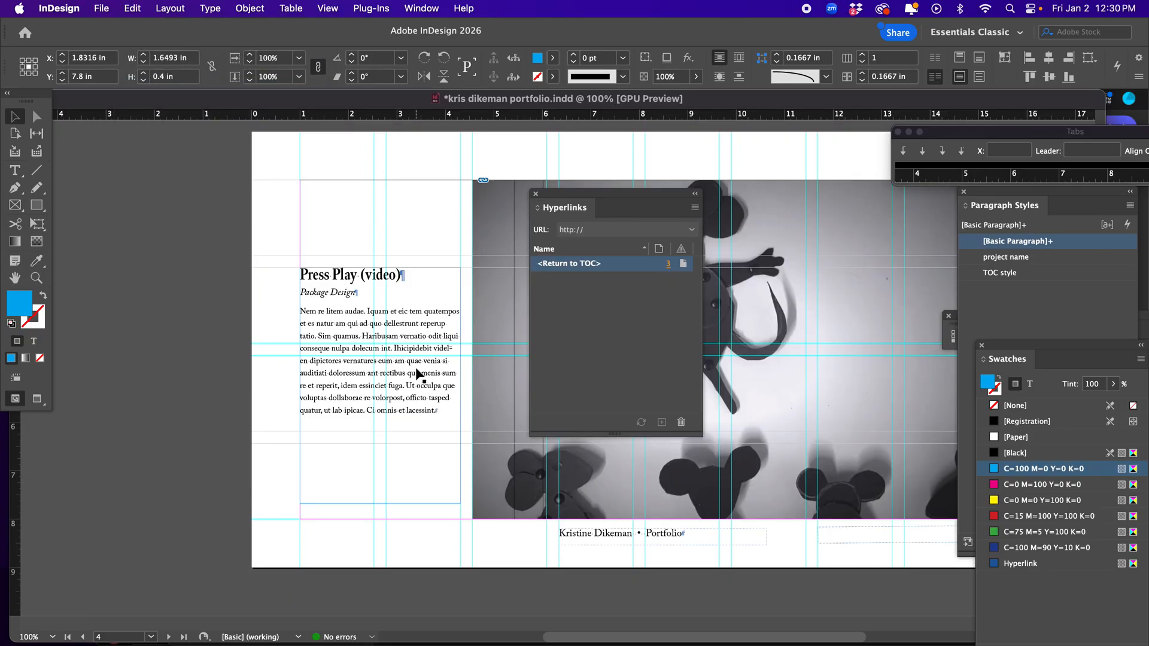
{"action": "left_click", "coordinate": [371, 536]}
{"action": "left_click", "coordinate": [132, 8]}
{"action": "left_click", "coordinate": [161, 148]}
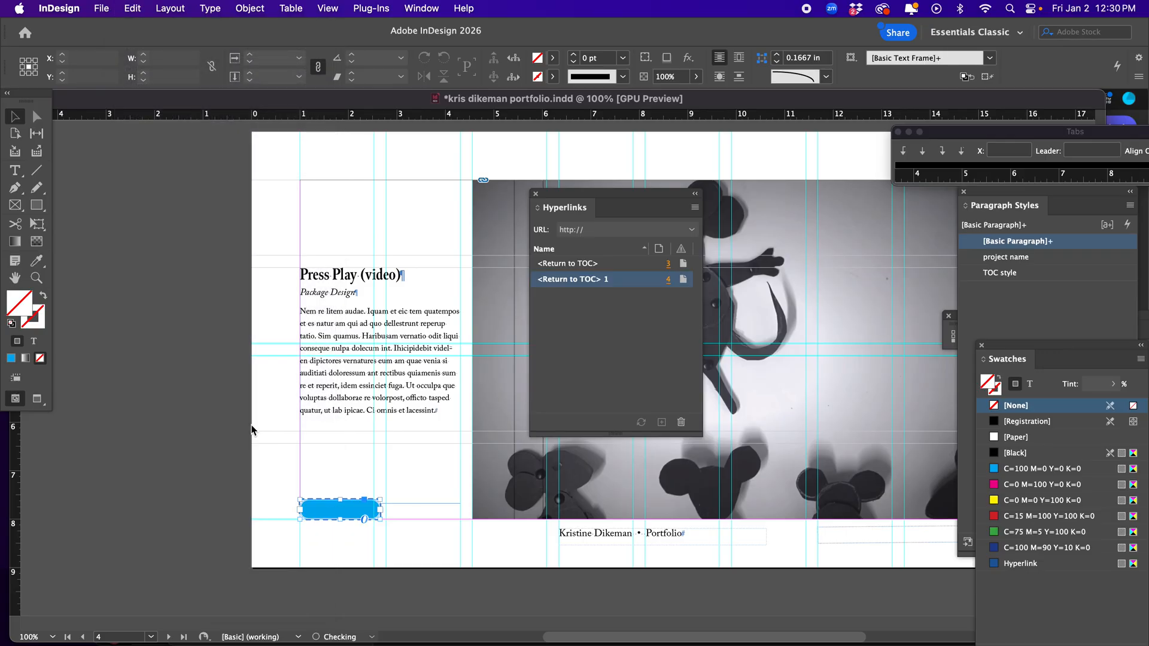
Paste the Return to TOC button in place on the Three Drop Caps page
{"action": "scroll", "coordinate": [252, 422], "scroll_direction": "down", "scroll_amount": 10}
{"action": "left_click", "coordinate": [267, 314]}
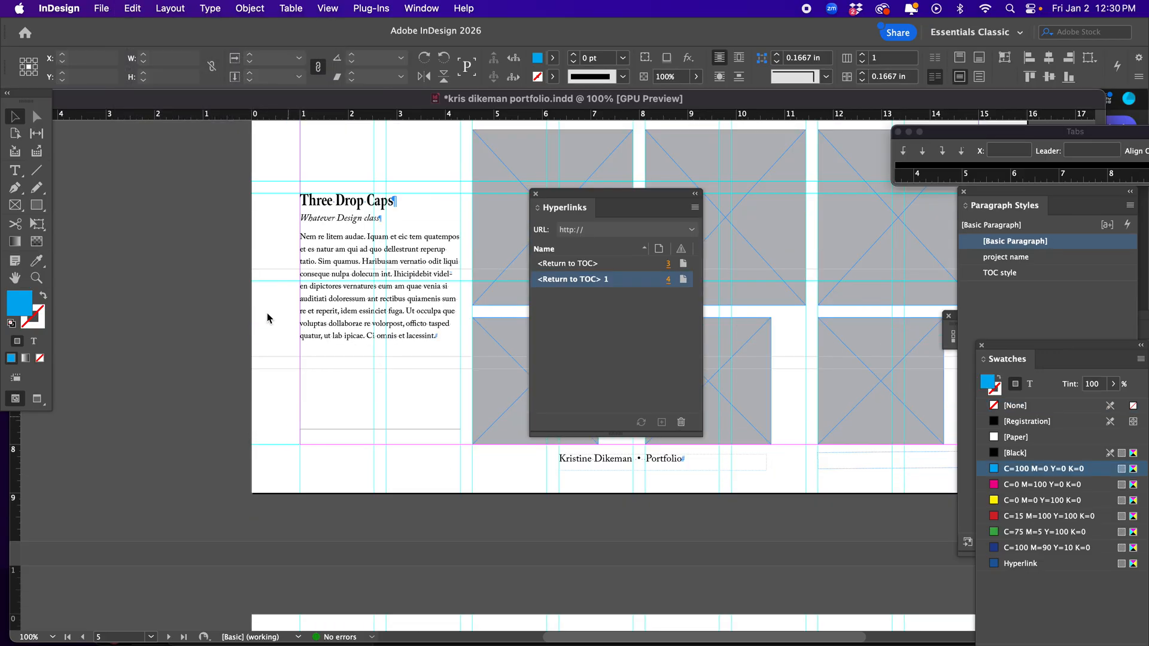
{"action": "left_click", "coordinate": [138, 6]}
{"action": "left_click", "coordinate": [147, 145]}
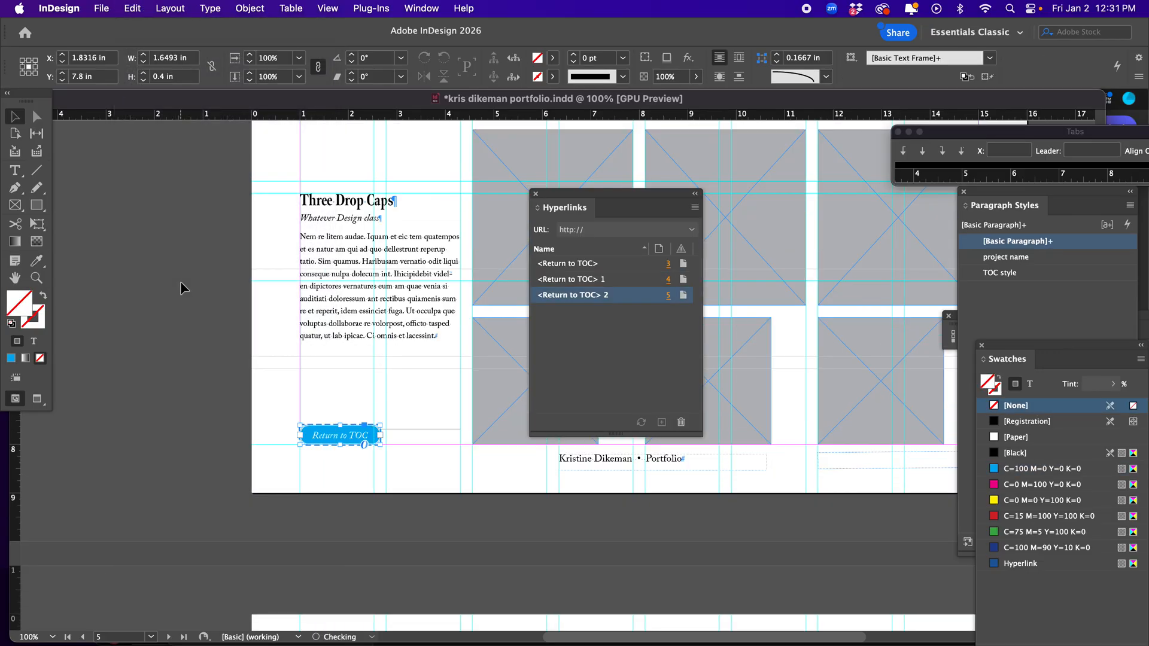
Expand the page thumbnails, go to the Contents on page 2, and move the hyperlinks list clear of the page
{"action": "left_click_drag", "start_coordinate": [987, 207], "coordinate": [1007, 433]}
{"action": "left_click", "coordinate": [1083, 332]}
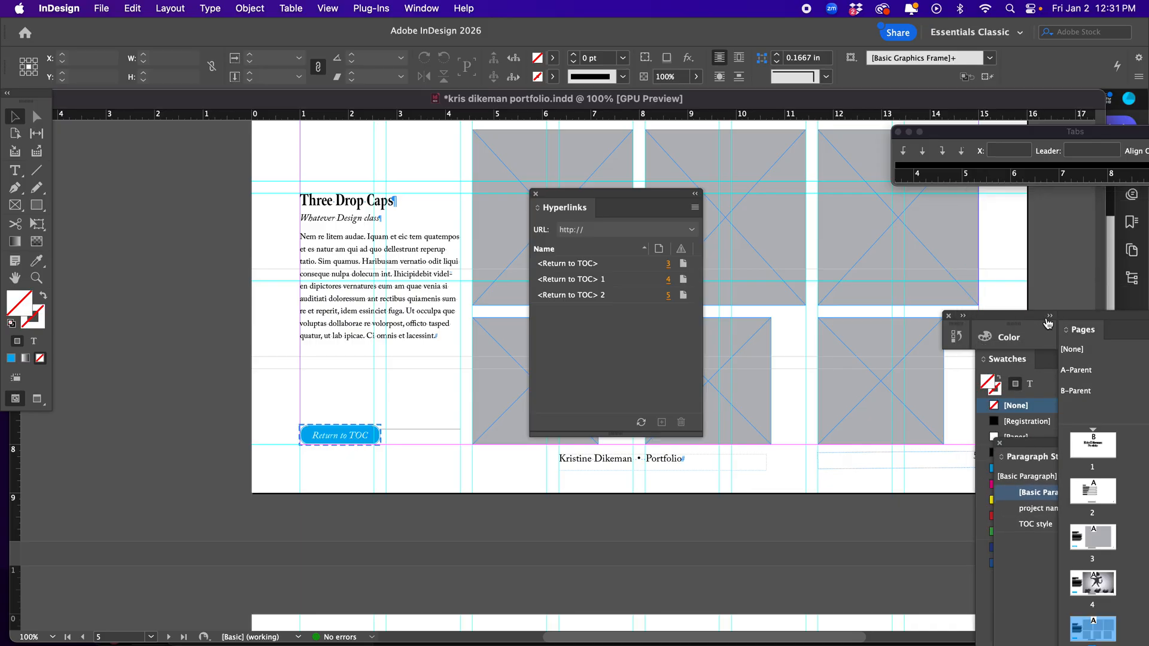
{"action": "left_click_drag", "start_coordinate": [1070, 316], "coordinate": [848, 176]}
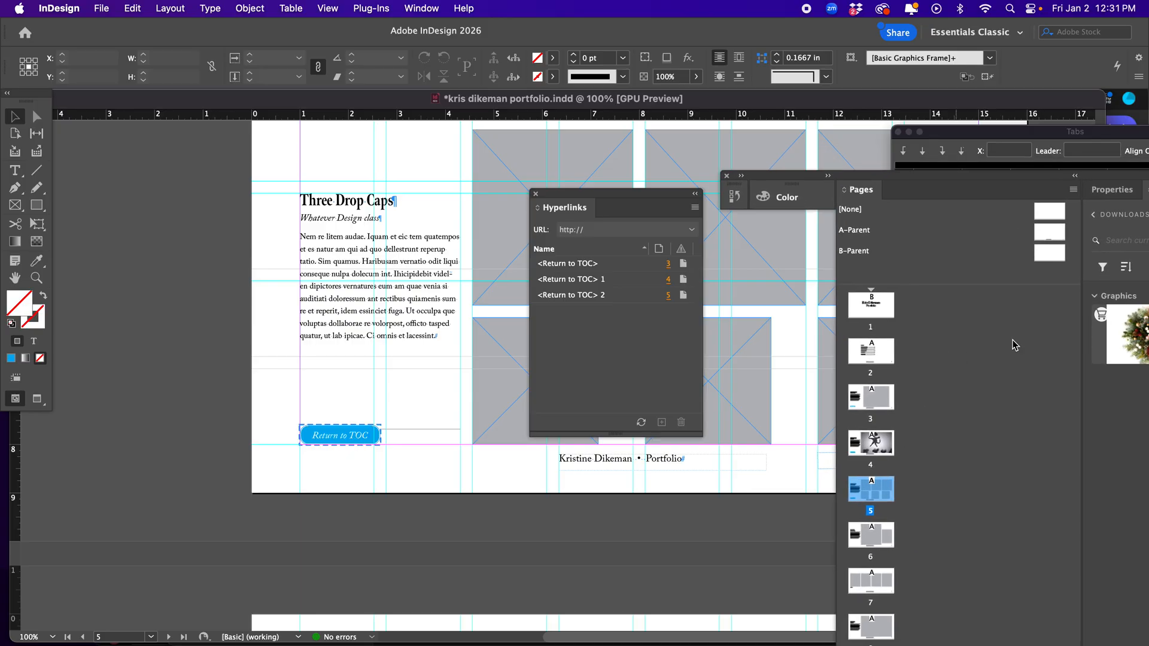
{"action": "double_click", "coordinate": [879, 357]}
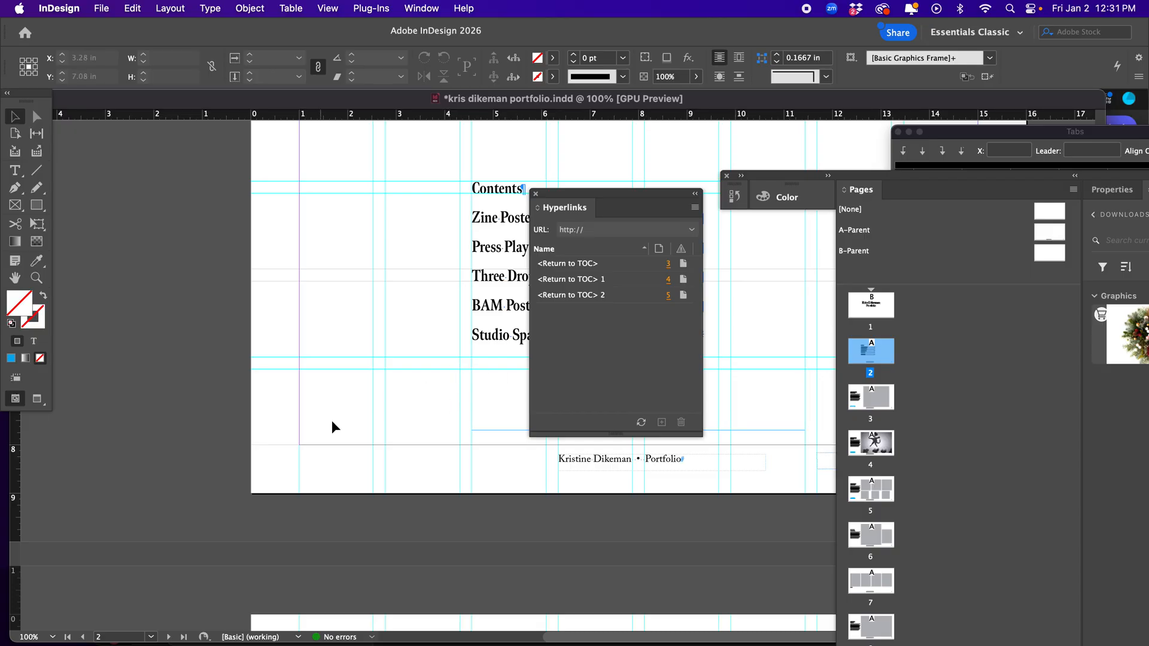
{"action": "left_click_drag", "start_coordinate": [563, 195], "coordinate": [943, 492]}
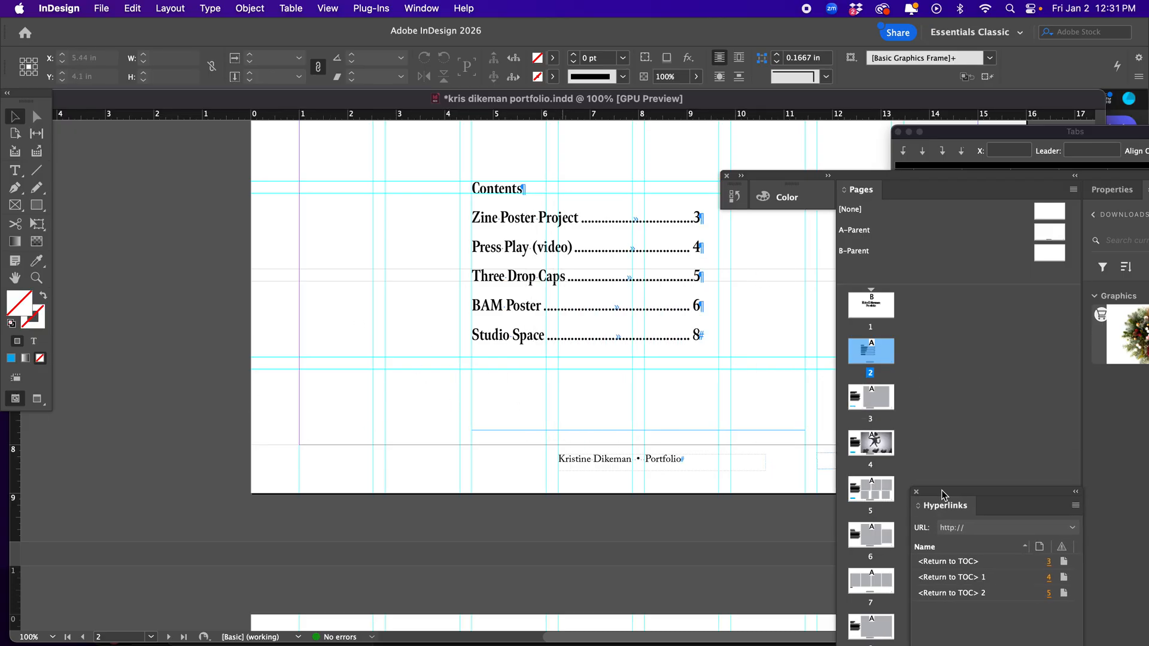
Paste the Return to TOC button in place on the BAM Poster page, page 6
{"action": "key", "text": "super+minus"}
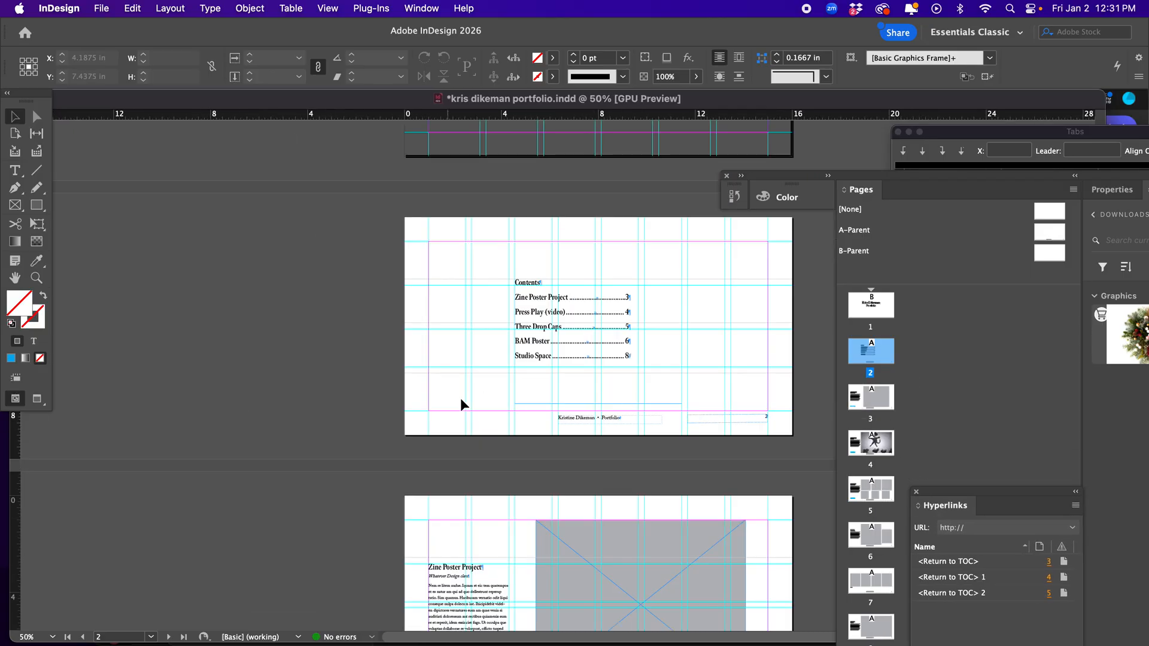
{"action": "double_click", "coordinate": [883, 410]}
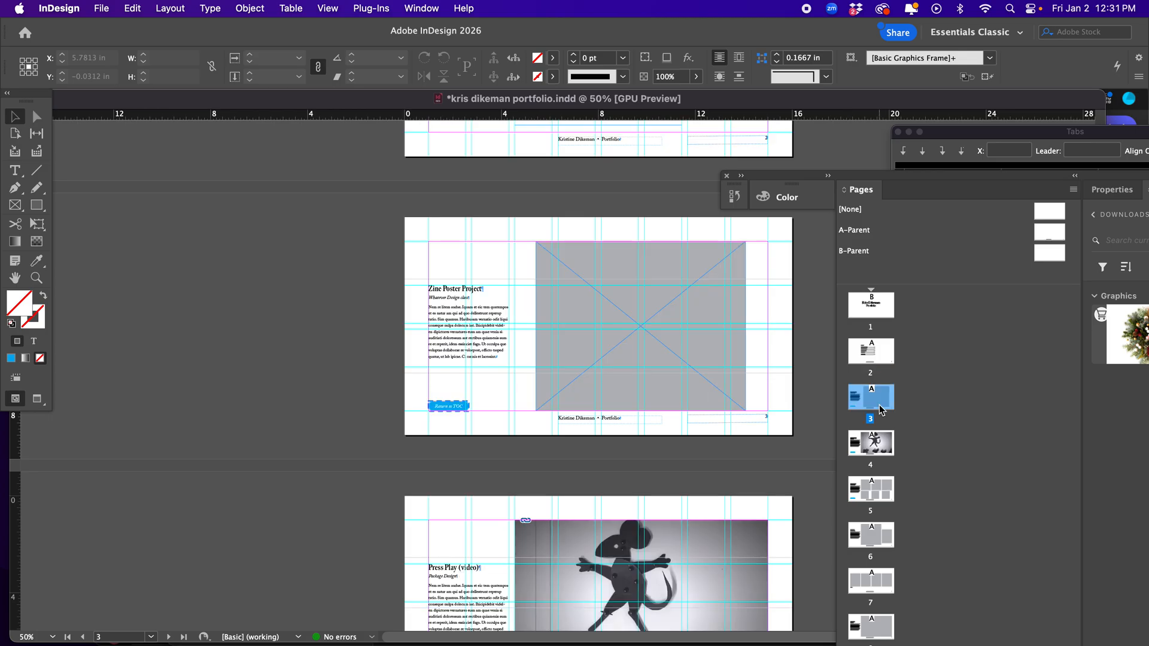
{"action": "scroll", "coordinate": [469, 432], "scroll_direction": "down", "scroll_amount": 12}
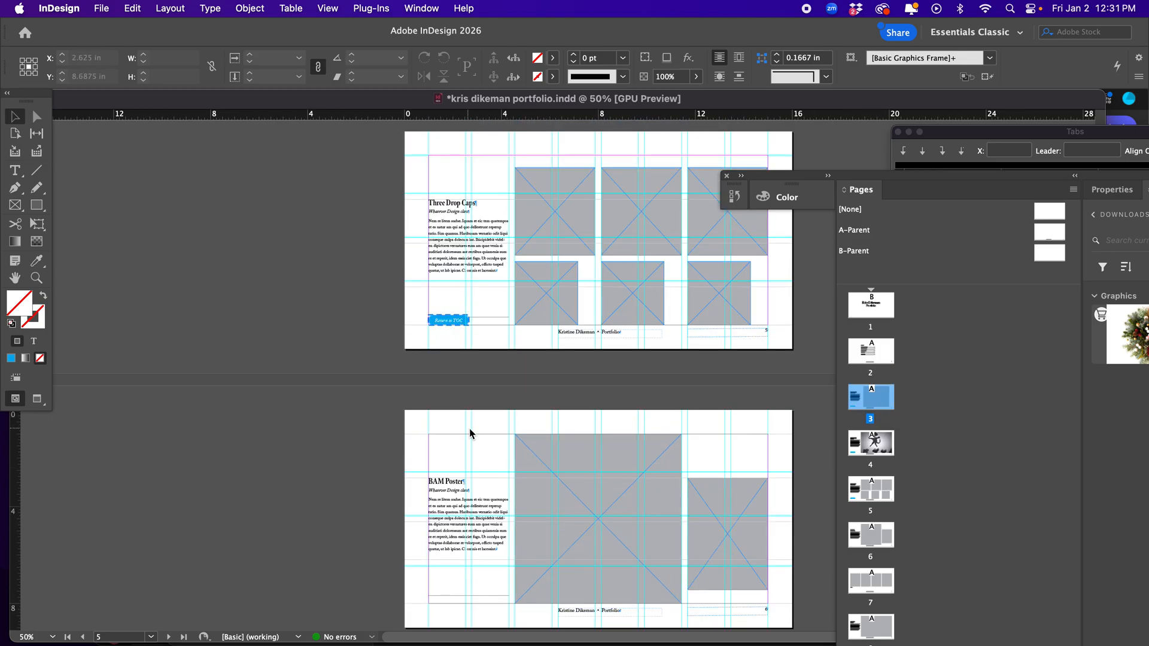
{"action": "left_click", "coordinate": [133, 7]}
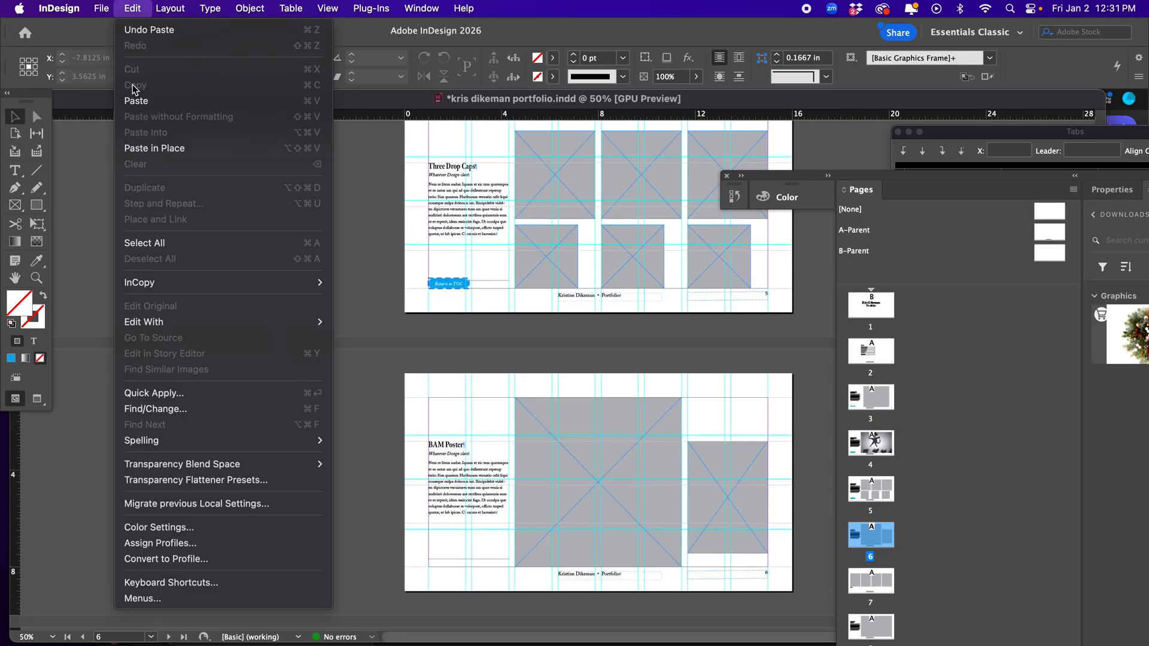
{"action": "left_click", "coordinate": [180, 148]}
Paste the Return to TOC button in place on the sketches page, page 7
{"action": "scroll", "coordinate": [311, 424], "scroll_direction": "down", "scroll_amount": 4}
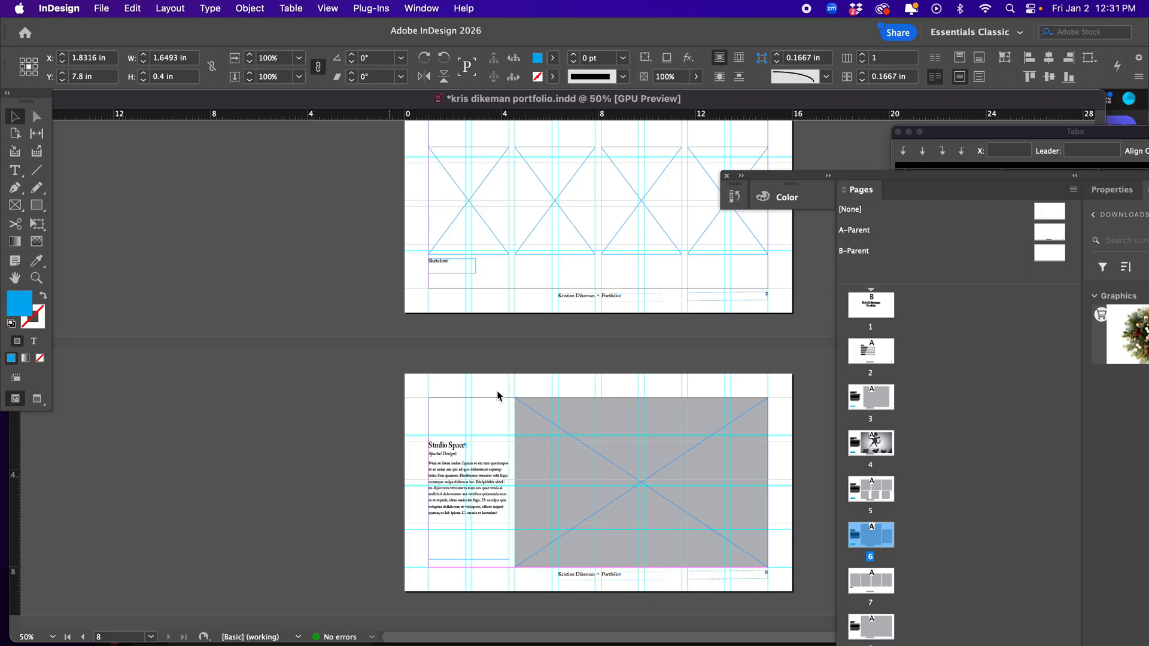
{"action": "left_click", "coordinate": [494, 313]}
{"action": "left_click", "coordinate": [133, 8]}
{"action": "left_click", "coordinate": [179, 149]}
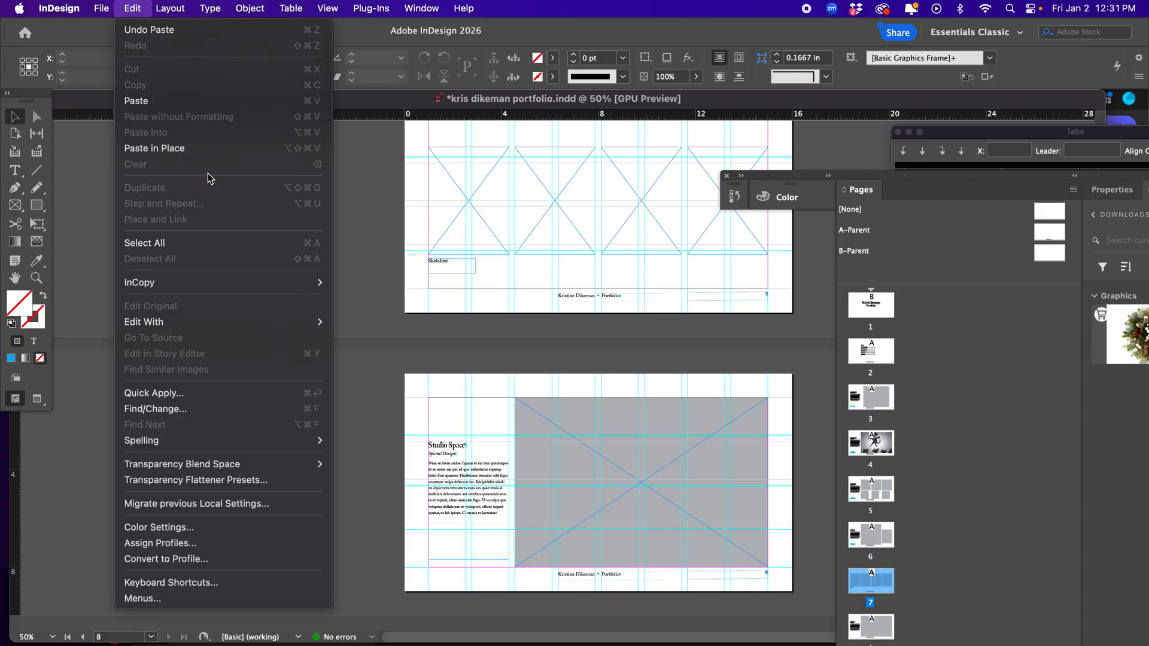
Paste the Return to TOC button in place on the Studio Space page, page 8, and deselect it
{"action": "left_click", "coordinate": [362, 487]}
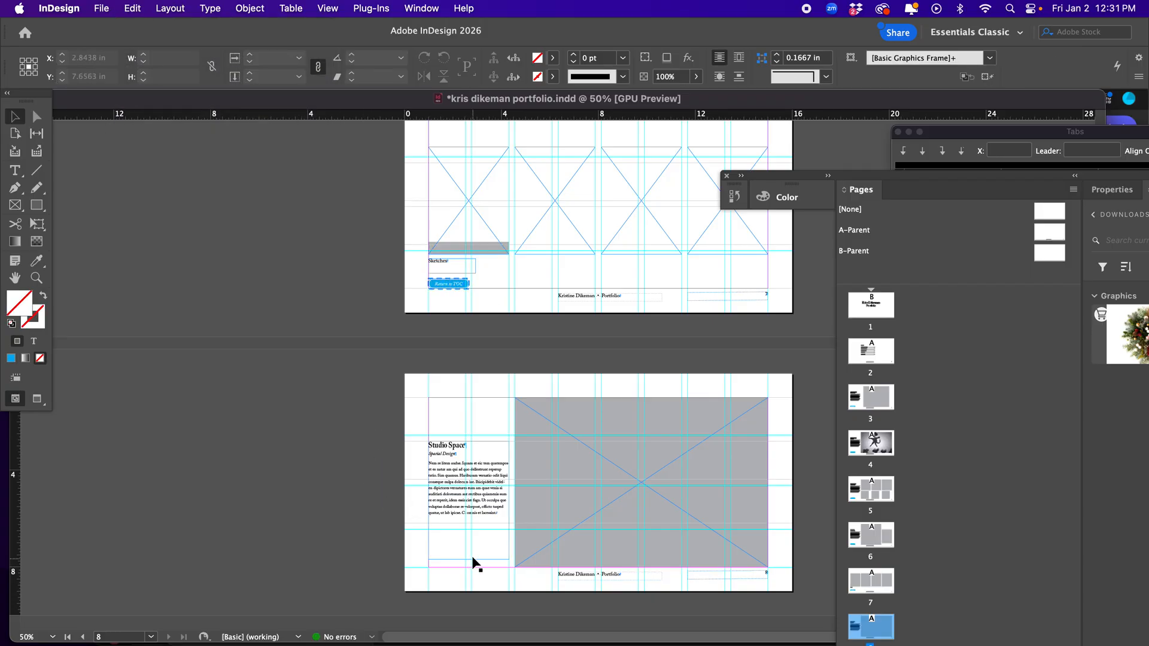
{"action": "scroll", "coordinate": [459, 555], "scroll_direction": "down", "scroll_amount": 1}
{"action": "left_click", "coordinate": [133, 8]}
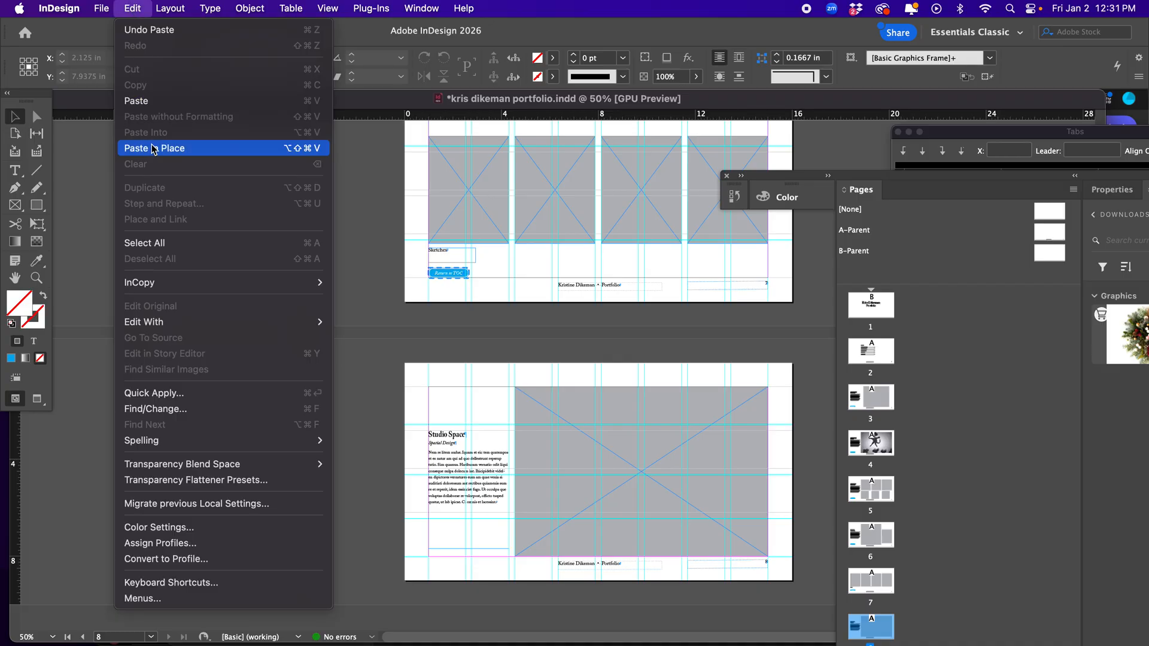
{"action": "left_click", "coordinate": [173, 149]}
{"action": "left_click", "coordinate": [312, 217]}
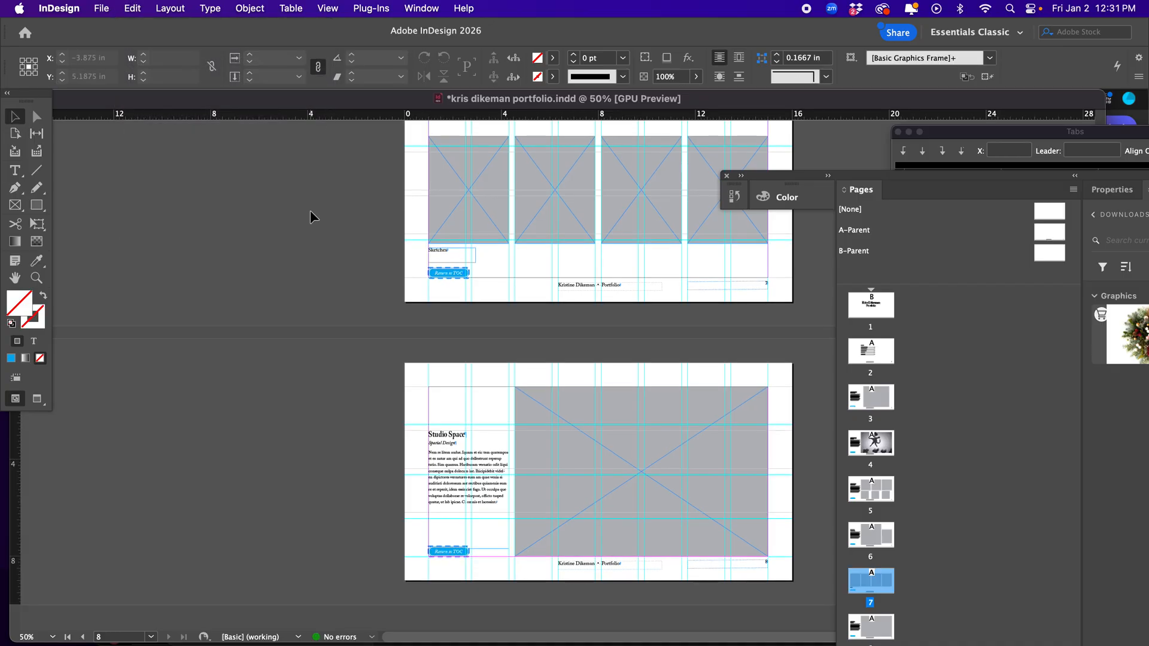
Begin a PDF export with the [Smallest File Size] preset, replacing the existing portfolio PDF on the Desktop
{"action": "left_click", "coordinate": [102, 8]}
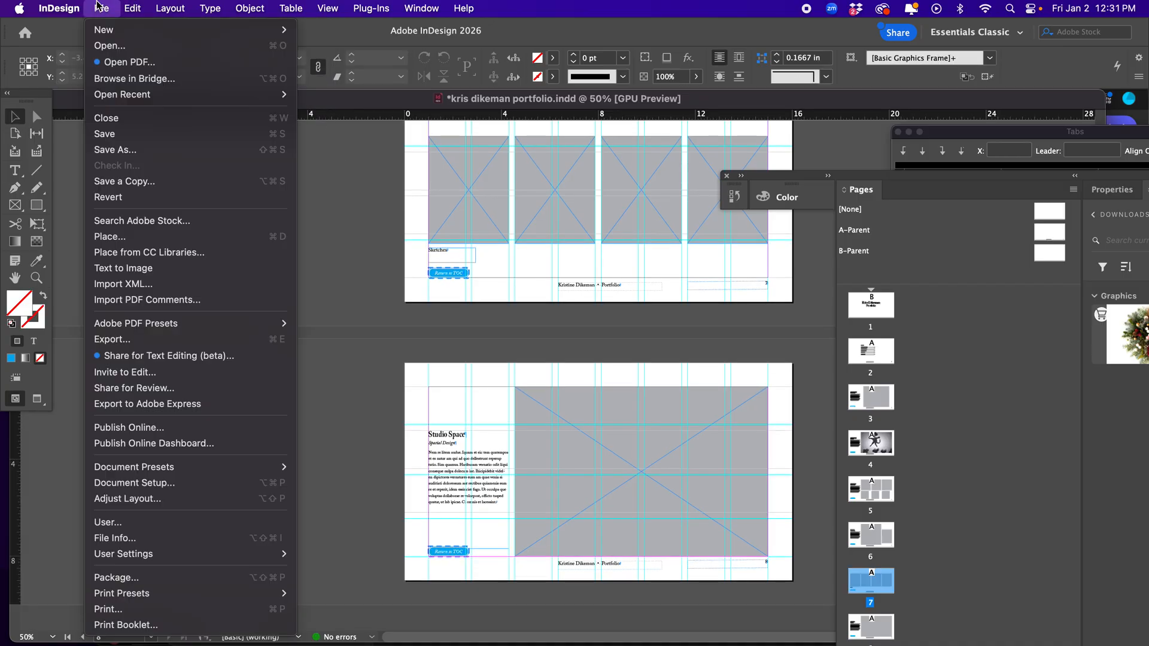
{"action": "mouse_move", "coordinate": [154, 322]}
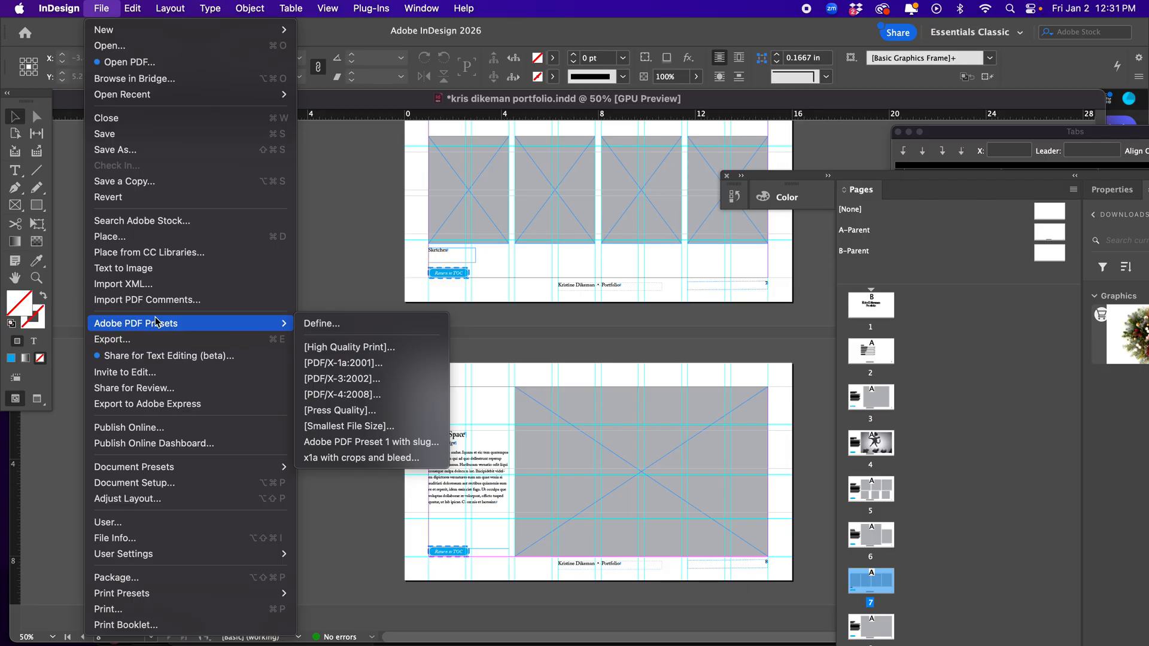
{"action": "left_click", "coordinate": [362, 426]}
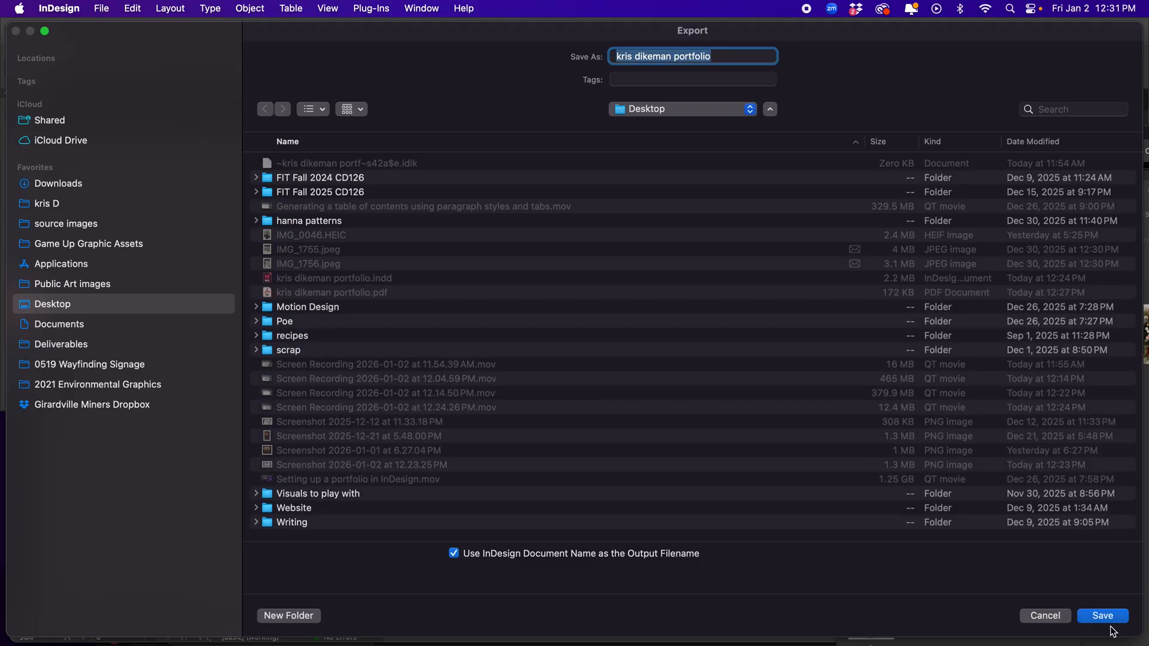
{"action": "left_click", "coordinate": [1107, 621]}
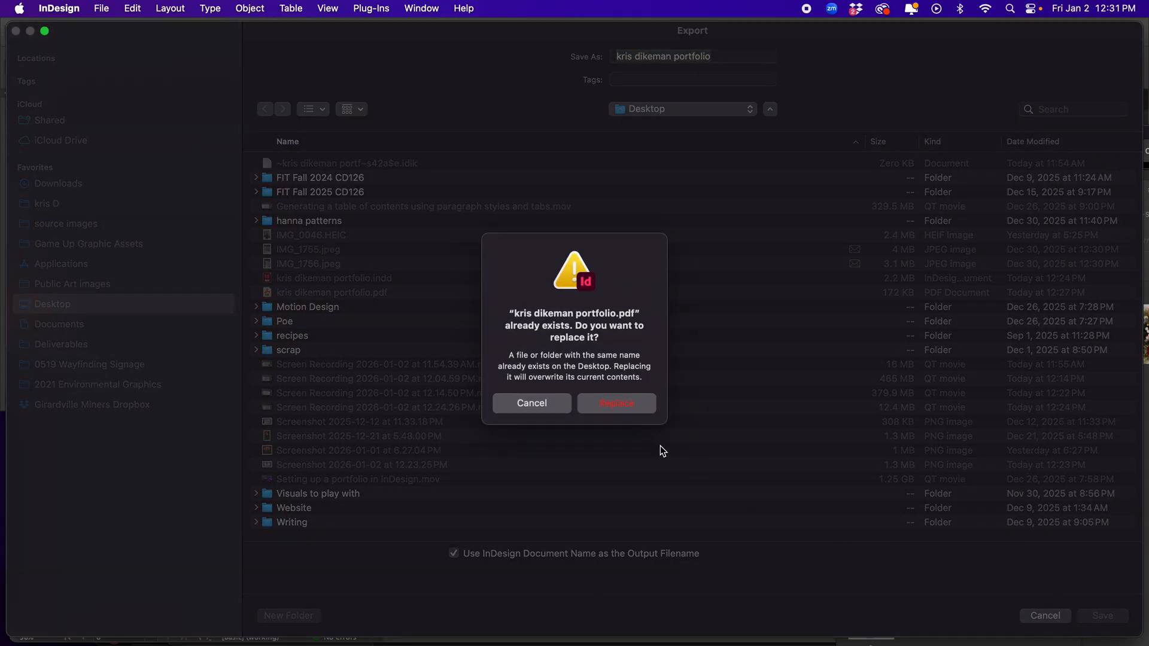
{"action": "left_click", "coordinate": [615, 405]}
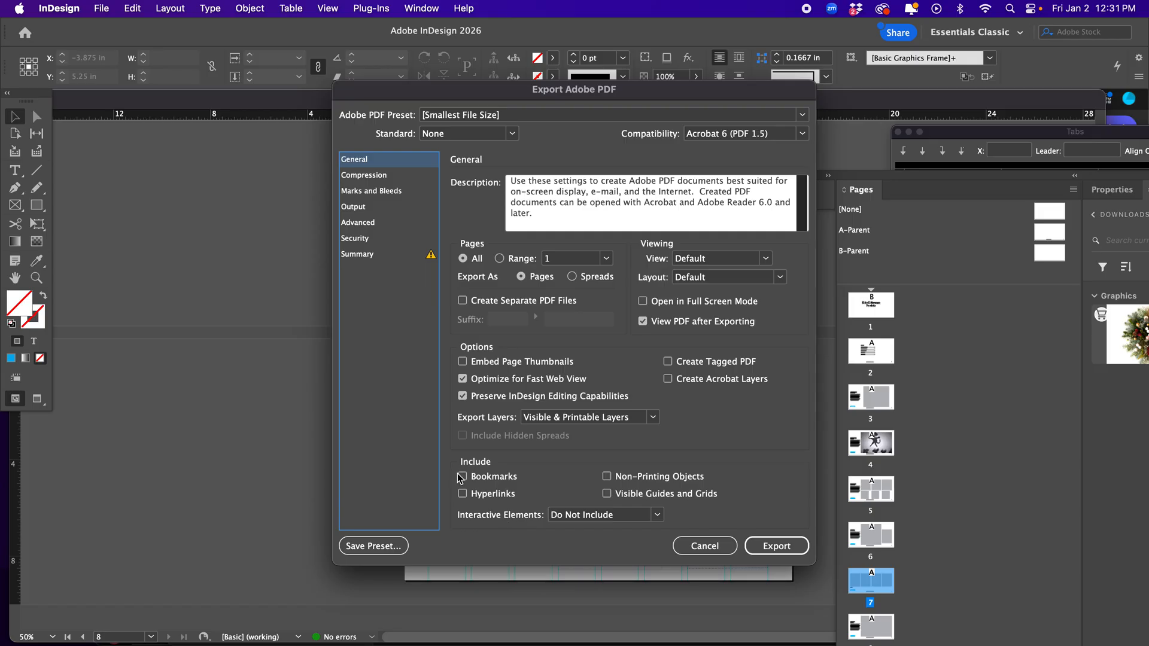
Export the PDF with bookmarks and hyperlinks included, close it in Acrobat, and return to the InDesign document
{"action": "left_click", "coordinate": [461, 477]}
{"action": "left_click", "coordinate": [462, 494]}
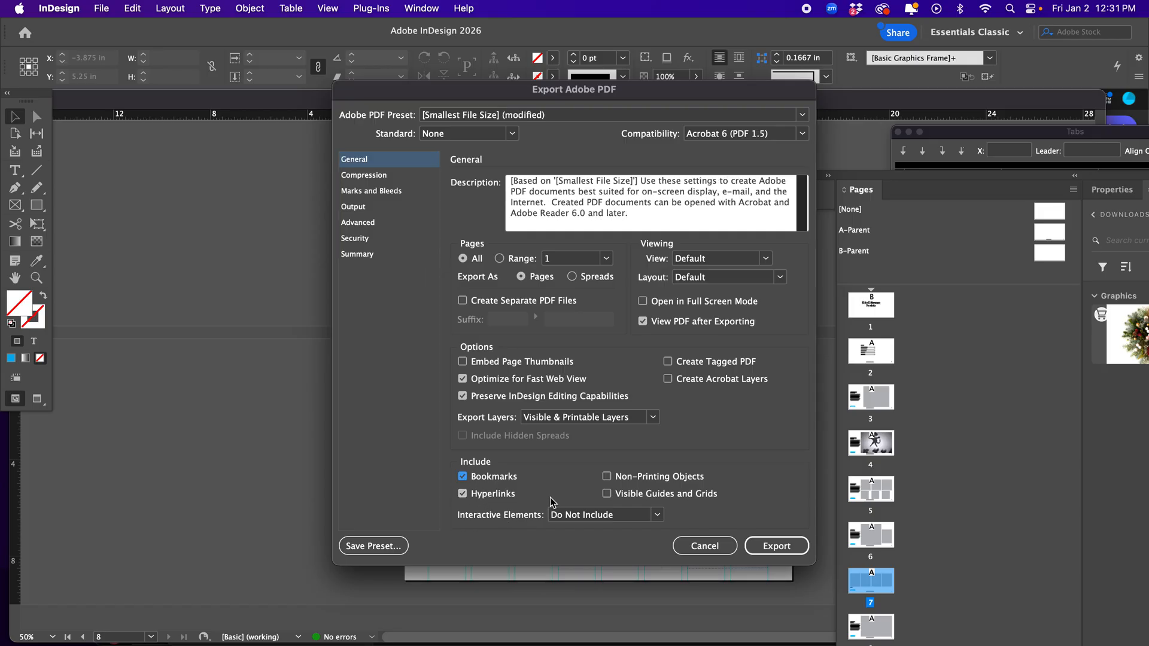
{"action": "left_click", "coordinate": [781, 546]}
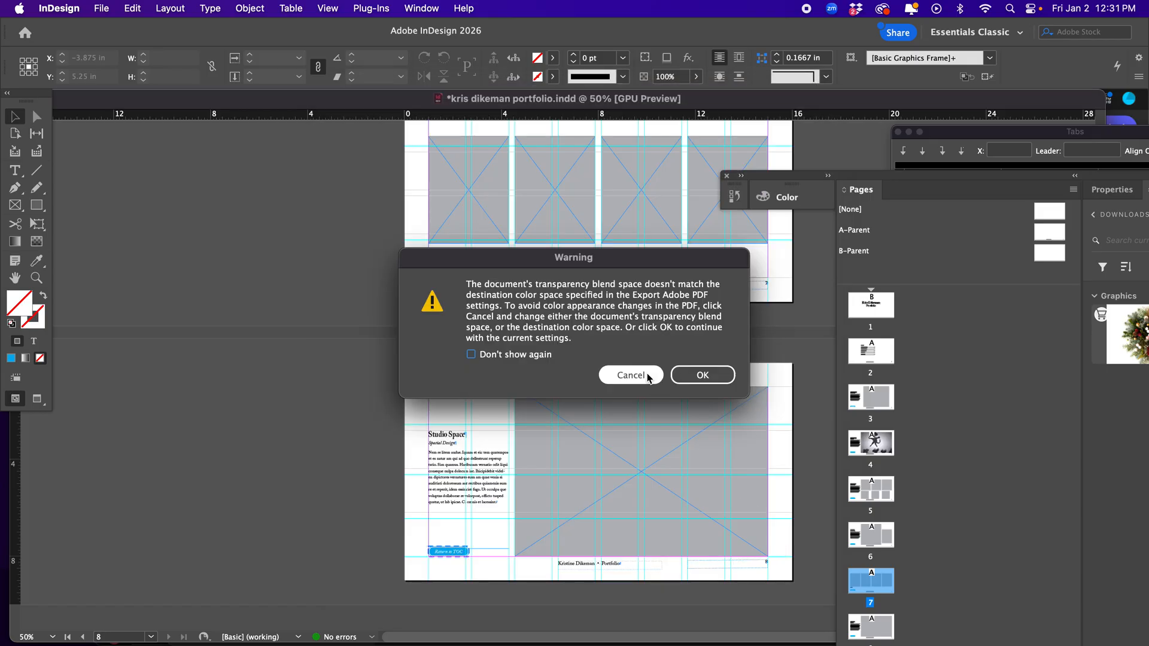
{"action": "left_click", "coordinate": [699, 372]}
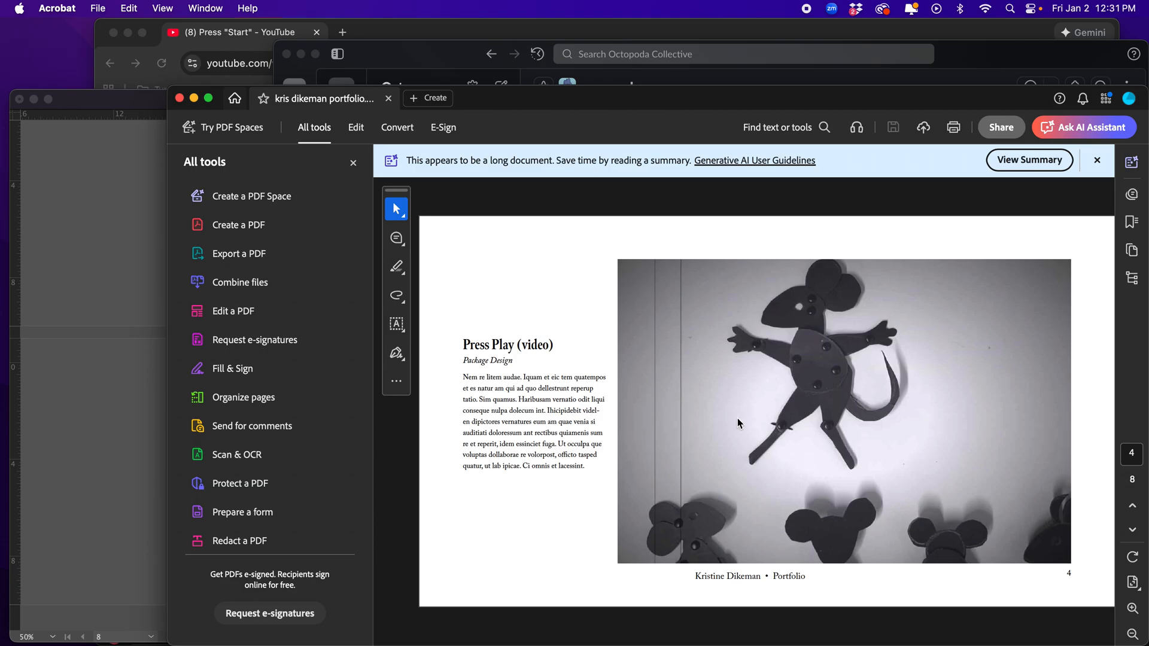
{"action": "left_click", "coordinate": [179, 97]}
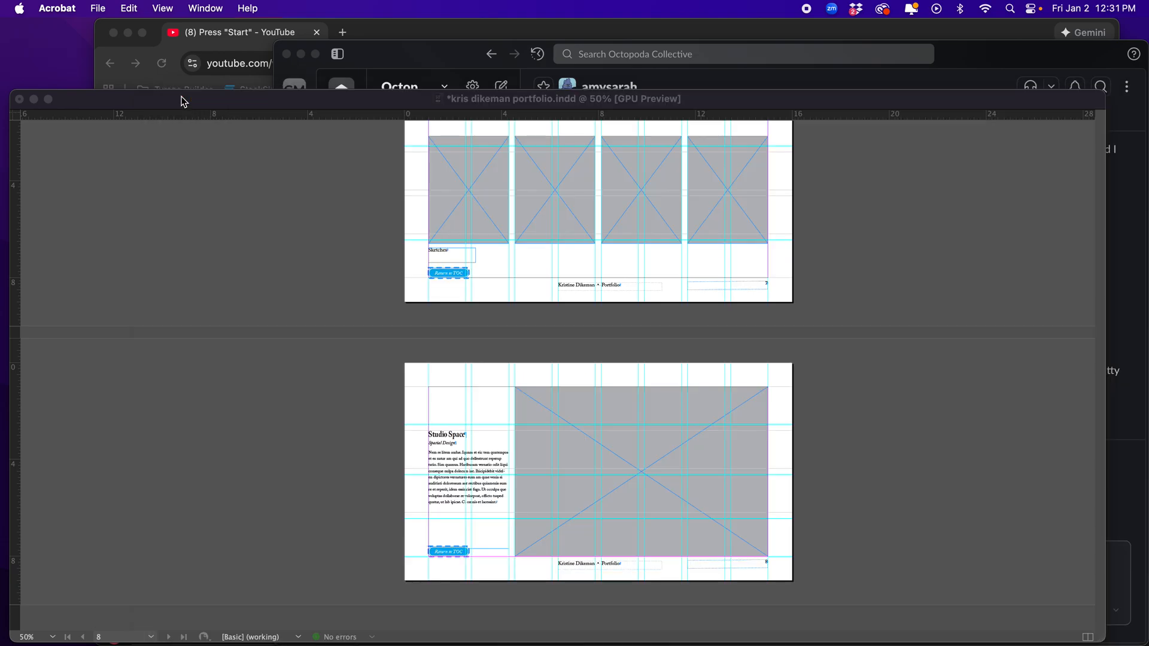
{"action": "left_click", "coordinate": [235, 202]}
{"action": "left_click", "coordinate": [515, 108], "text": "super"}
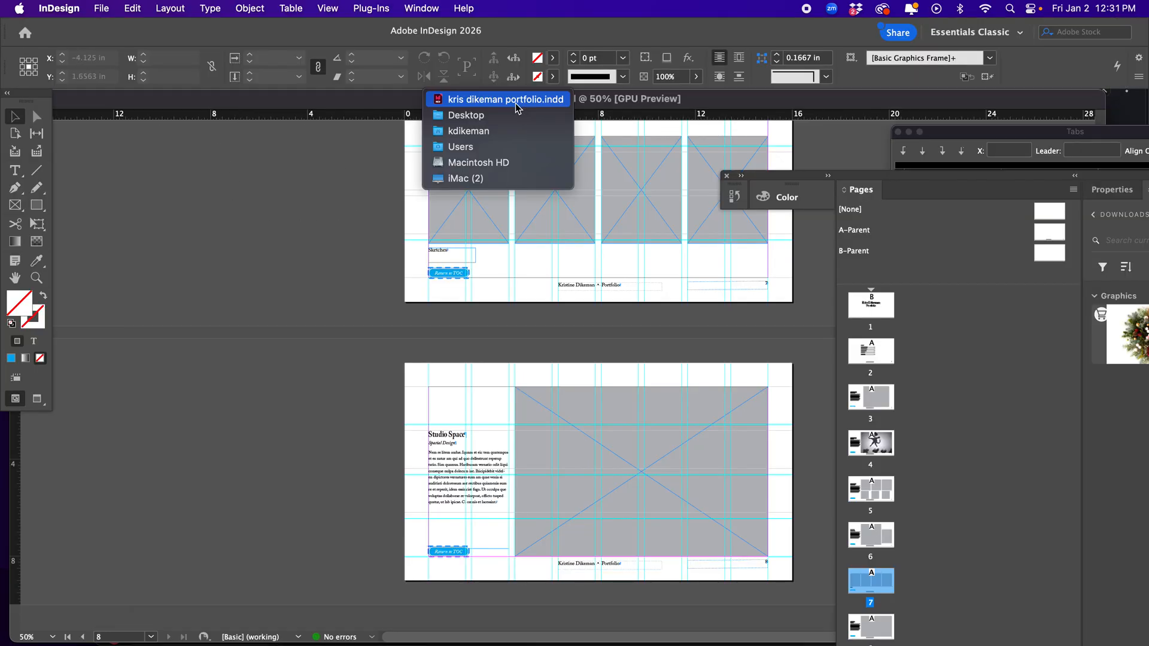
Start the portfolio's PDF export again with the [Smallest File Size] preset, overwriting the same Desktop file
{"action": "left_click", "coordinate": [101, 9]}
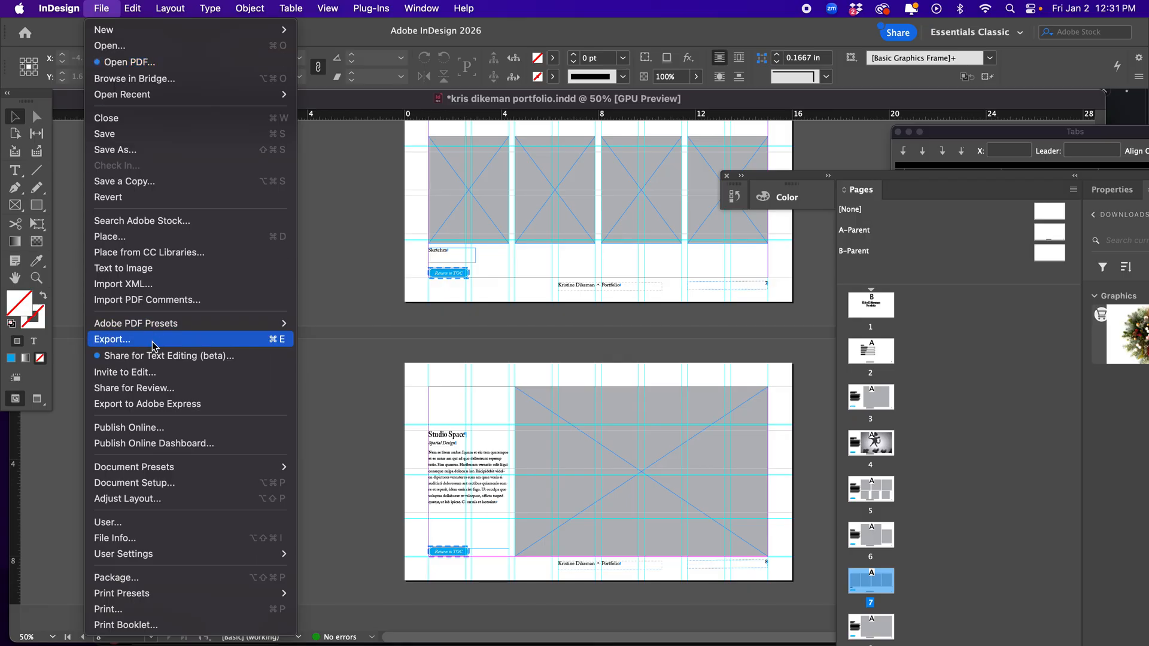
{"action": "mouse_move", "coordinate": [155, 327]}
{"action": "left_click", "coordinate": [366, 432]}
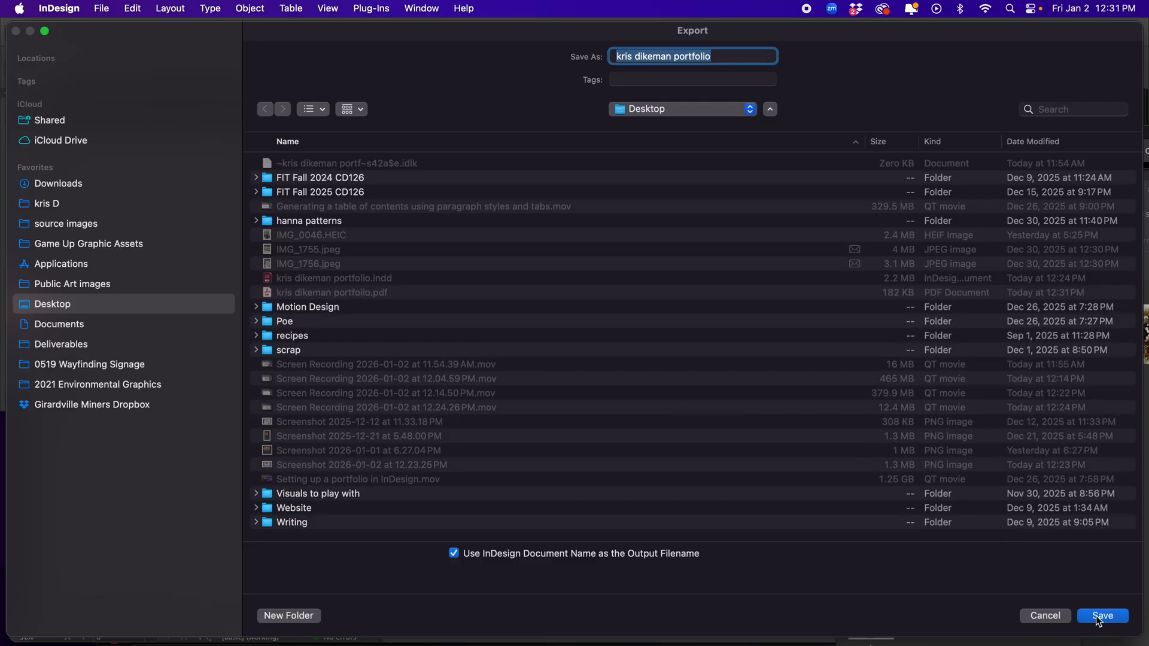
{"action": "left_click", "coordinate": [1099, 618]}
{"action": "left_click", "coordinate": [616, 402]}
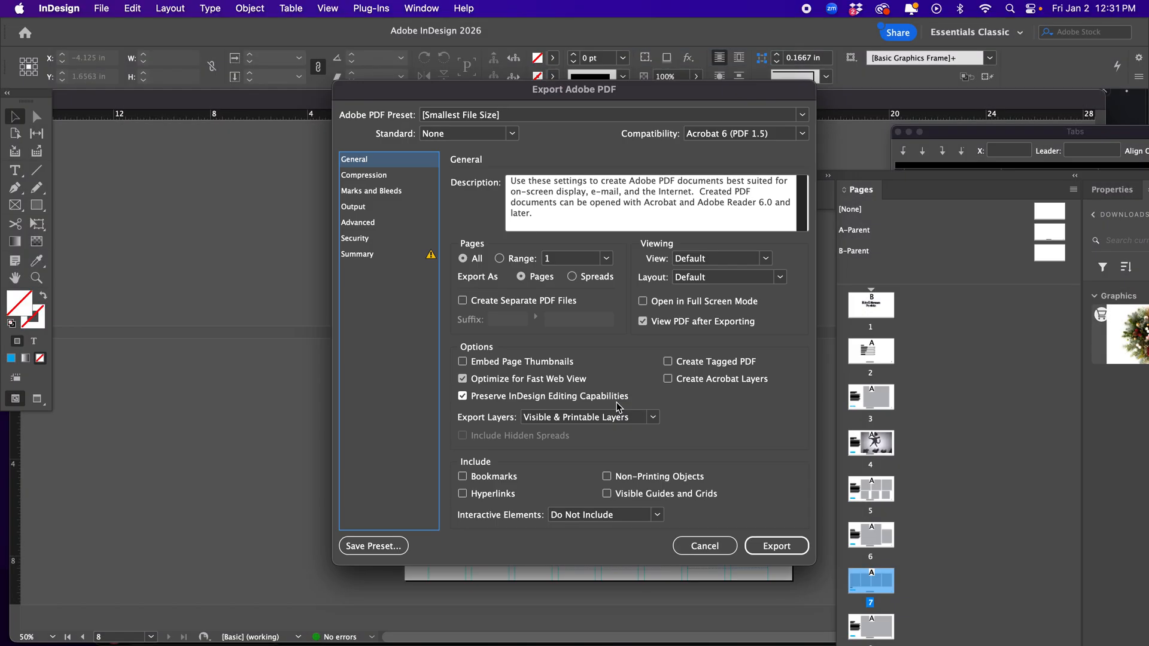
Include bookmarks and hyperlinks in the PDF and export it with the current color settings
{"action": "left_click", "coordinate": [480, 481]}
{"action": "left_click", "coordinate": [472, 495]}
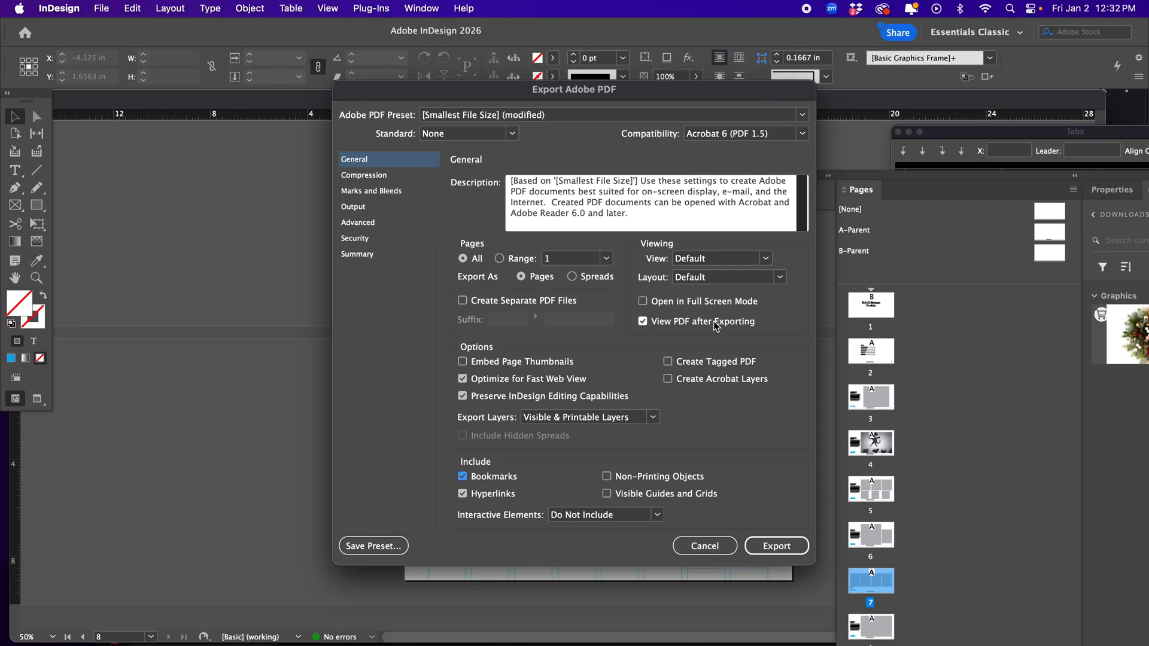
{"action": "left_click", "coordinate": [773, 540]}
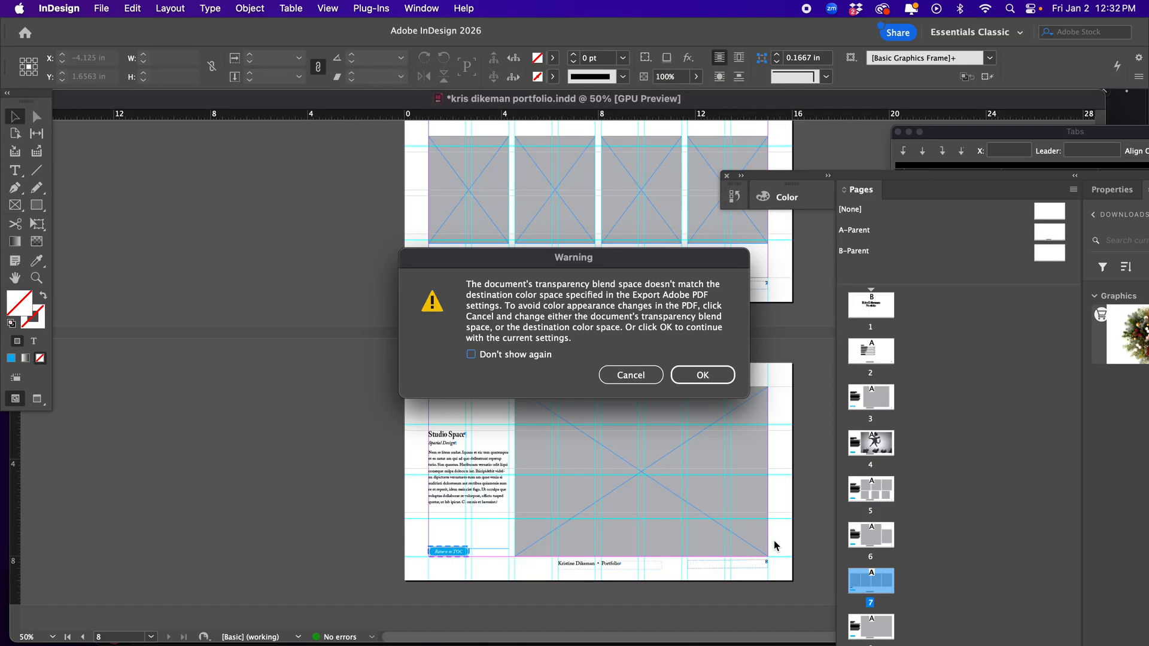
{"action": "left_click", "coordinate": [704, 377]}
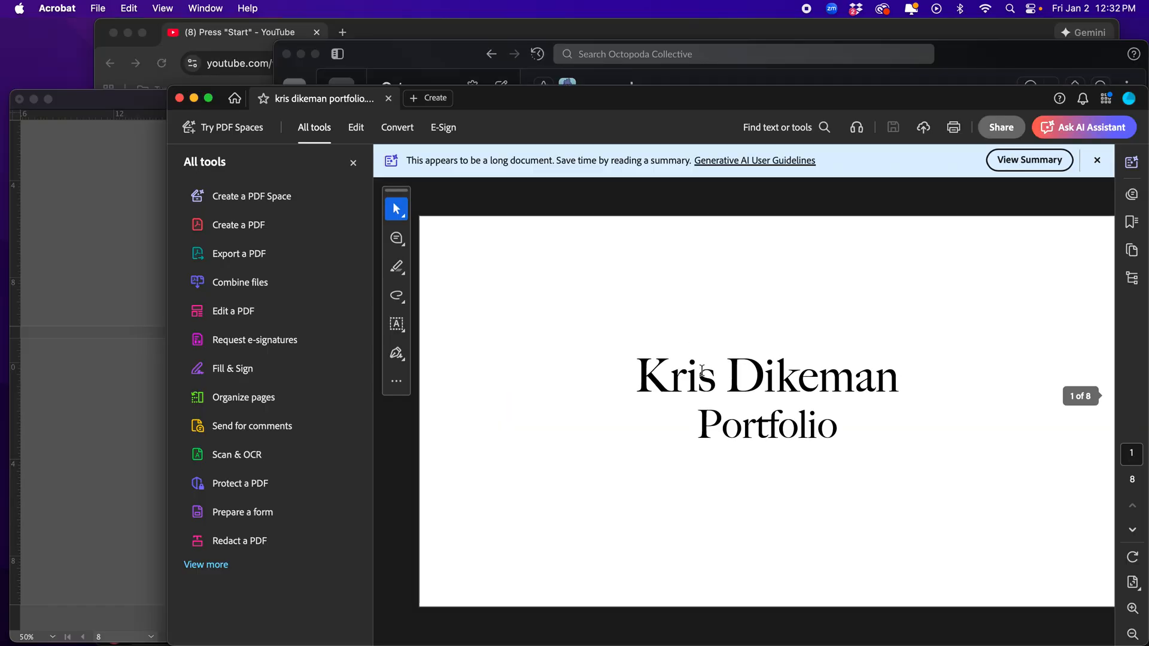
Test the Return to TOC button on the PDF's Zine Poster Project page, close the PDF, and return to InDesign
{"action": "left_click", "coordinate": [1133, 533]}
{"action": "left_click", "coordinate": [1133, 533]}
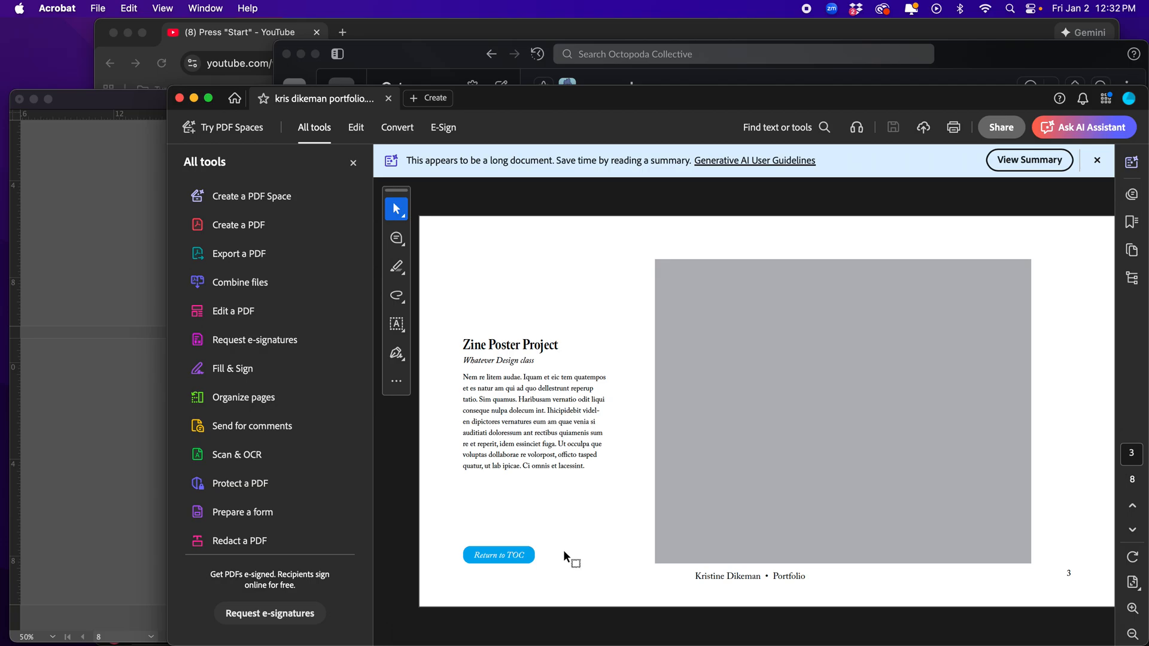
{"action": "left_click", "coordinate": [499, 555]}
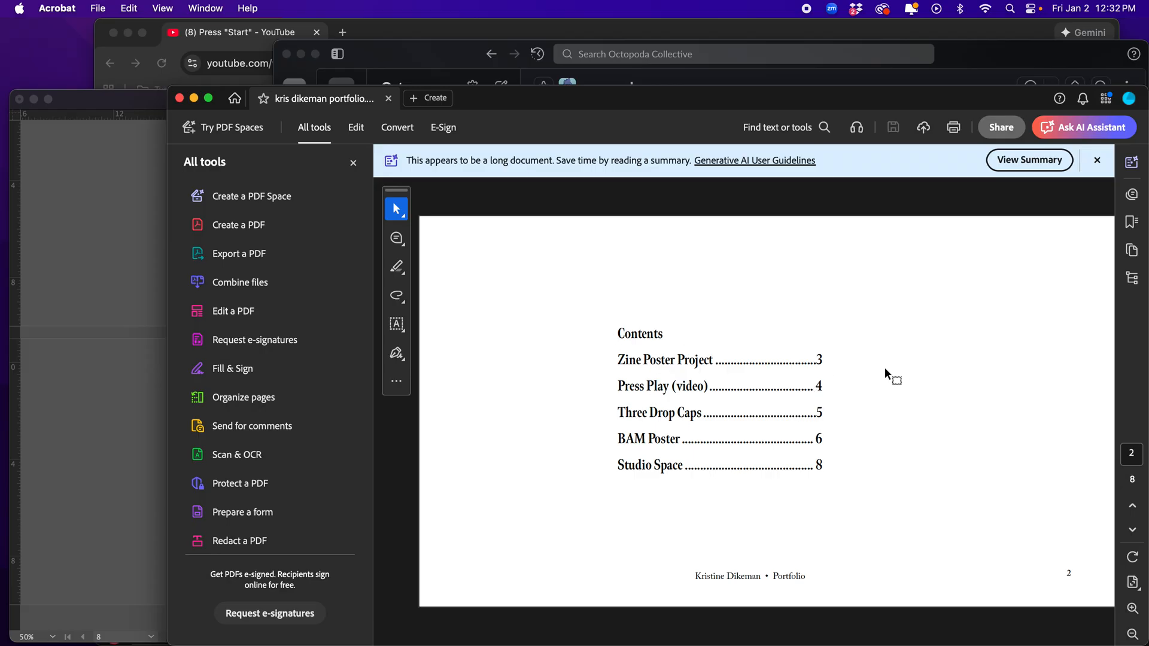
{"action": "left_click", "coordinate": [180, 98]}
{"action": "left_click", "coordinate": [279, 279]}
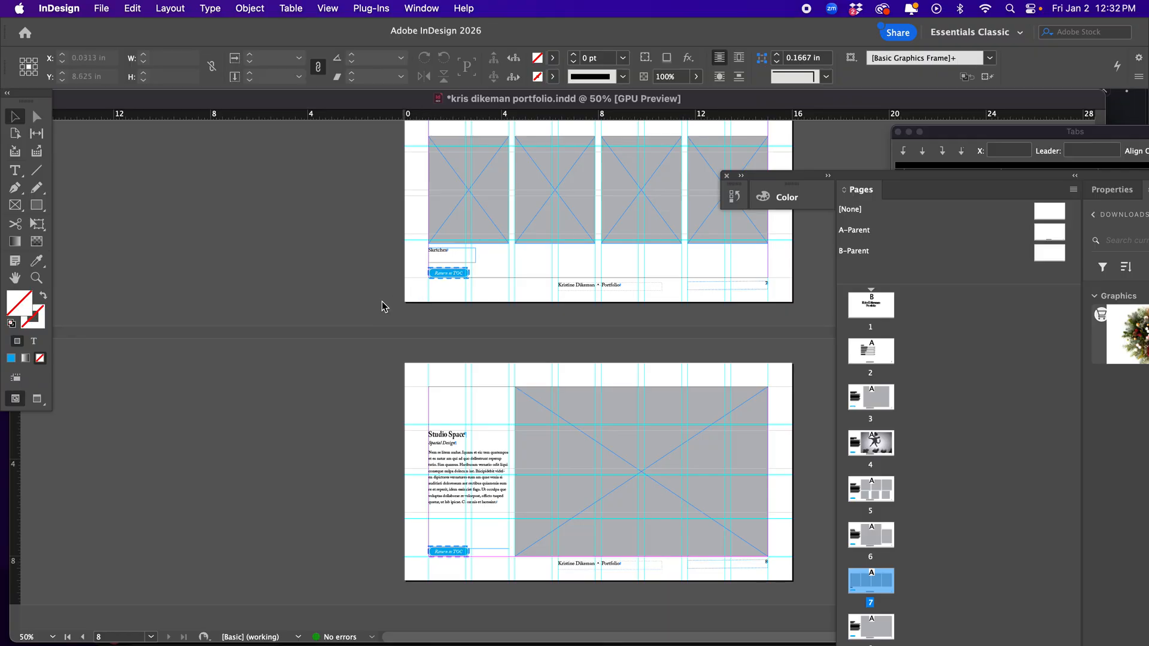
Add "(click on any project to view)" after the Contents heading on page 2
{"action": "scroll", "coordinate": [381, 301], "scroll_direction": "up", "scroll_amount": 15}
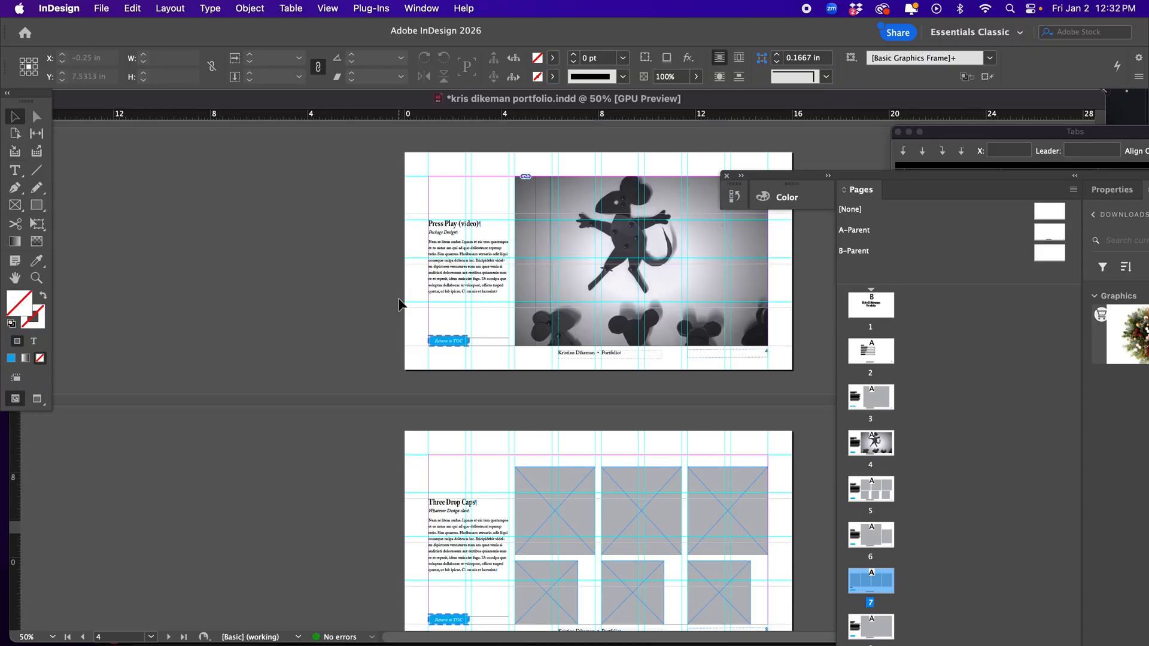
{"action": "scroll", "coordinate": [398, 304], "scroll_direction": "up", "scroll_amount": 8}
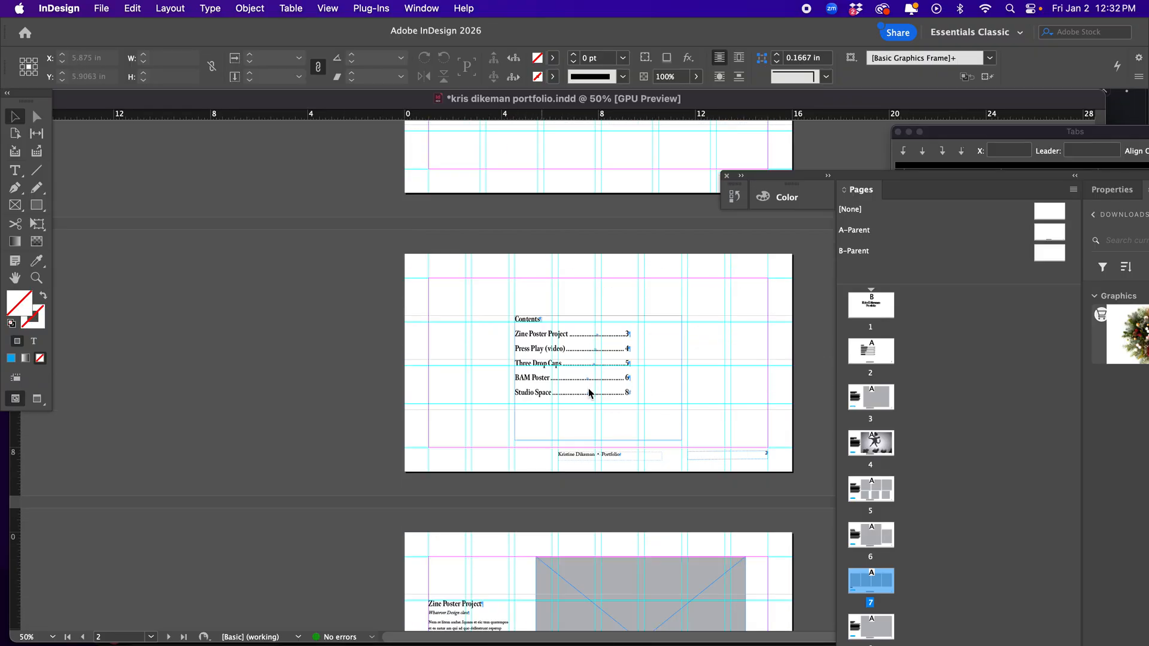
{"action": "left_click", "coordinate": [37, 278]}
{"action": "left_click", "coordinate": [598, 360]}
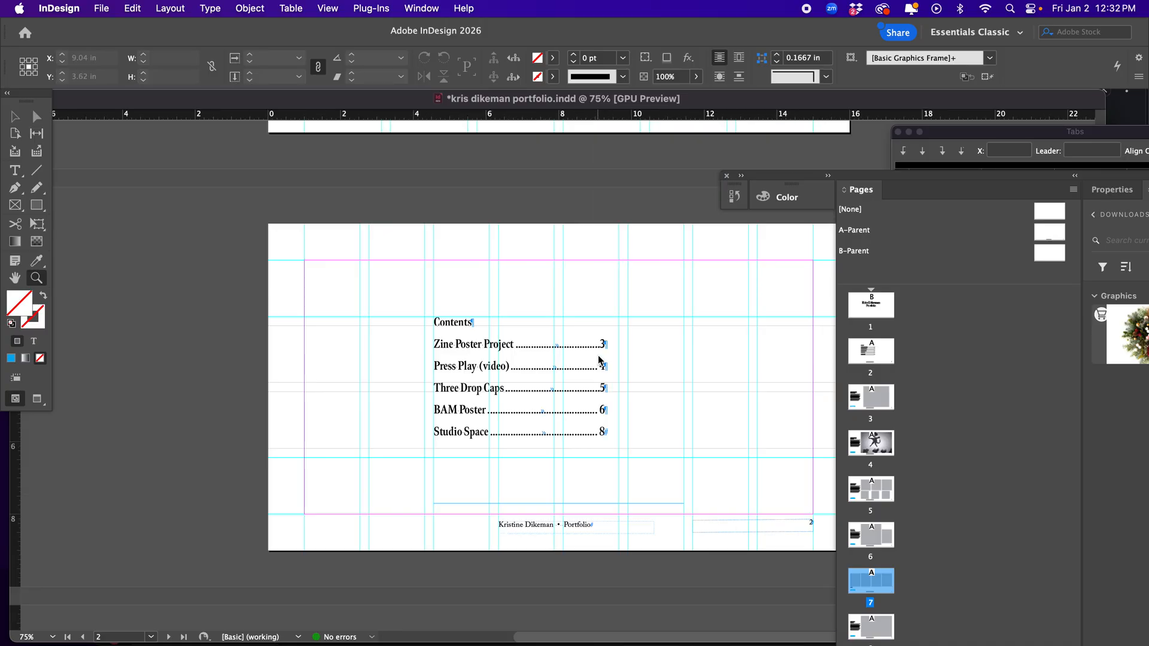
{"action": "left_click", "coordinate": [534, 390]}
{"action": "left_click", "coordinate": [18, 172]}
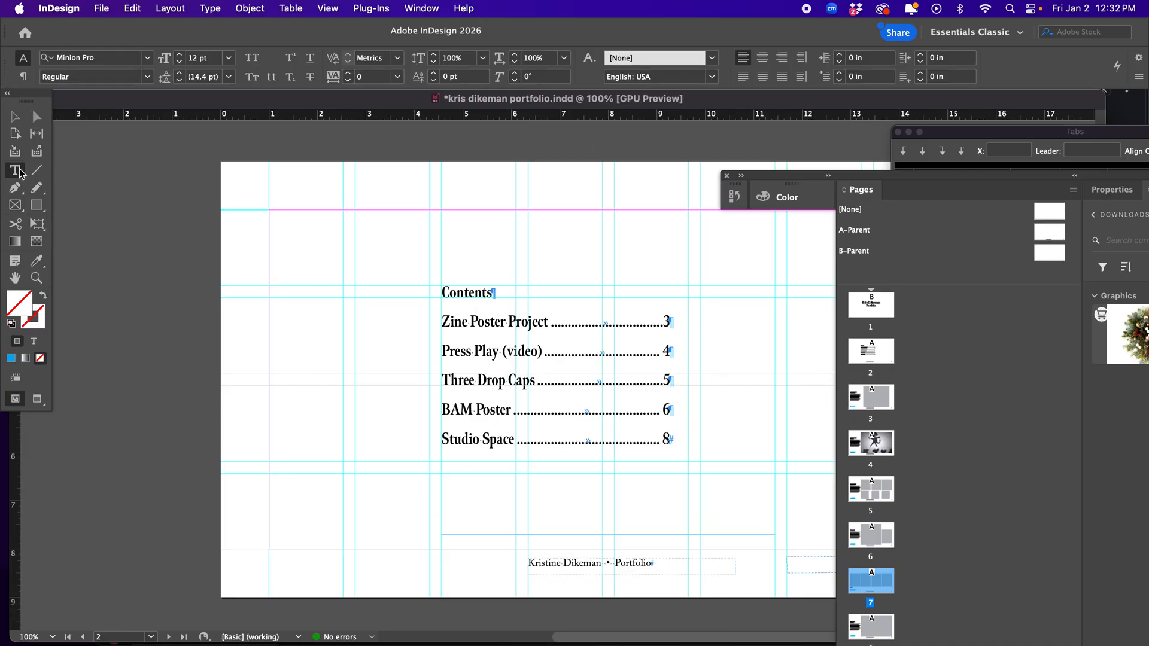
{"action": "left_click", "coordinate": [495, 292]}
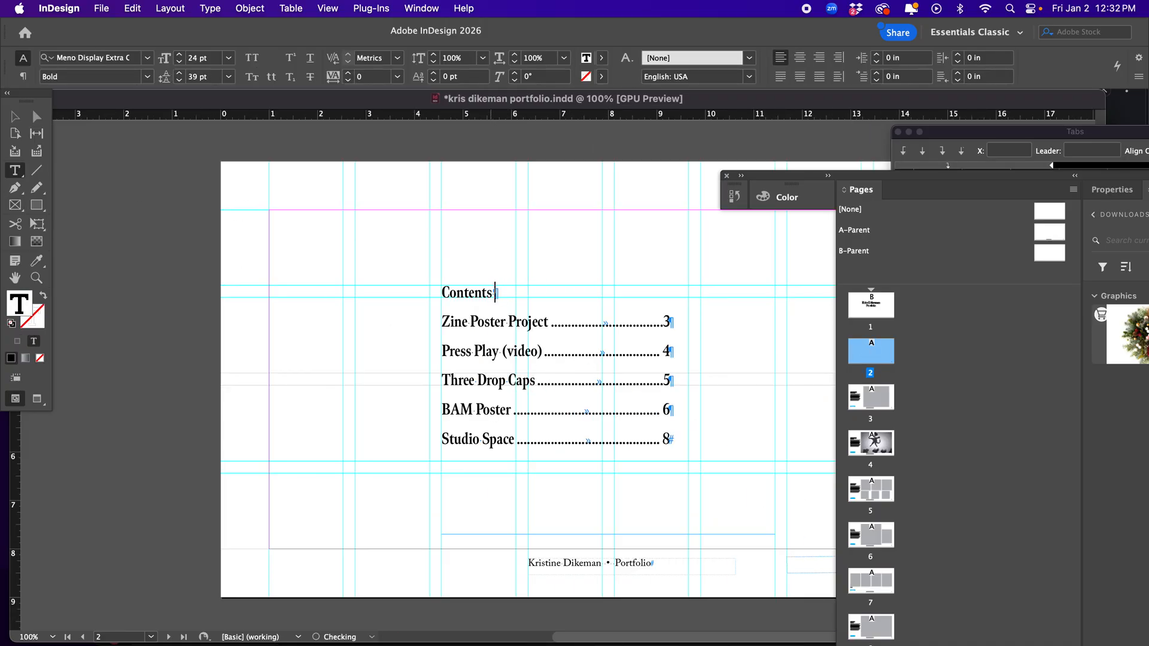
{"action": "type", "text": "(click on any project t"}
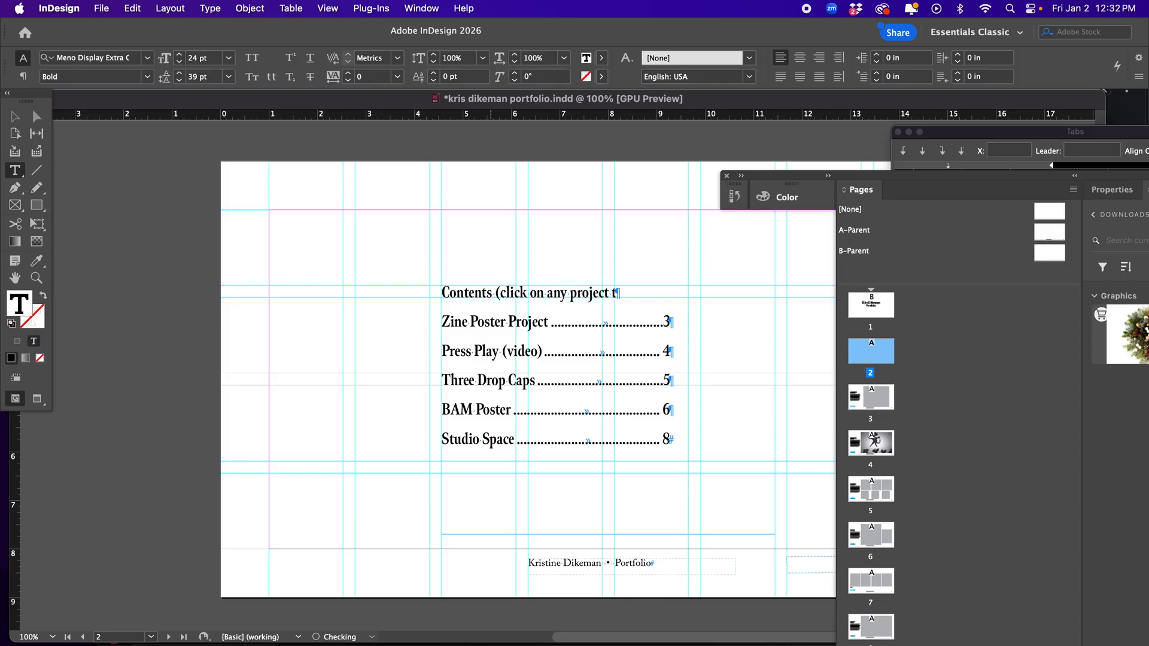
{"action": "type", "text": "o view)"}
Reduce the "(click on any project to view)" text beside the Contents heading to 16 pt
{"action": "left_click_drag", "start_coordinate": [494, 292], "coordinate": [673, 290]}
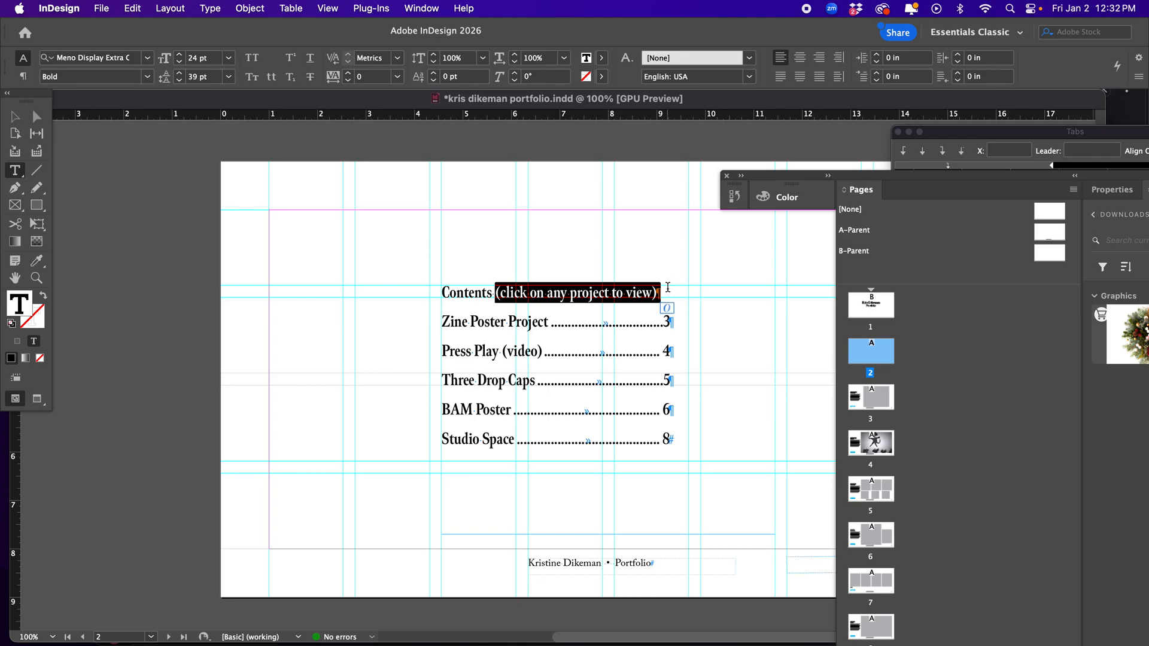
{"action": "key", "text": "shift+super+comma"}
{"action": "key", "text": "shift+super+comma"}
{"action": "key", "text": "shift+super+comma"}
{"action": "key", "text": "shift+super+comma"}
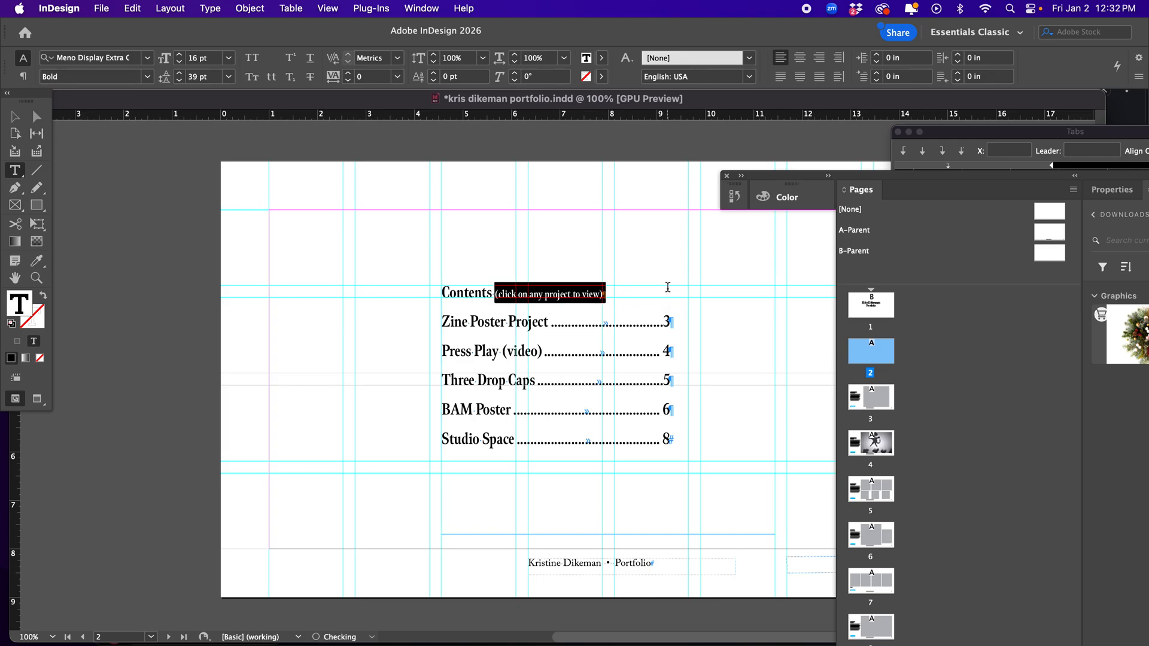
{"action": "left_click", "coordinate": [597, 315]}
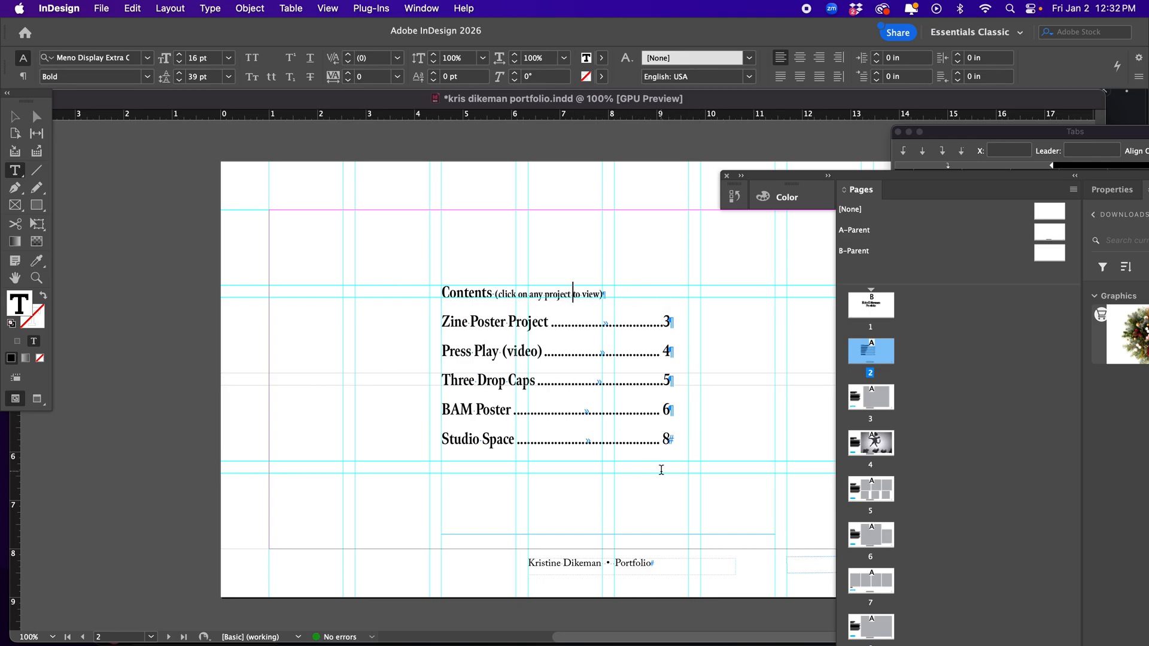
Go to the Press Play (video) page, page 4, and move the Pages, Swatches and Hyperlinks panels clear of the image
{"action": "scroll", "coordinate": [605, 347], "scroll_direction": "down", "scroll_amount": 10}
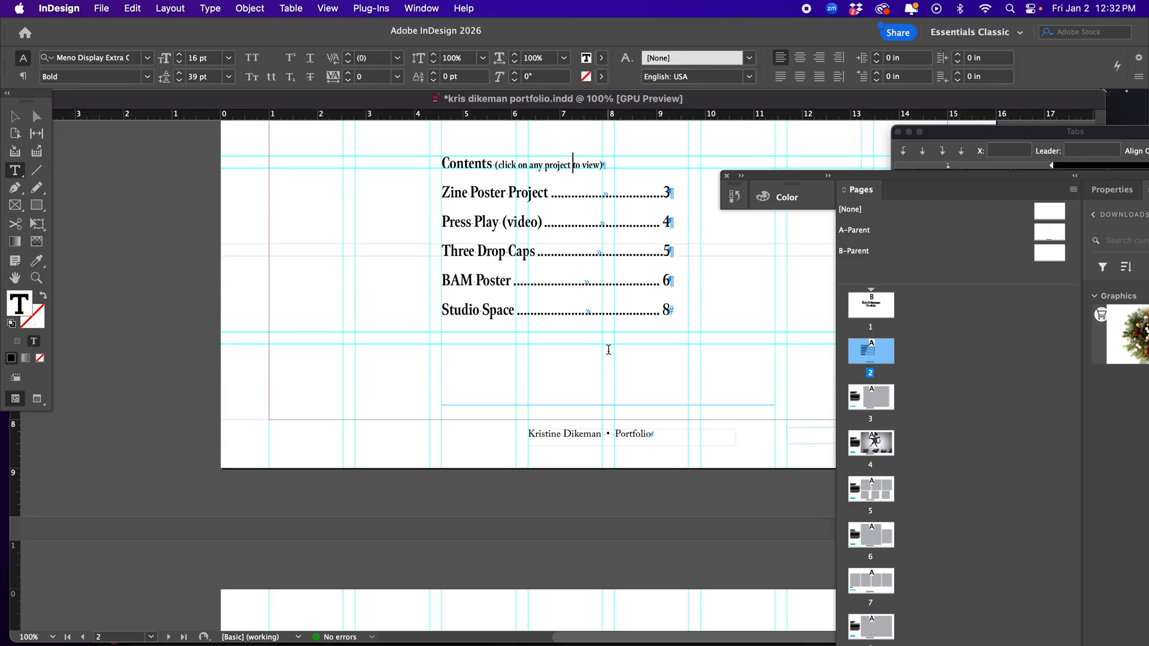
{"action": "scroll", "coordinate": [608, 349], "scroll_direction": "down", "scroll_amount": 1}
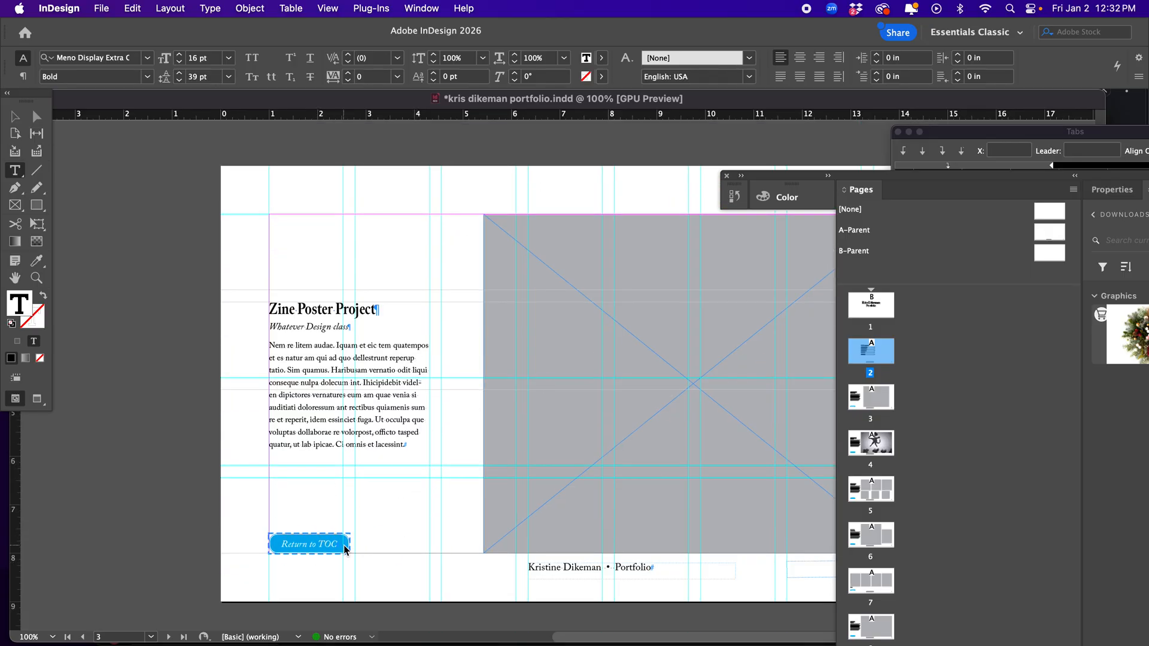
{"action": "left_click", "coordinate": [15, 117]}
{"action": "left_click", "coordinate": [225, 205]}
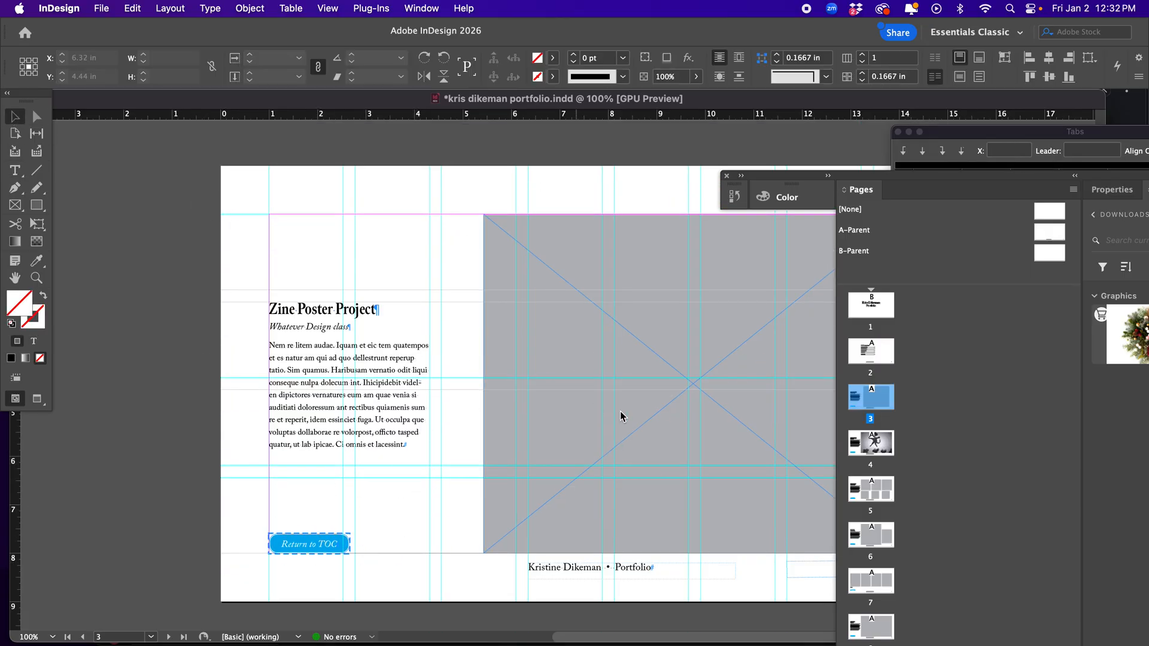
{"action": "scroll", "coordinate": [737, 383], "scroll_direction": "down", "scroll_amount": 12}
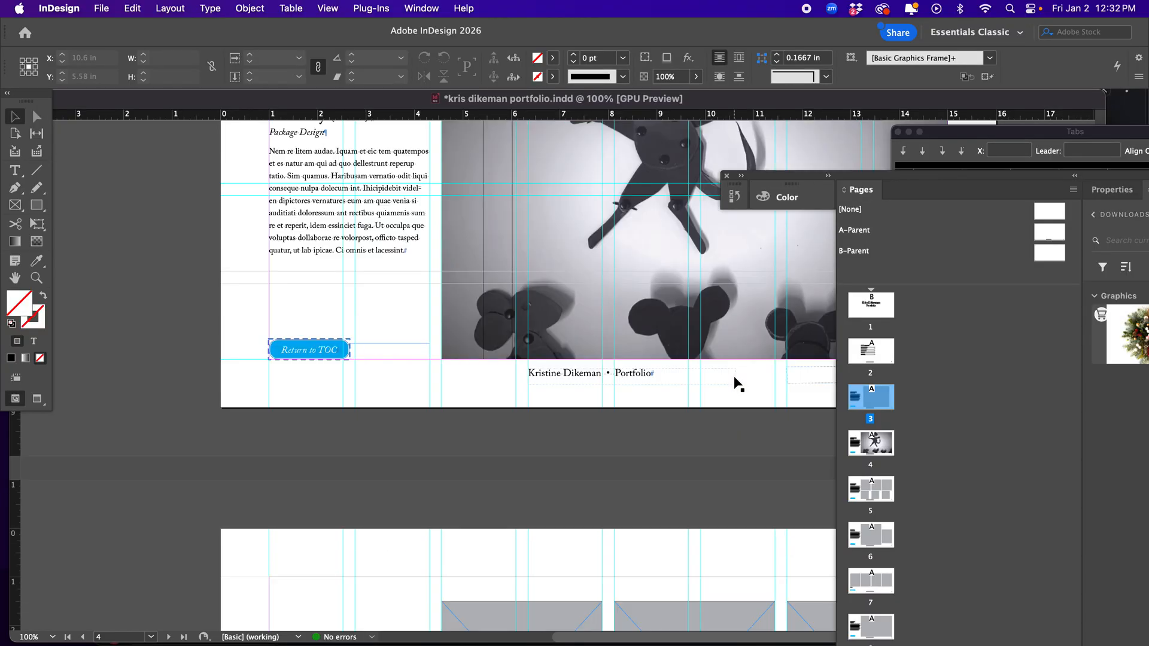
{"action": "scroll", "coordinate": [735, 381], "scroll_direction": "up", "scroll_amount": 3}
{"action": "scroll", "coordinate": [734, 376], "scroll_direction": "up", "scroll_amount": 1}
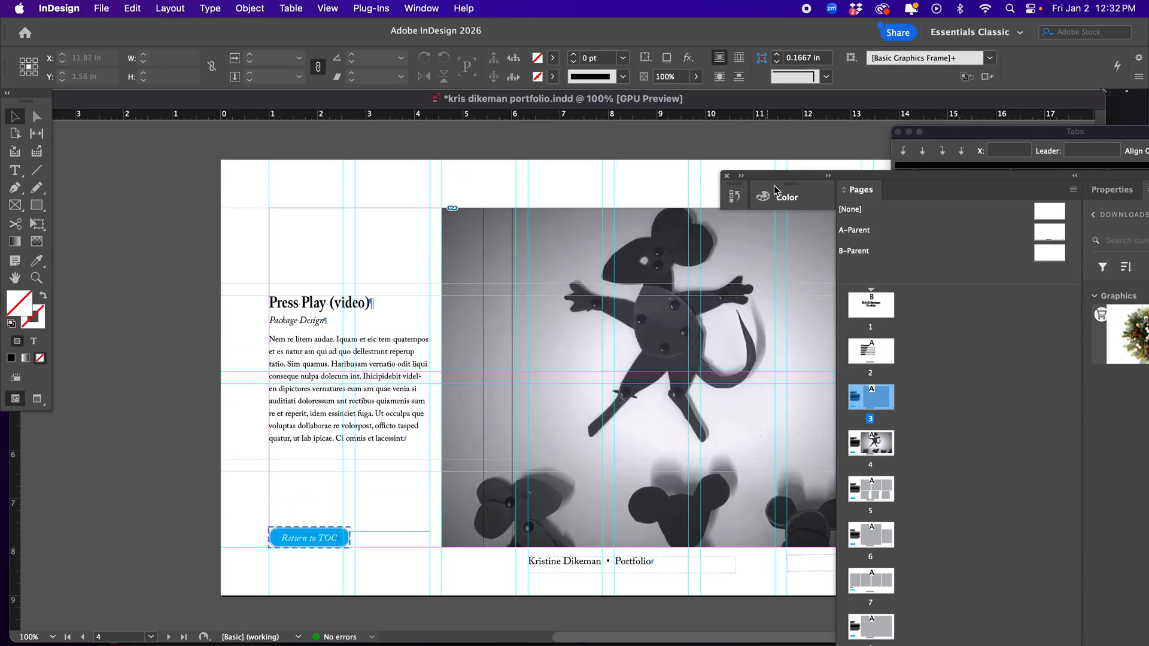
{"action": "left_click_drag", "start_coordinate": [778, 178], "coordinate": [1025, 212]}
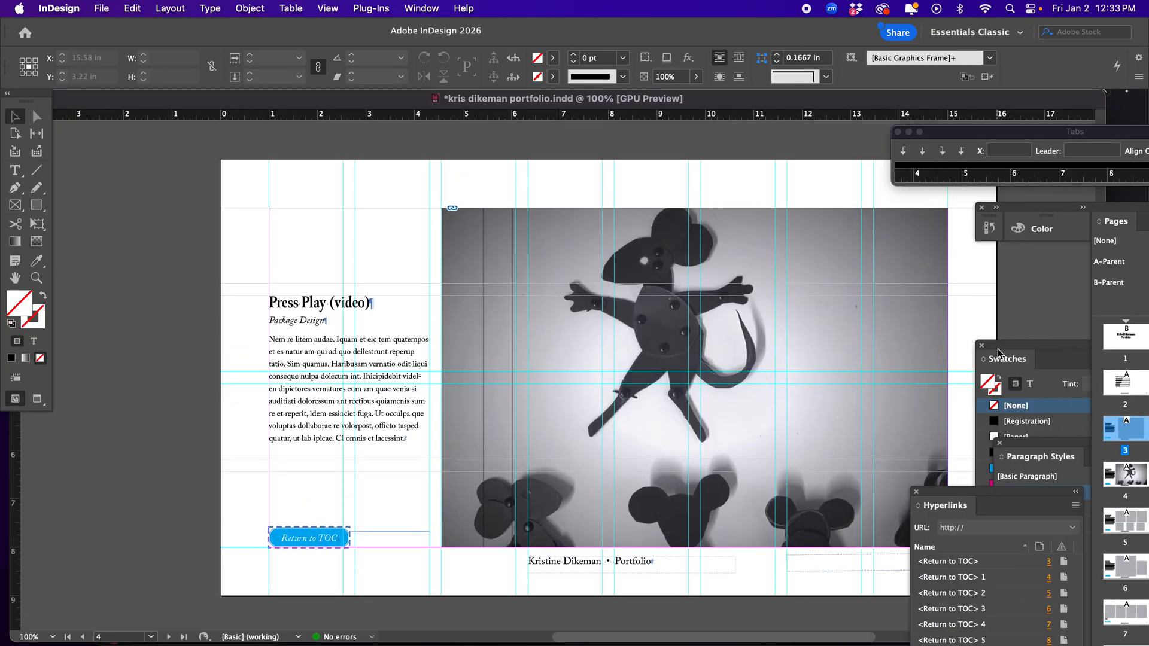
{"action": "left_click_drag", "start_coordinate": [998, 348], "coordinate": [1070, 292]}
{"action": "left_click_drag", "start_coordinate": [947, 492], "coordinate": [1044, 399]}
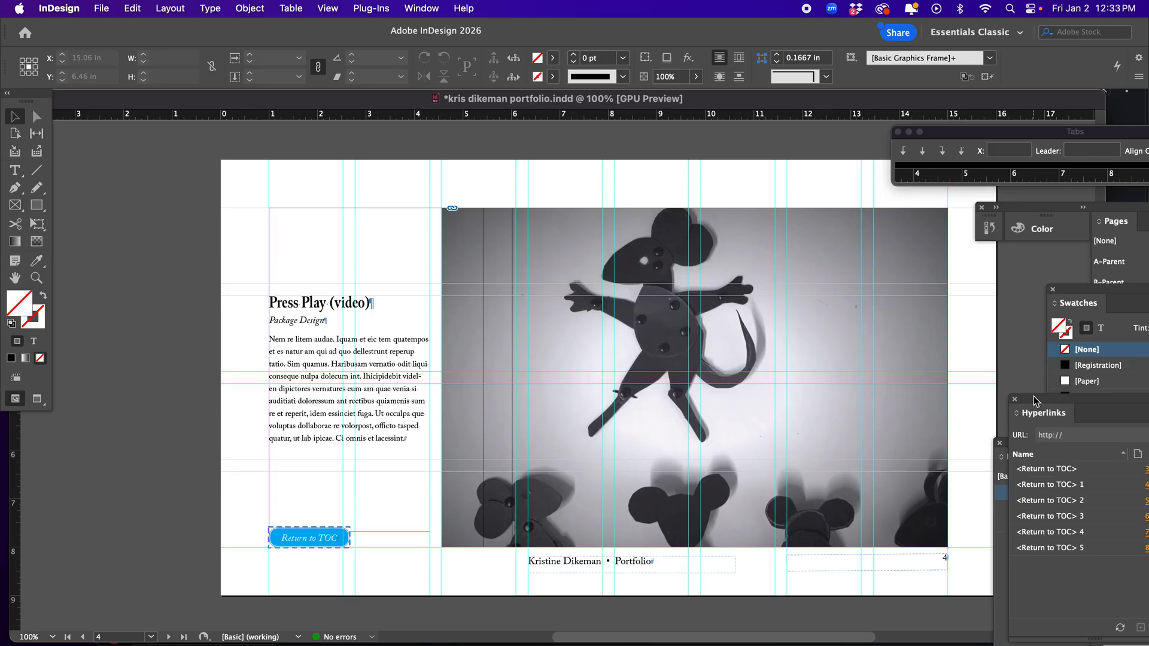
Add the line "Click here to view the video." as a new paragraph below the body text on the Press Play (video) page
{"action": "left_click", "coordinate": [15, 277]}
{"action": "left_click_drag", "start_coordinate": [417, 102], "coordinate": [319, 100]}
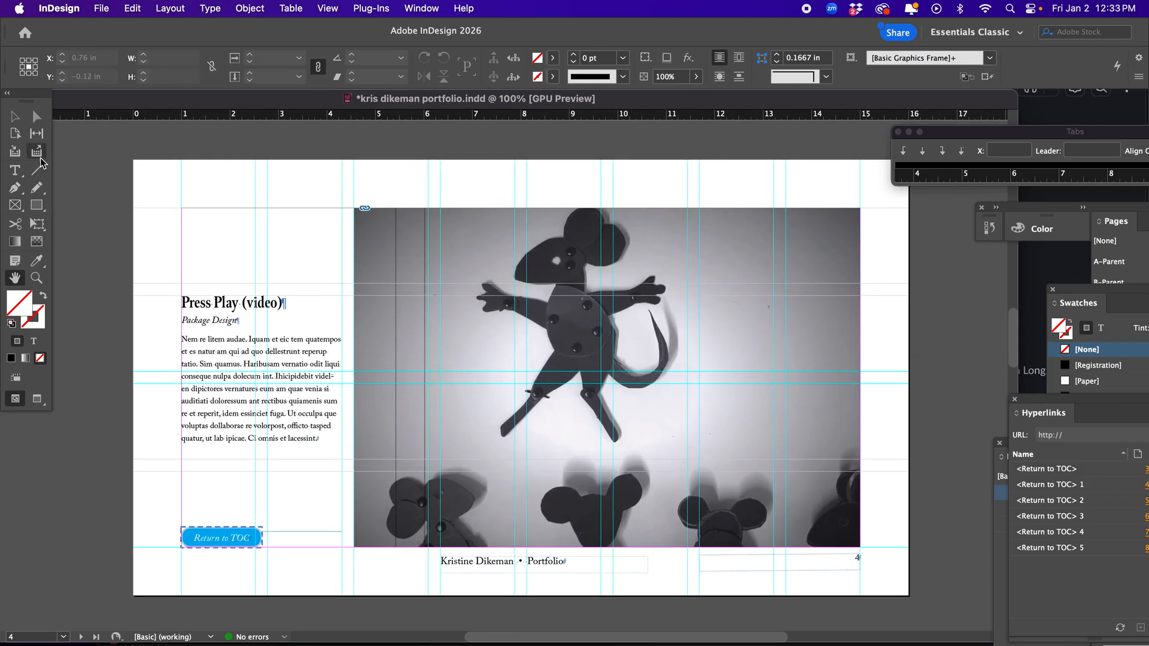
{"action": "left_click", "coordinate": [15, 170]}
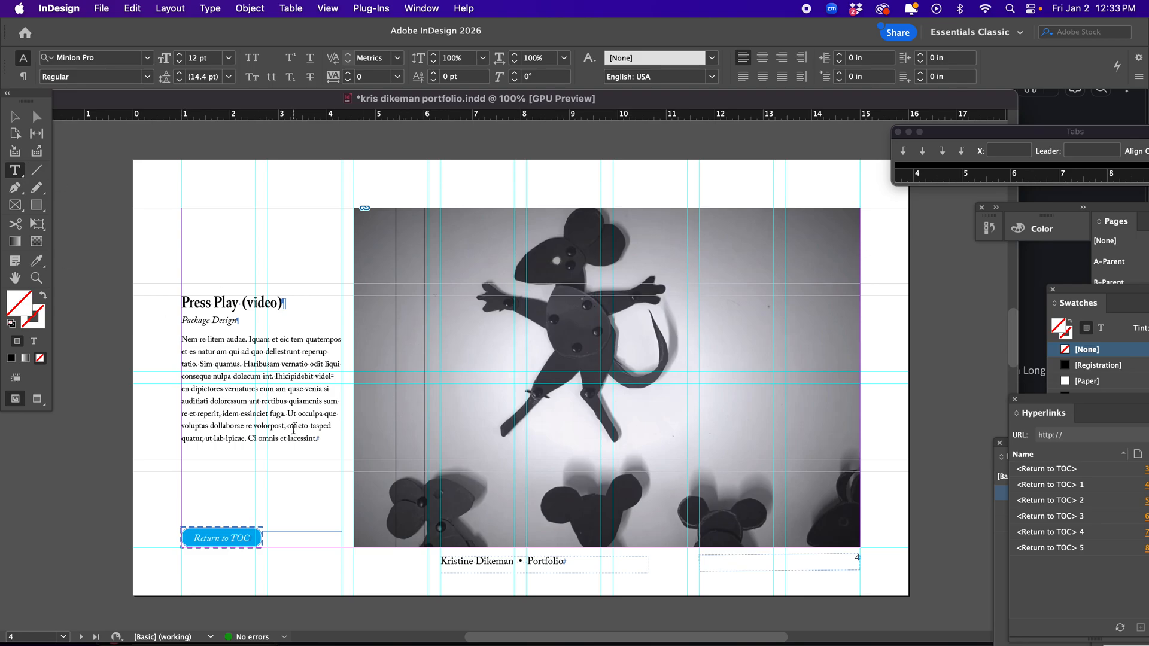
{"action": "left_click", "coordinate": [341, 446]}
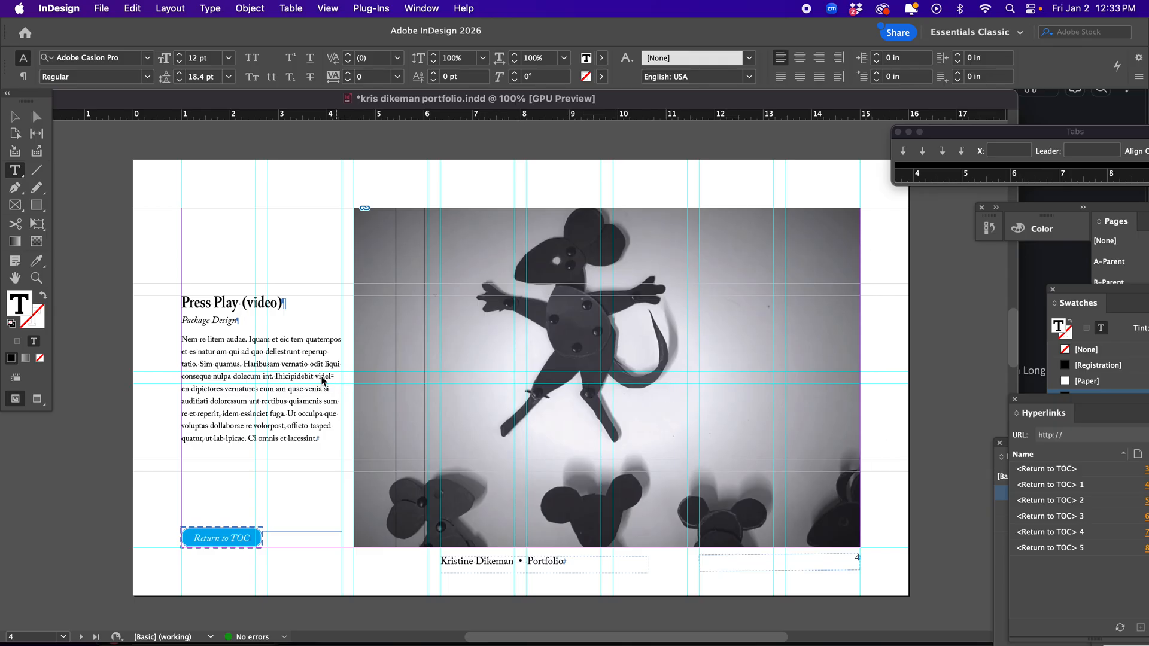
{"action": "left_click", "coordinate": [316, 439]}
{"action": "key", "text": "Return"}
{"action": "type", "text": "Click here to view the video."}
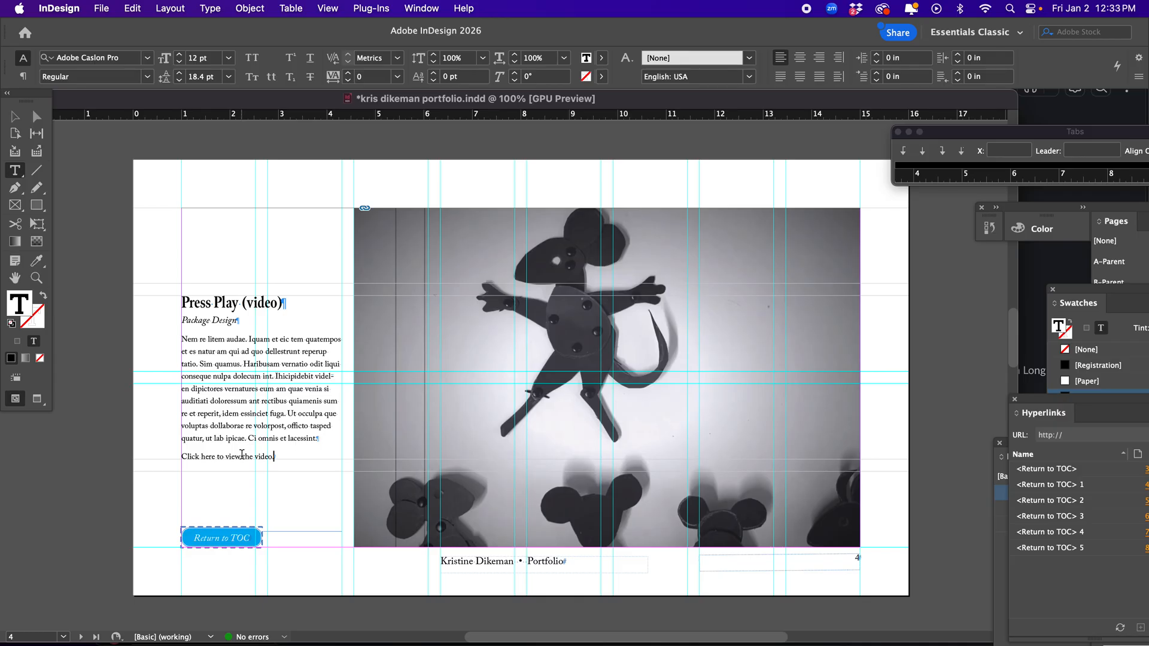
Format the "Click here to view the video." line as 14 pt Bold
{"action": "triple_click", "coordinate": [241, 455]}
{"action": "left_click", "coordinate": [179, 54]}
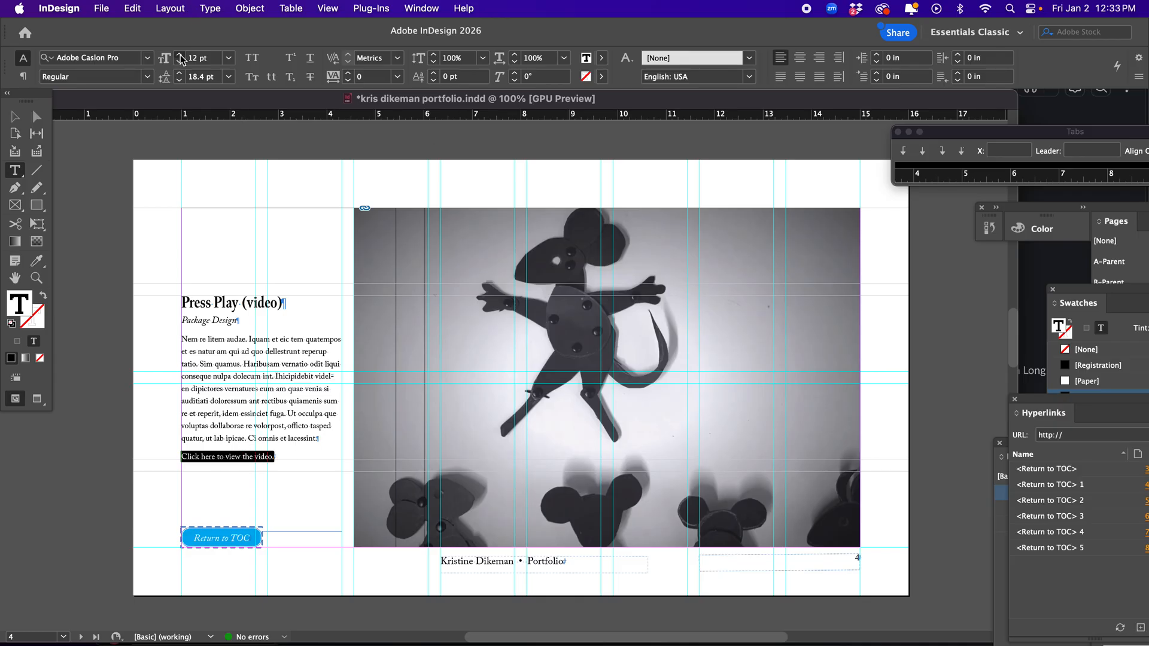
{"action": "left_click", "coordinate": [179, 54]}
{"action": "left_click", "coordinate": [264, 464]}
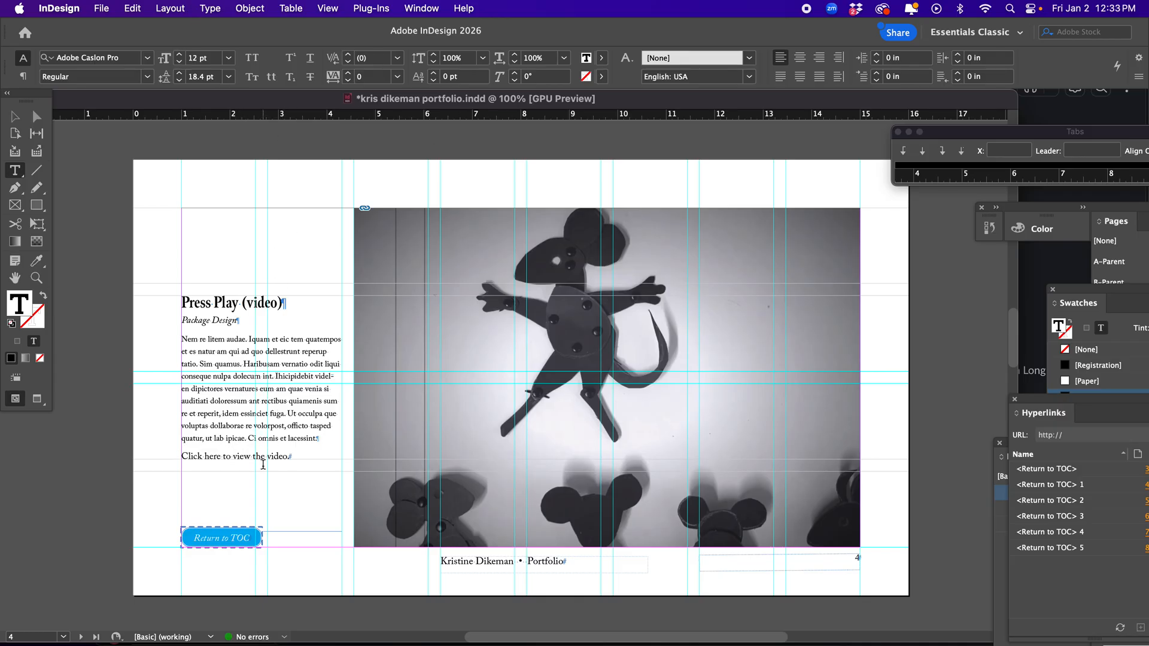
{"action": "triple_click", "coordinate": [251, 459]}
{"action": "left_click", "coordinate": [146, 77]}
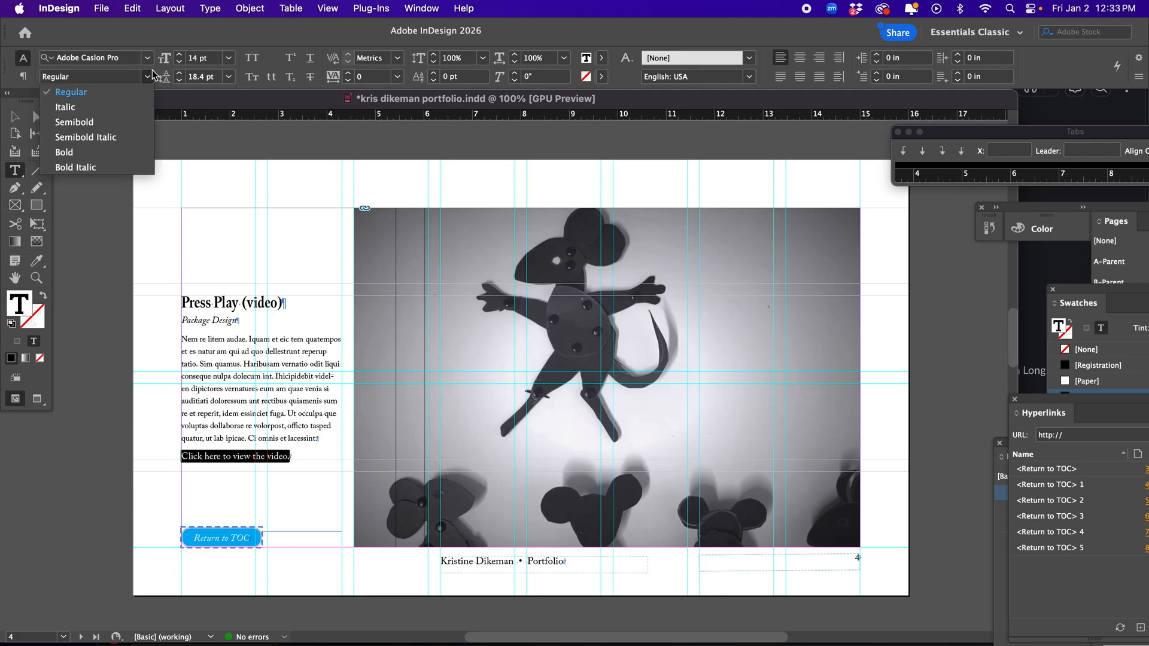
{"action": "left_click", "coordinate": [64, 152]}
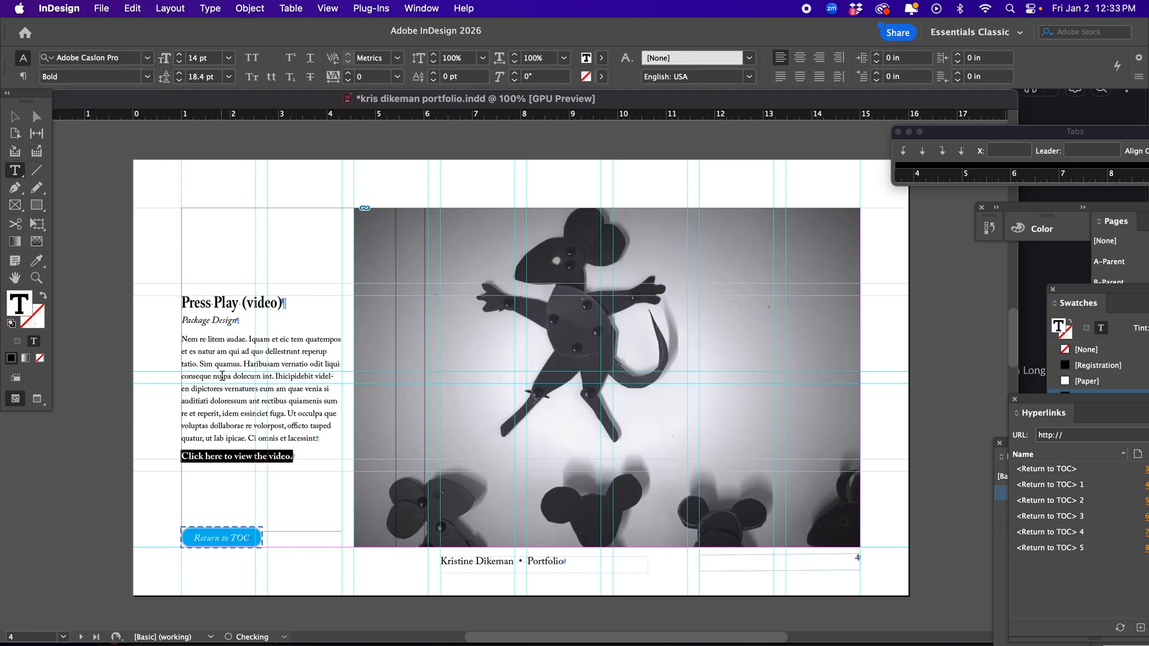
{"action": "left_click", "coordinate": [213, 446]}
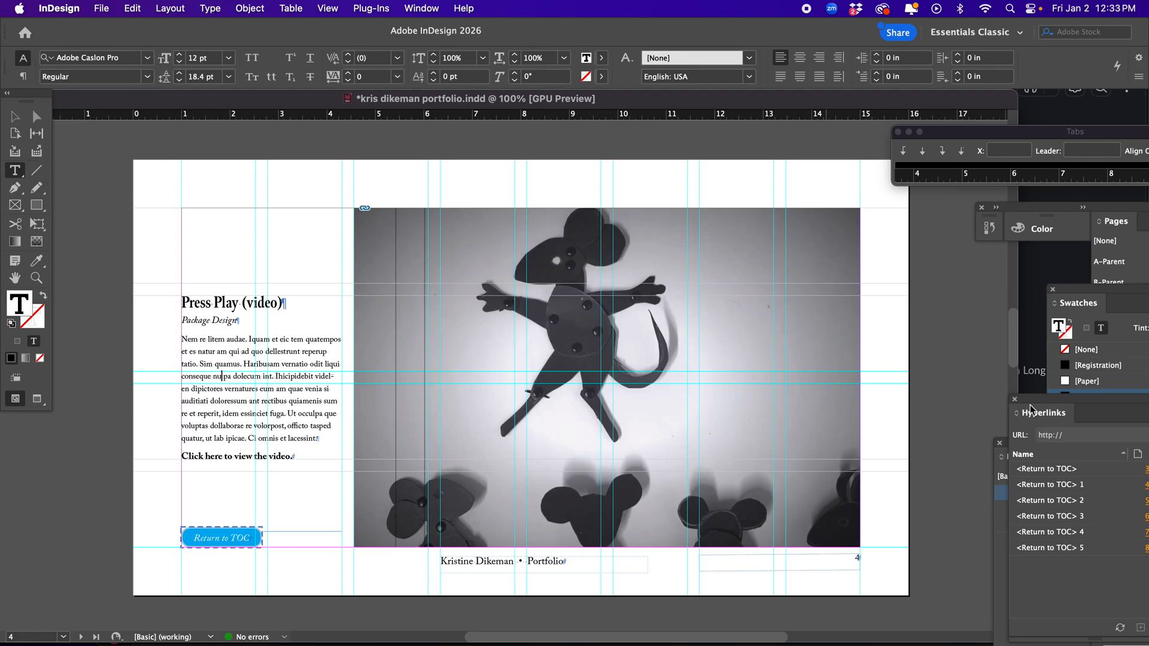
Close and reopen the Hyperlinks panel, placing it over the page's mouse image
{"action": "left_click", "coordinate": [1015, 400]}
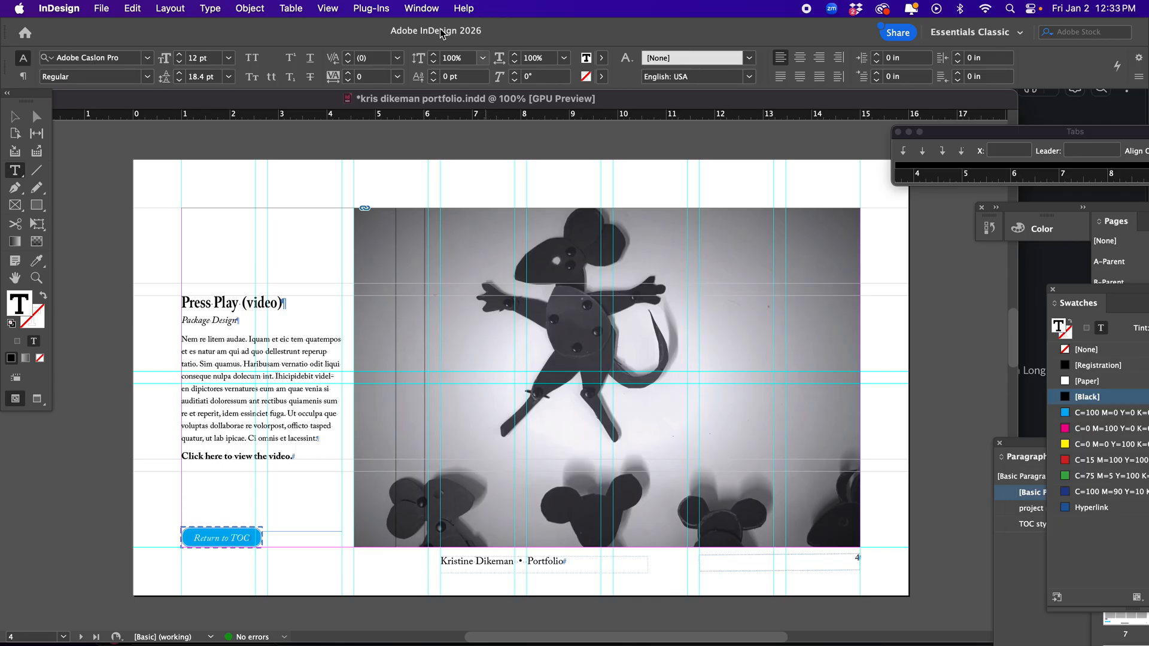
{"action": "left_click", "coordinate": [421, 8]}
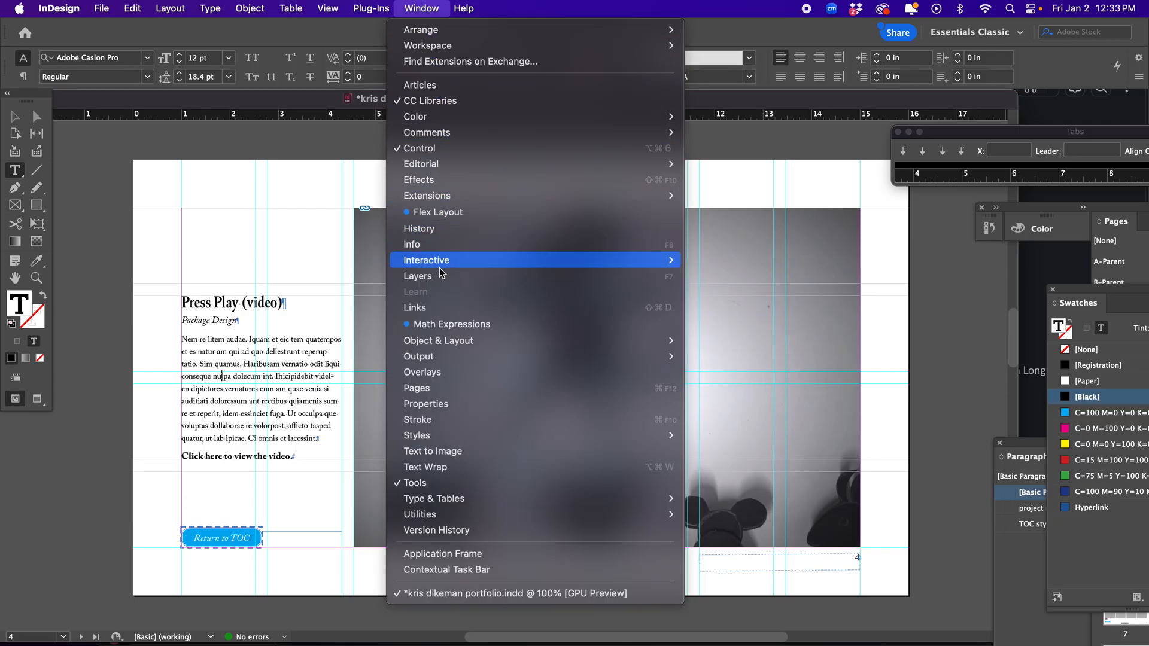
{"action": "mouse_move", "coordinate": [443, 261]}
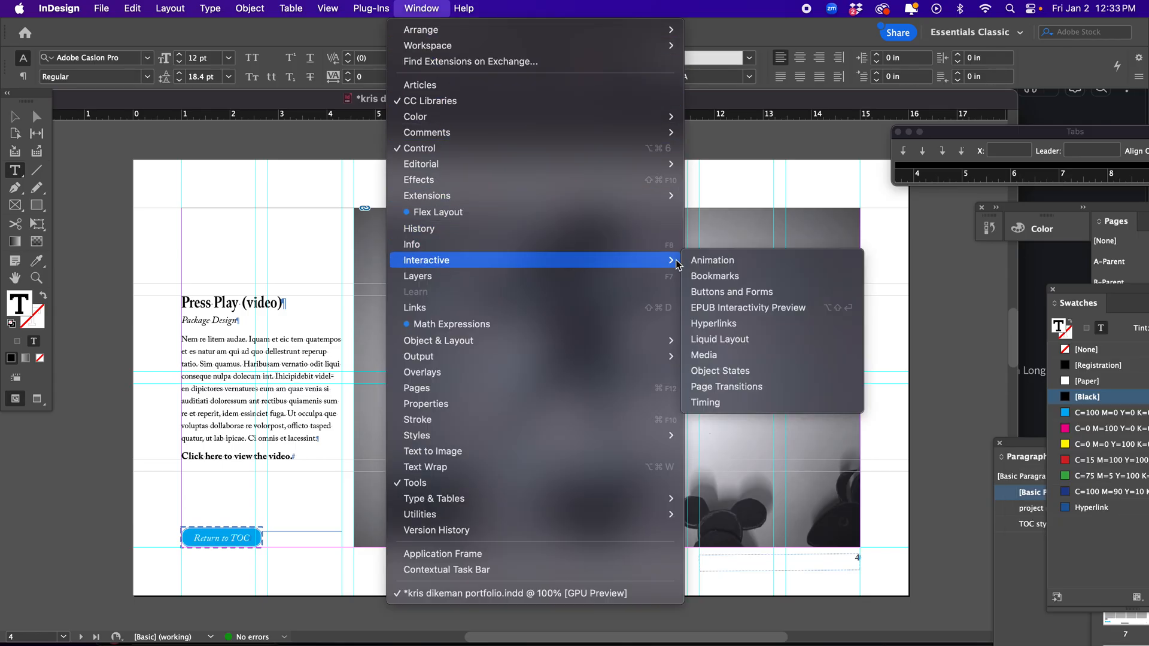
{"action": "left_click", "coordinate": [711, 325]}
{"action": "left_click_drag", "start_coordinate": [698, 303], "coordinate": [686, 277]}
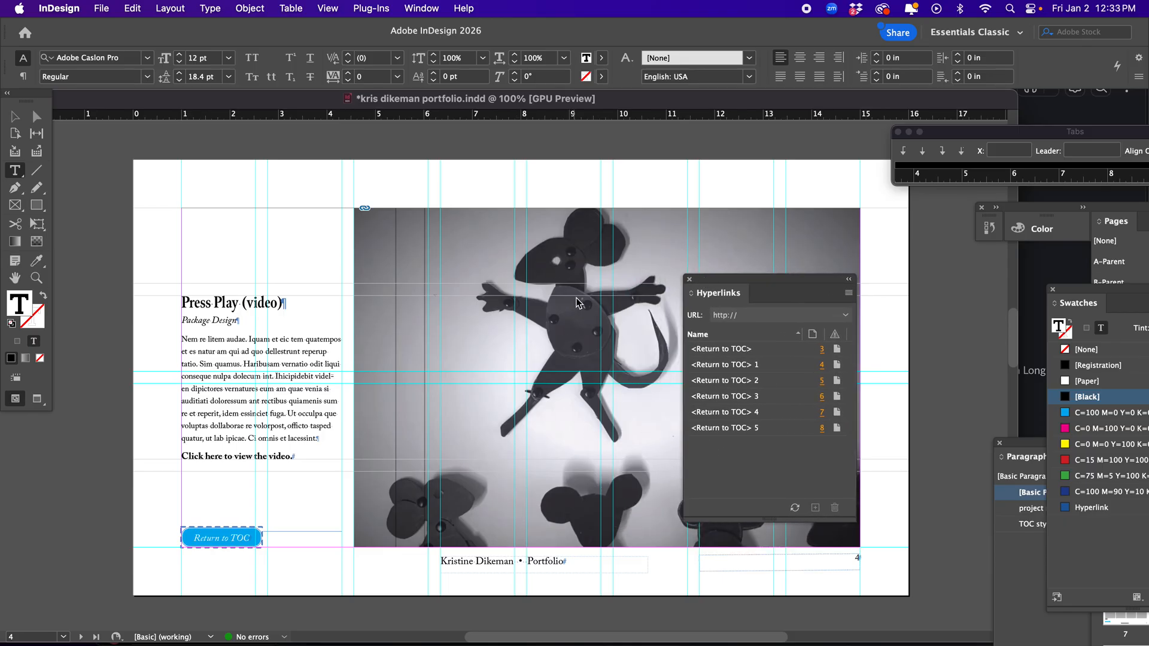
Switch to Chrome's YouTube page for the Press "Start" video and rewind the video to near its beginning
{"action": "mouse_move", "coordinate": [619, 642]}
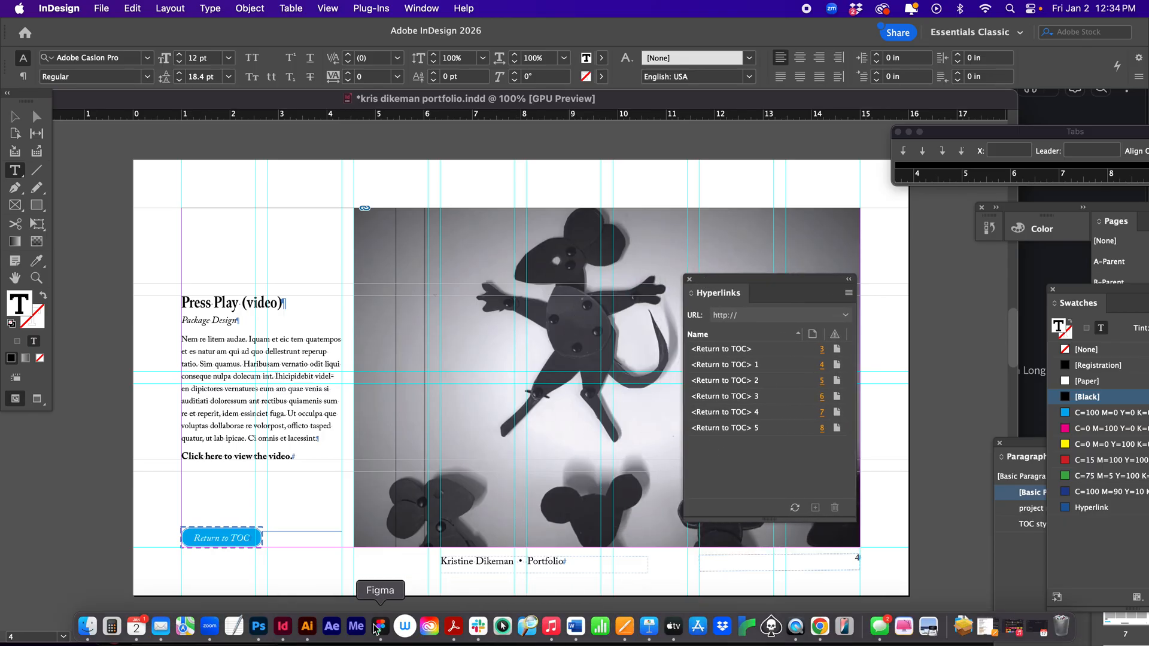
{"action": "left_click", "coordinate": [826, 627]}
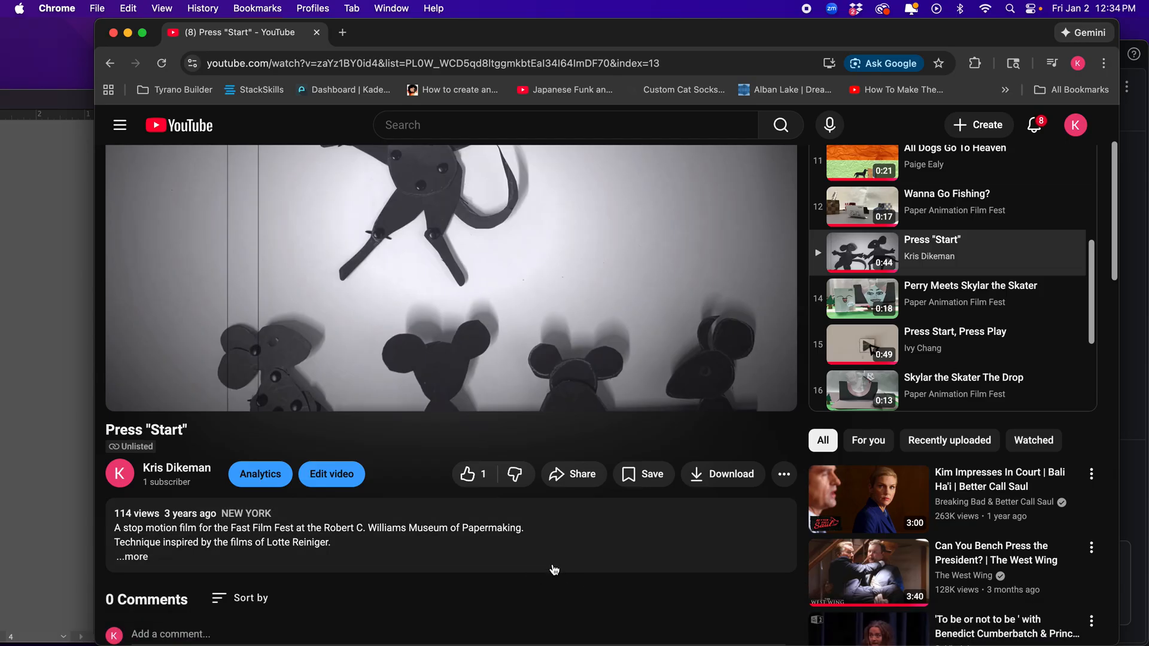
{"action": "scroll", "coordinate": [559, 541], "scroll_direction": "up", "scroll_amount": 3}
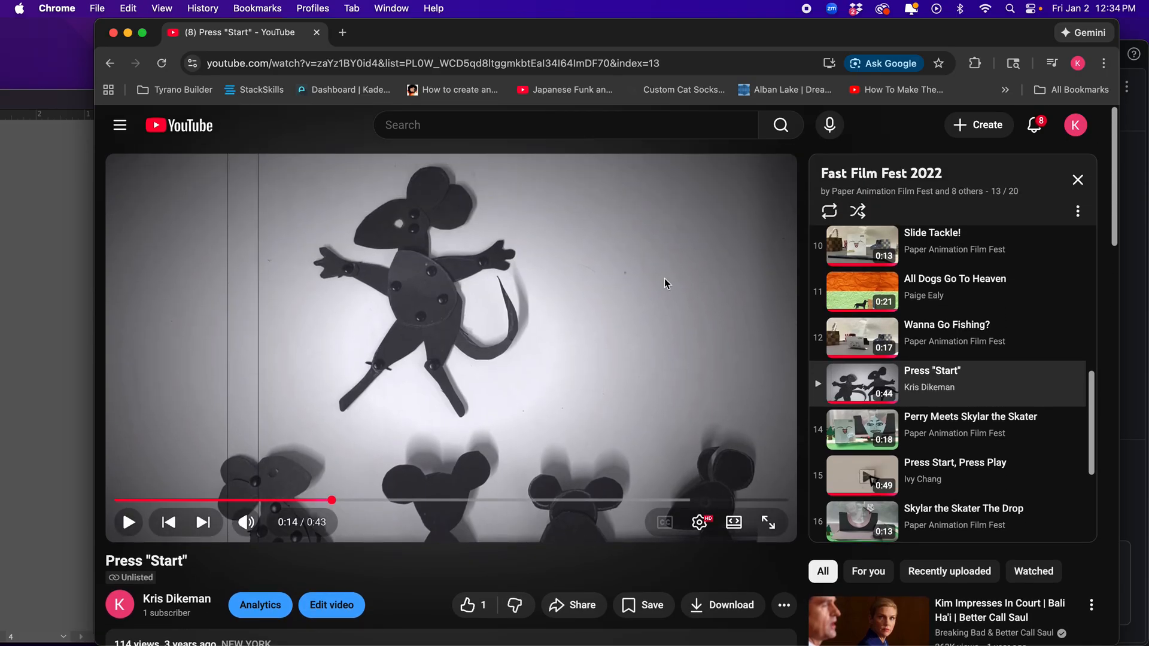
{"action": "scroll", "coordinate": [634, 407], "scroll_direction": "down", "scroll_amount": 2}
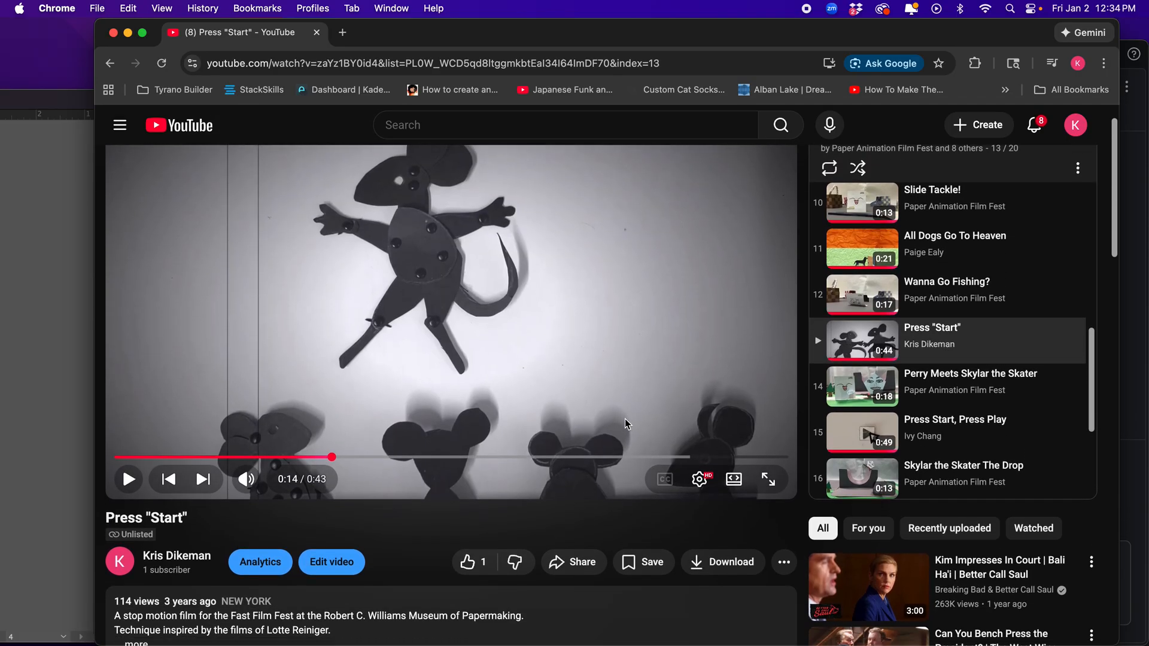
{"action": "scroll", "coordinate": [601, 408], "scroll_direction": "up", "scroll_amount": 2}
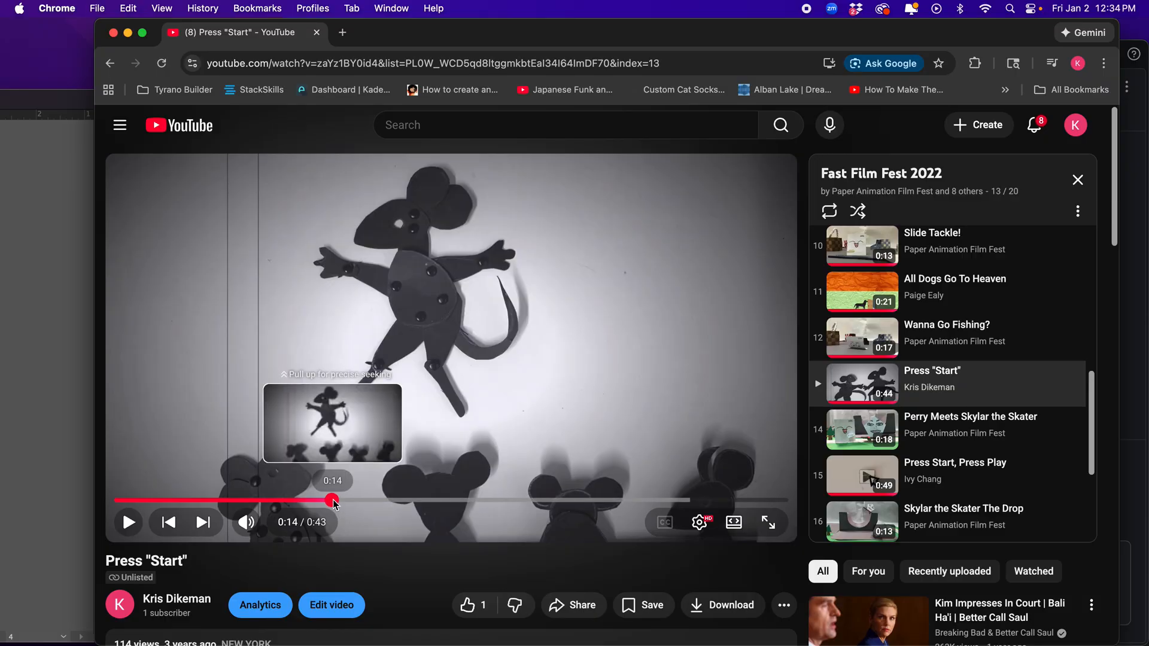
{"action": "left_click_drag", "start_coordinate": [314, 500], "coordinate": [137, 500]}
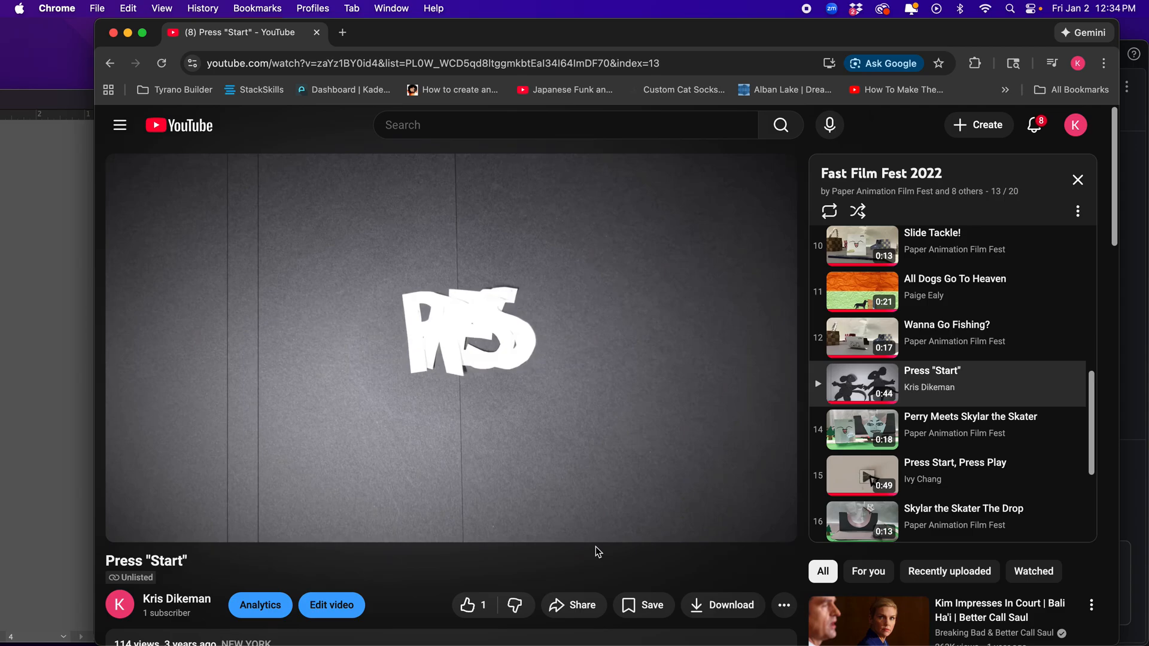
Copy the share link of the Press "Start" video without a start time and return to InDesign
{"action": "left_click", "coordinate": [580, 608]}
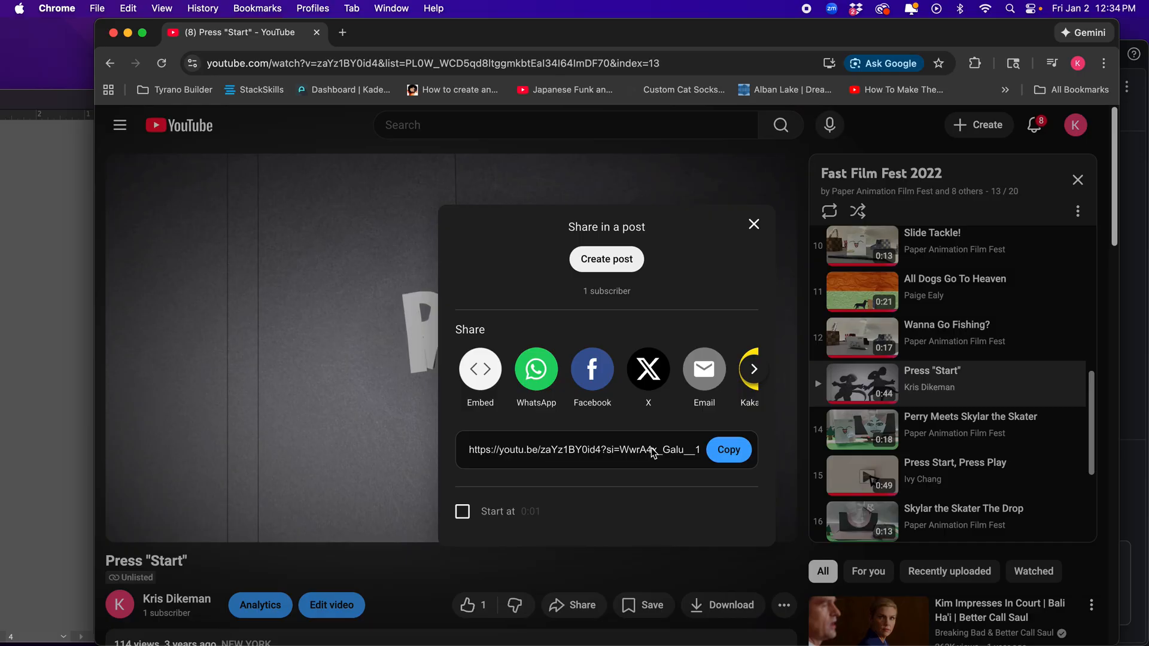
{"action": "left_click", "coordinate": [730, 453]}
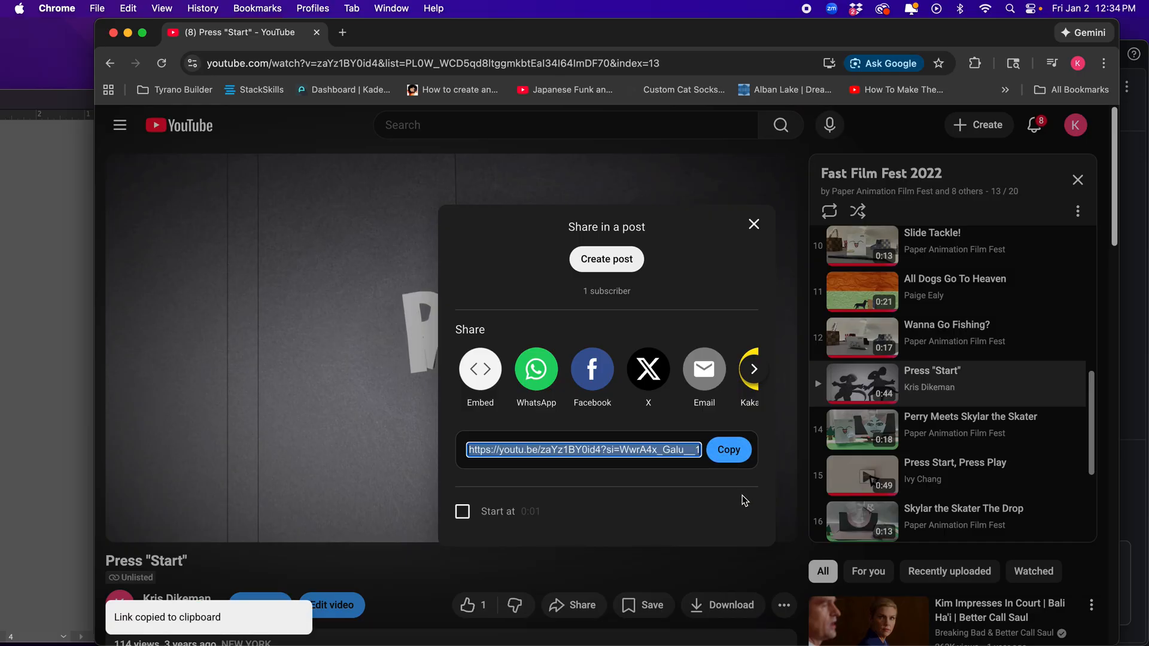
{"action": "left_click", "coordinate": [66, 396]}
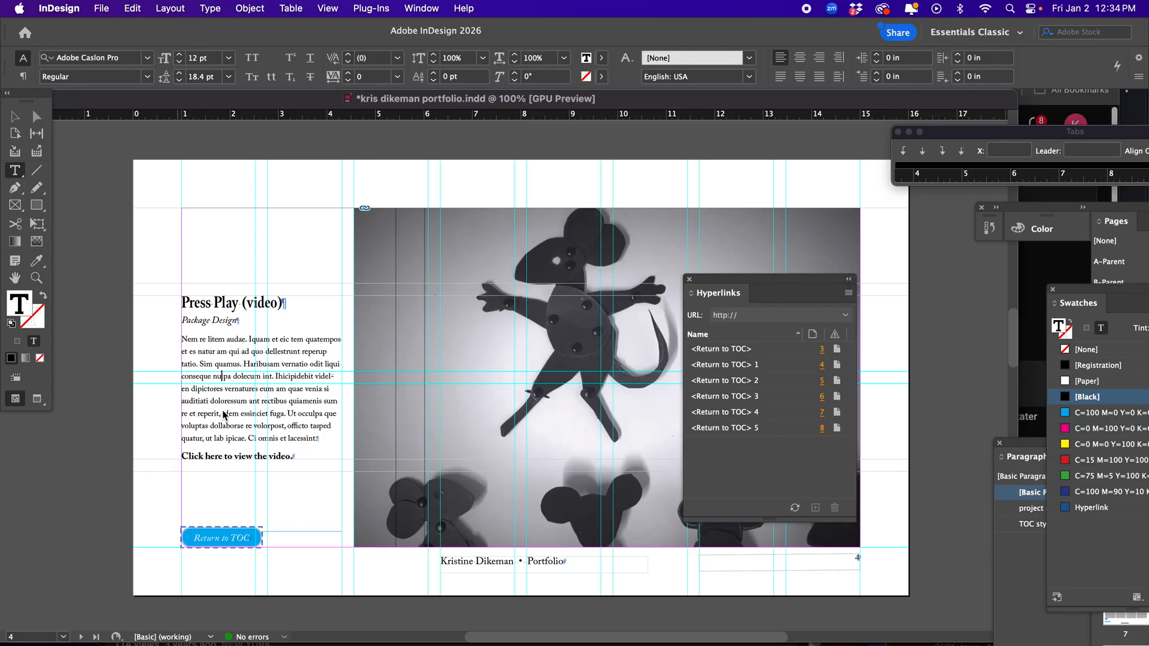
Create a URL hyperlink on the "Click here to view the video." line, using the copied YouTube link as its destination
{"action": "triple_click", "coordinate": [255, 457]}
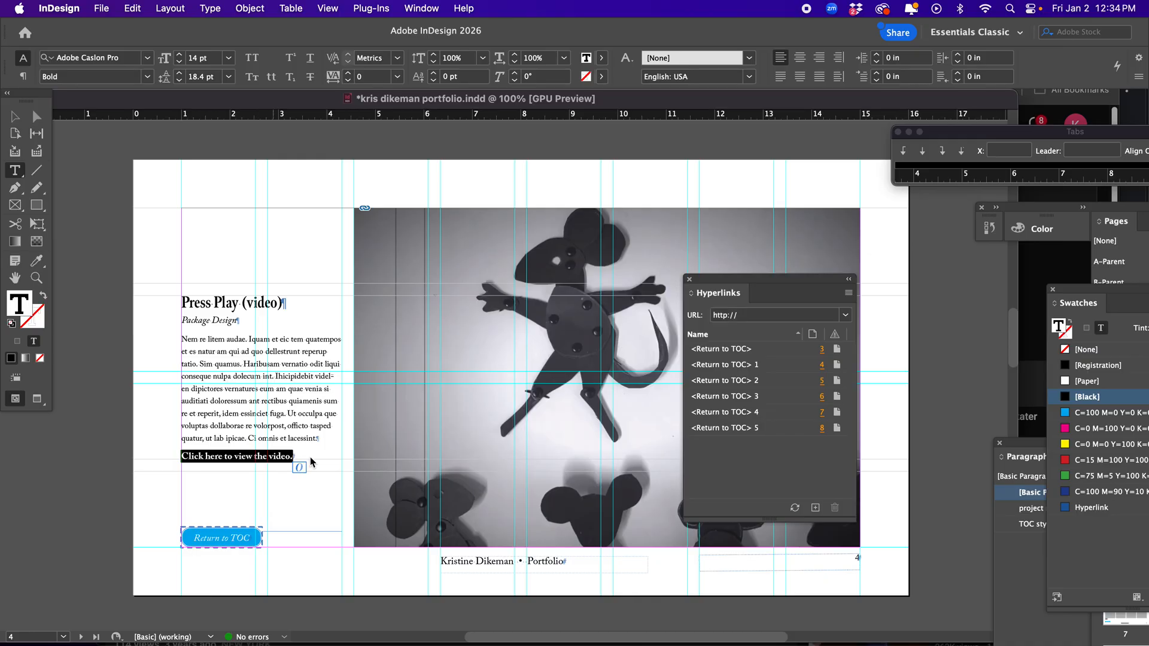
{"action": "left_click", "coordinate": [848, 293]}
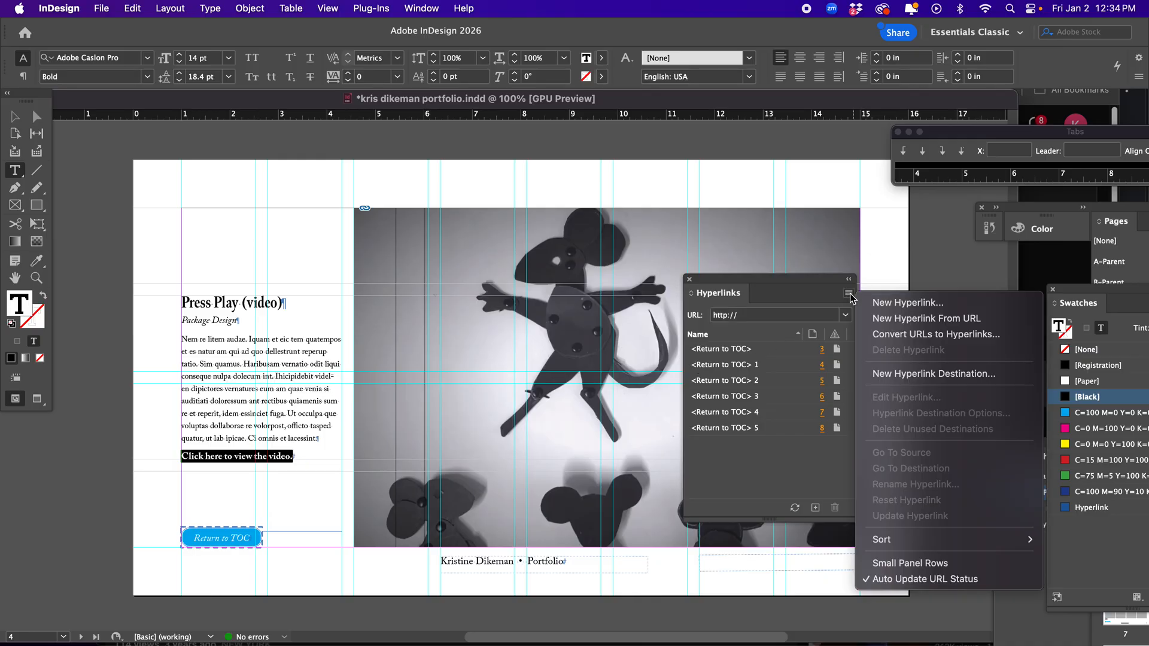
{"action": "left_click", "coordinate": [898, 304]}
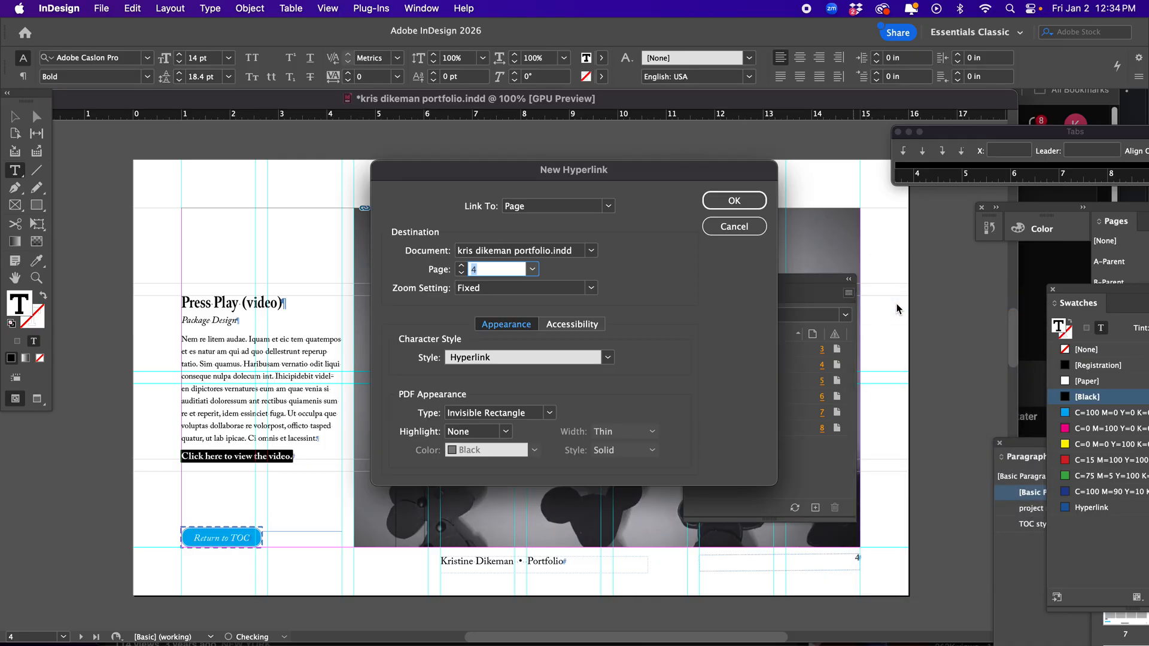
{"action": "left_click", "coordinate": [607, 208]}
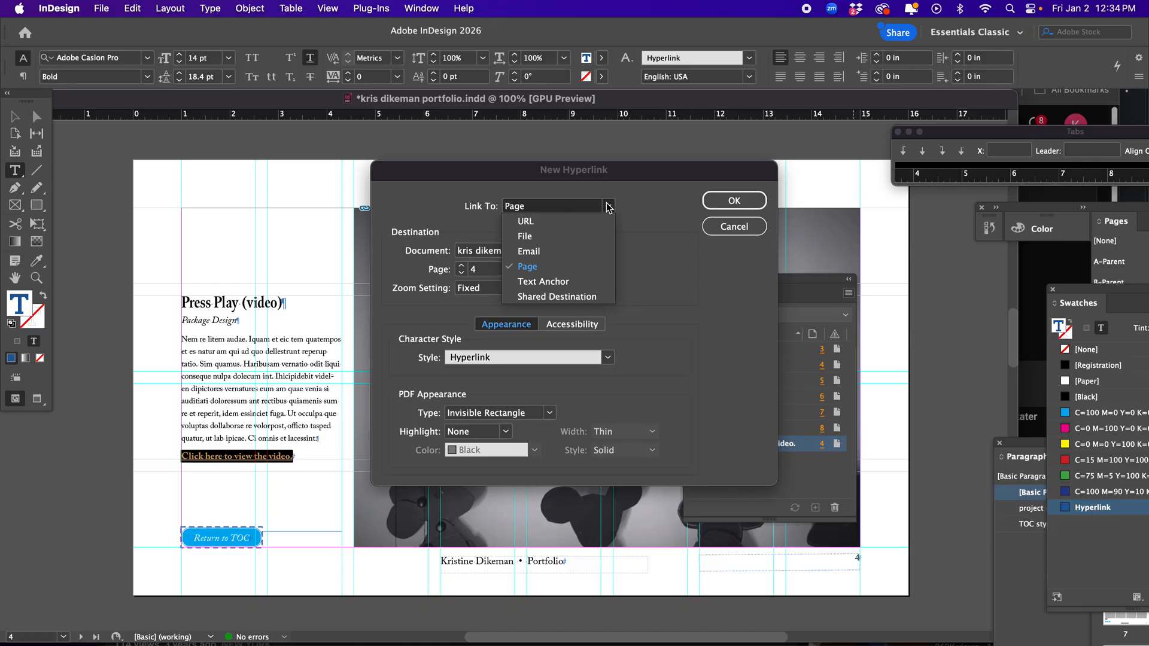
{"action": "left_click", "coordinate": [525, 222]}
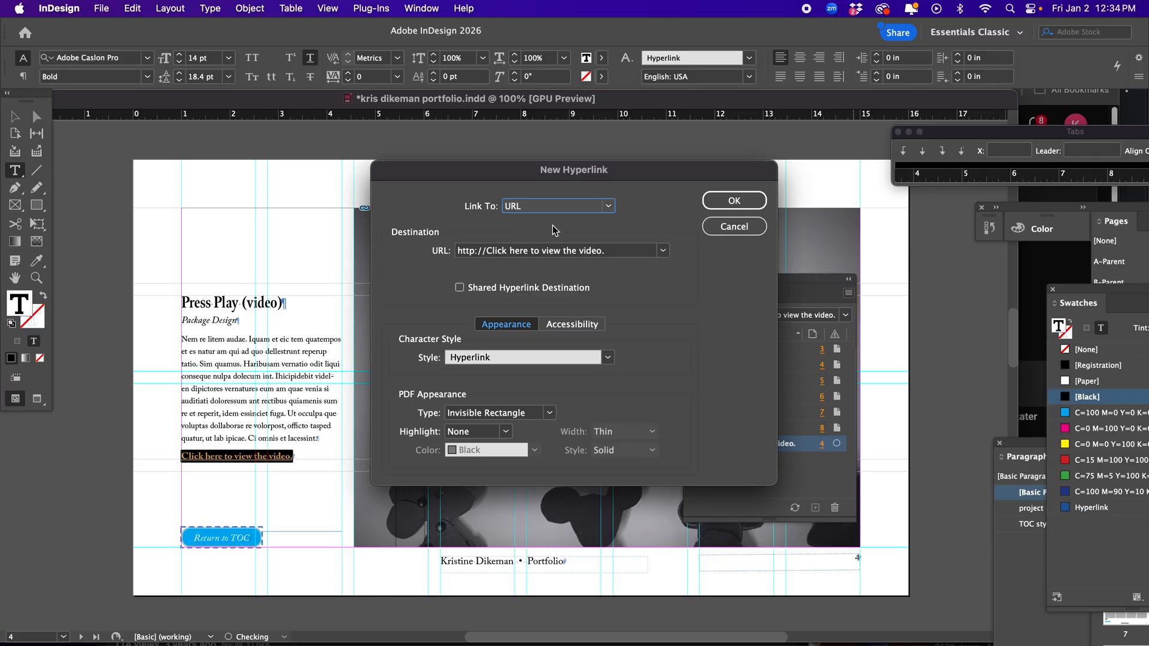
{"action": "left_click", "coordinate": [521, 252]}
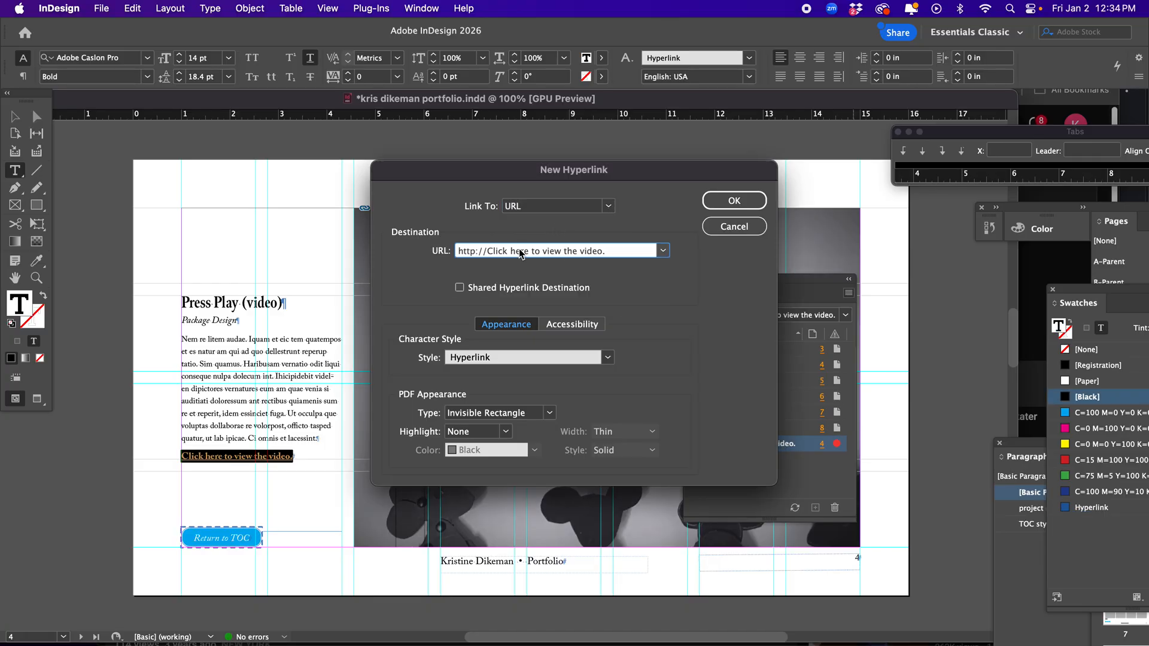
{"action": "triple_click", "coordinate": [557, 252]}
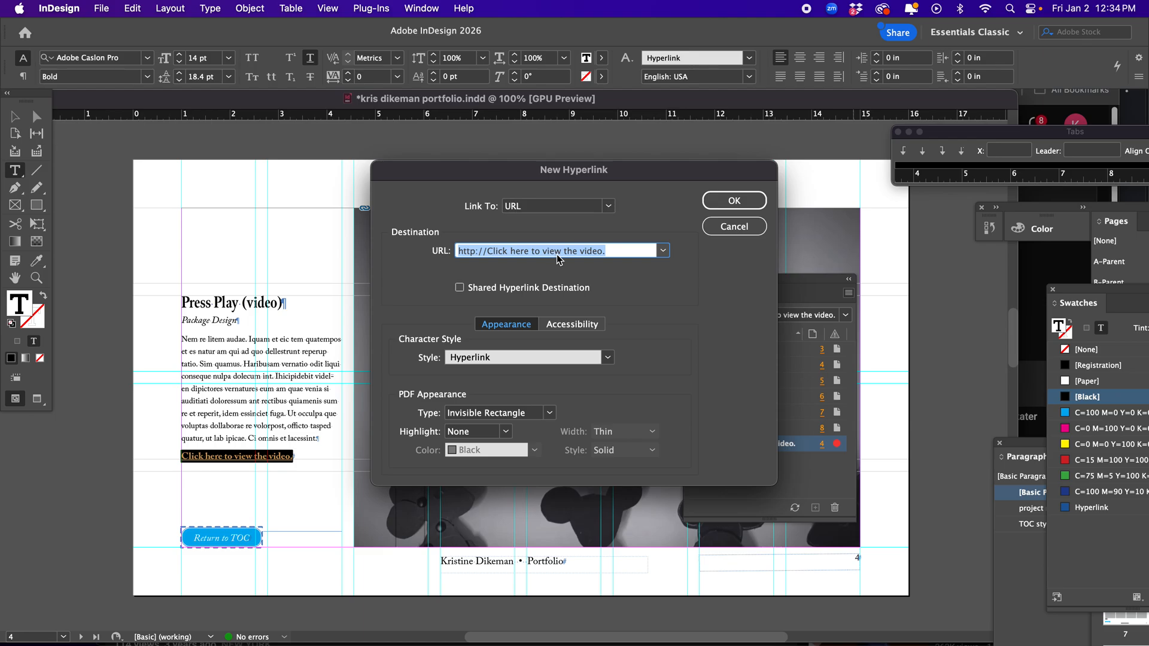
{"action": "key", "text": "super+v"}
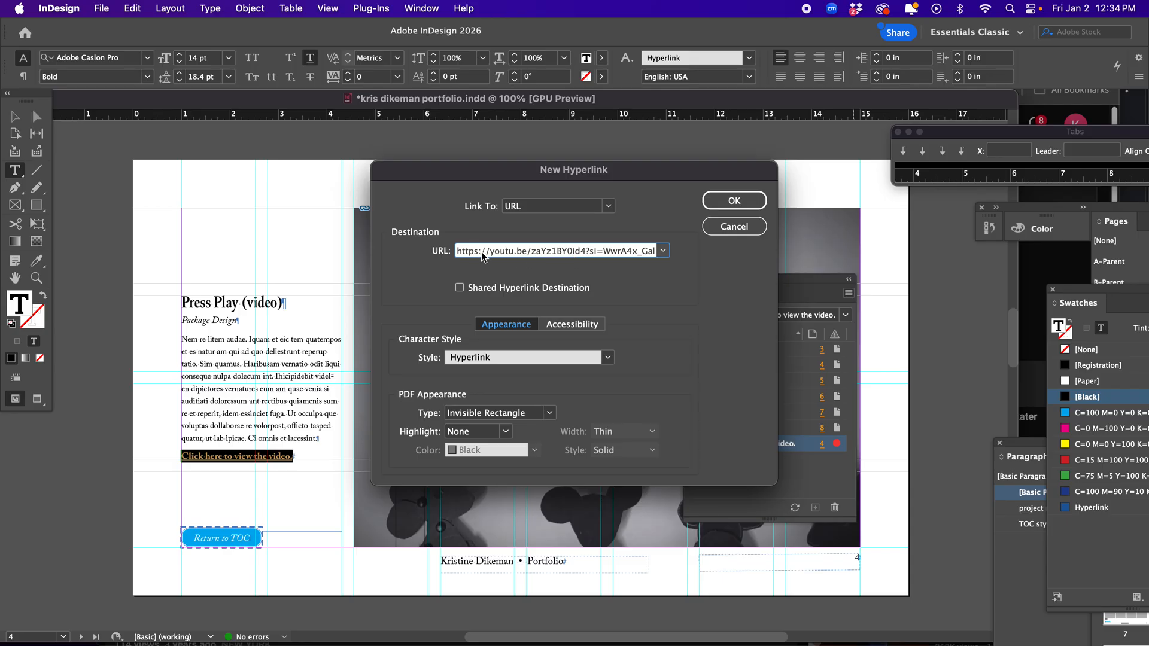
{"action": "left_click", "coordinate": [718, 199]}
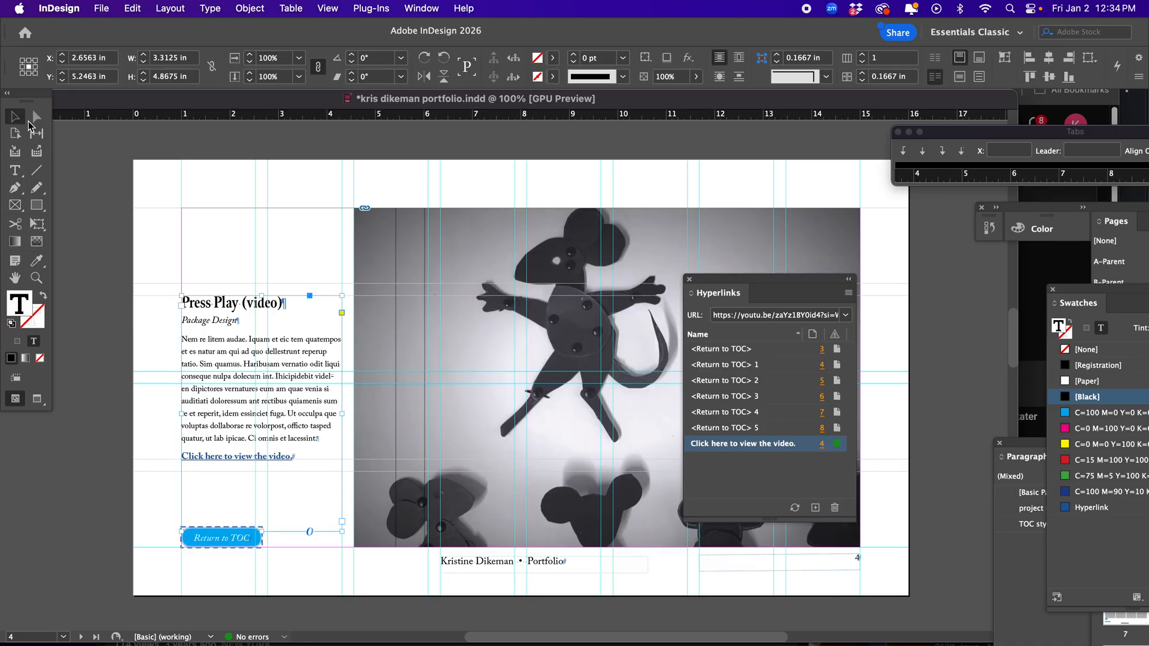
Start a PDF export with the [Smallest File Size] preset, replacing the existing portfolio PDF on the Desktop
{"action": "left_click", "coordinate": [15, 117]}
{"action": "left_click", "coordinate": [102, 8]}
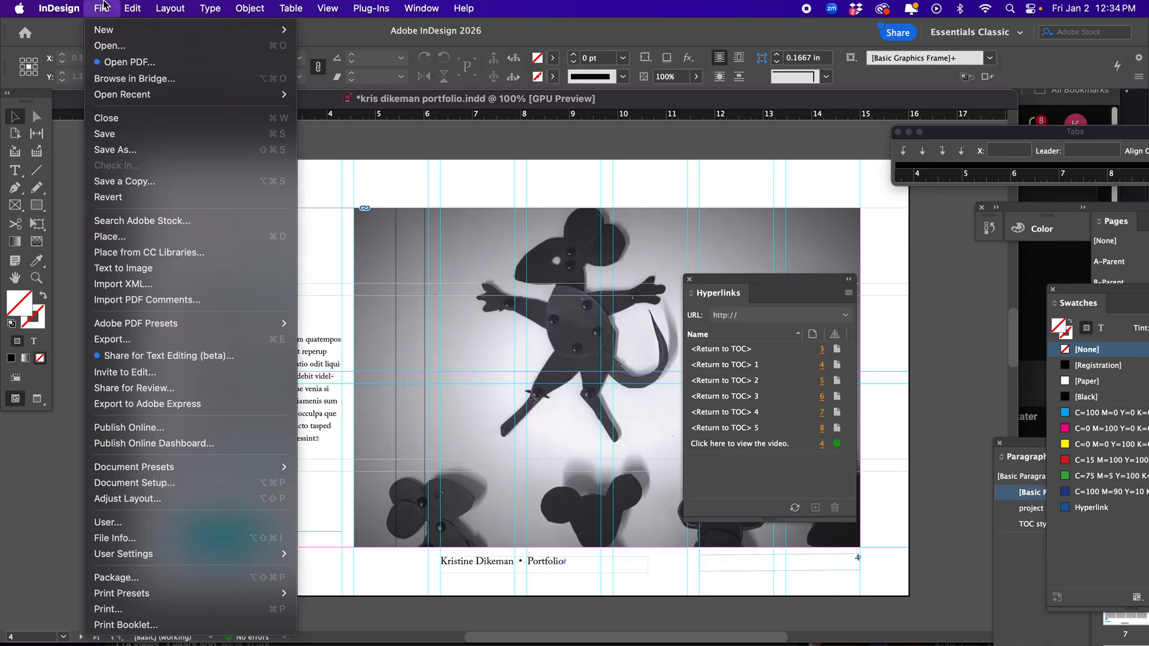
{"action": "mouse_move", "coordinate": [155, 323]}
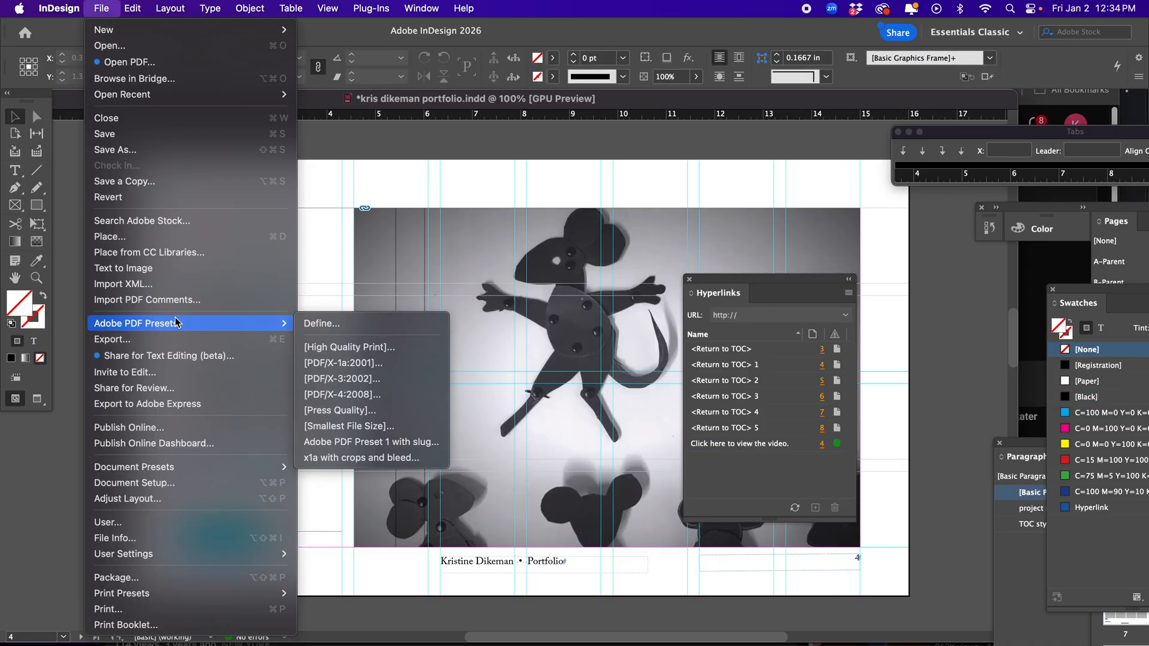
{"action": "left_click", "coordinate": [353, 426]}
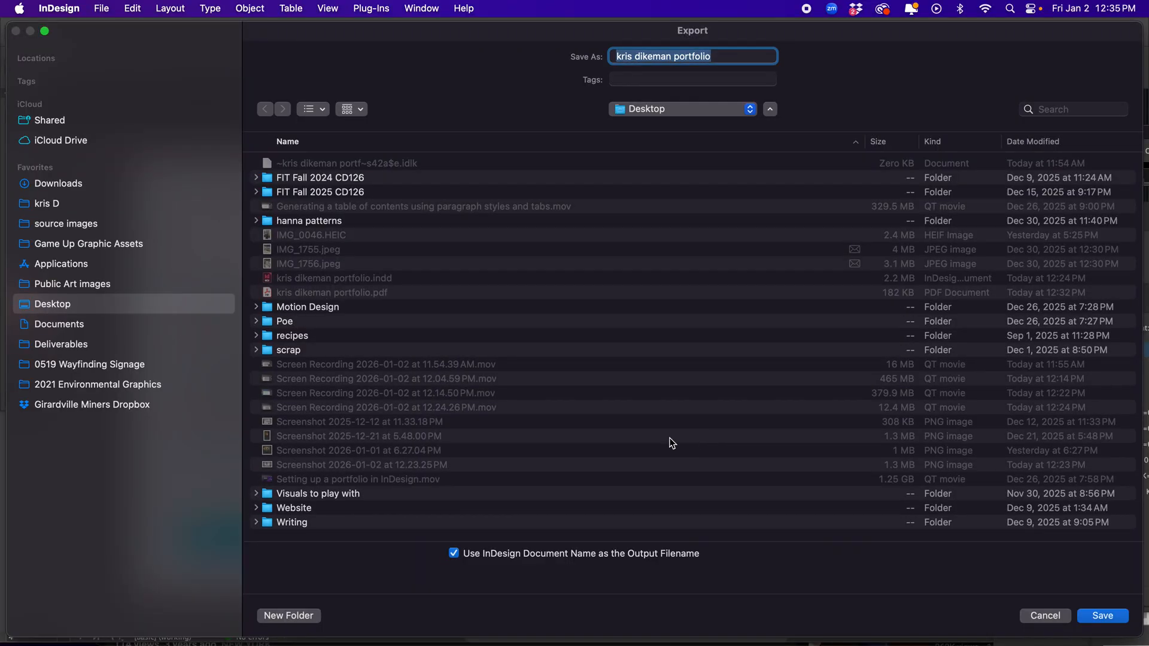
{"action": "left_click", "coordinate": [1097, 617]}
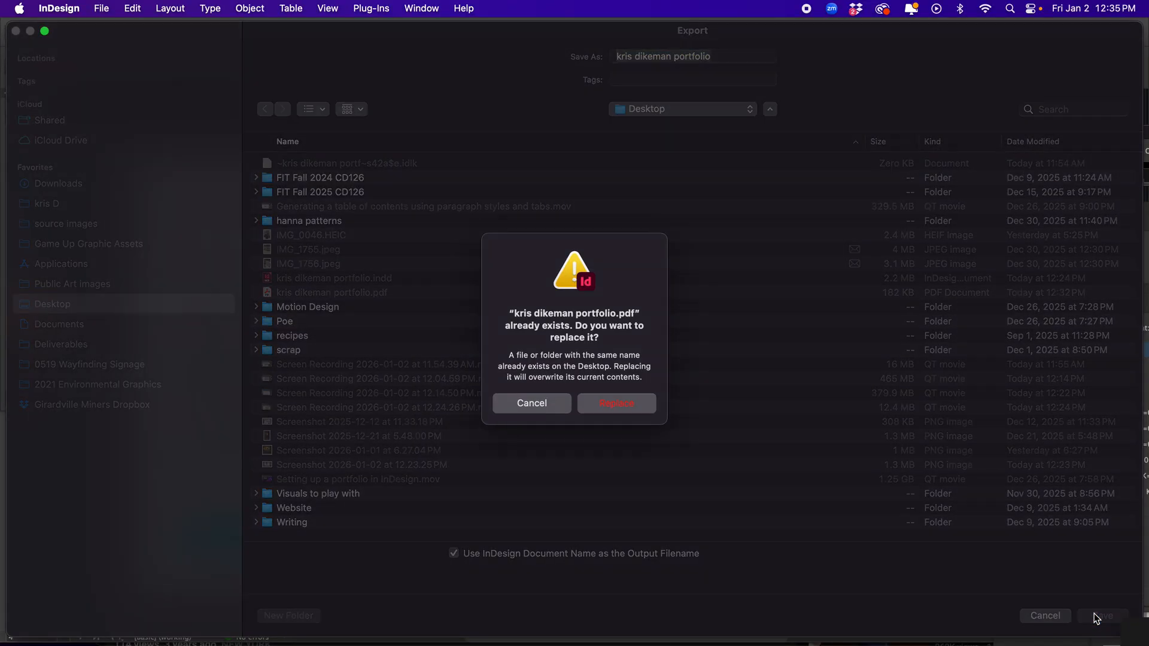
{"action": "left_click", "coordinate": [632, 407]}
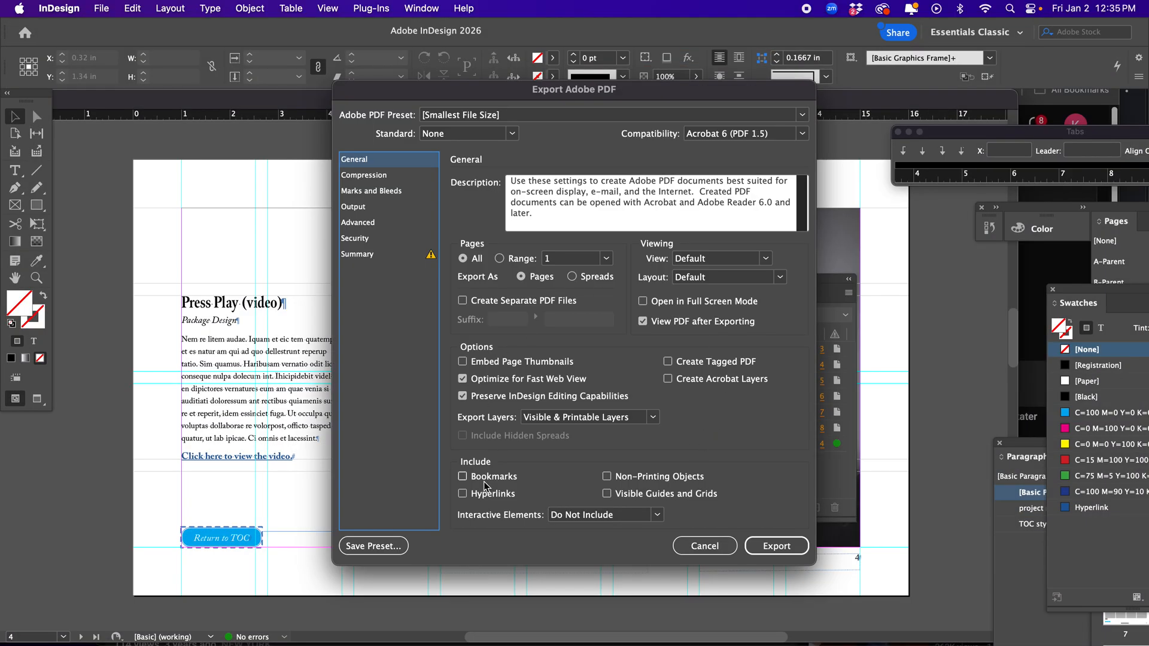
Include bookmarks and hyperlinks in the PDF settings and export the portfolio
{"action": "left_click", "coordinate": [465, 483]}
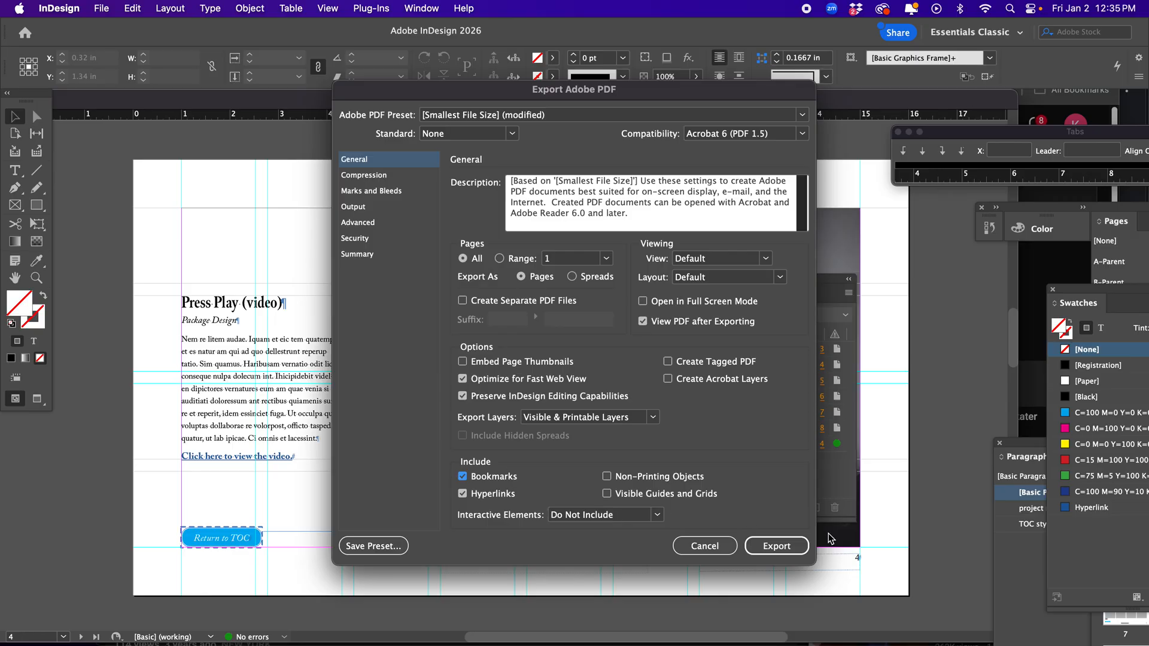
{"action": "left_click", "coordinate": [796, 546]}
{"action": "left_click", "coordinate": [721, 377]}
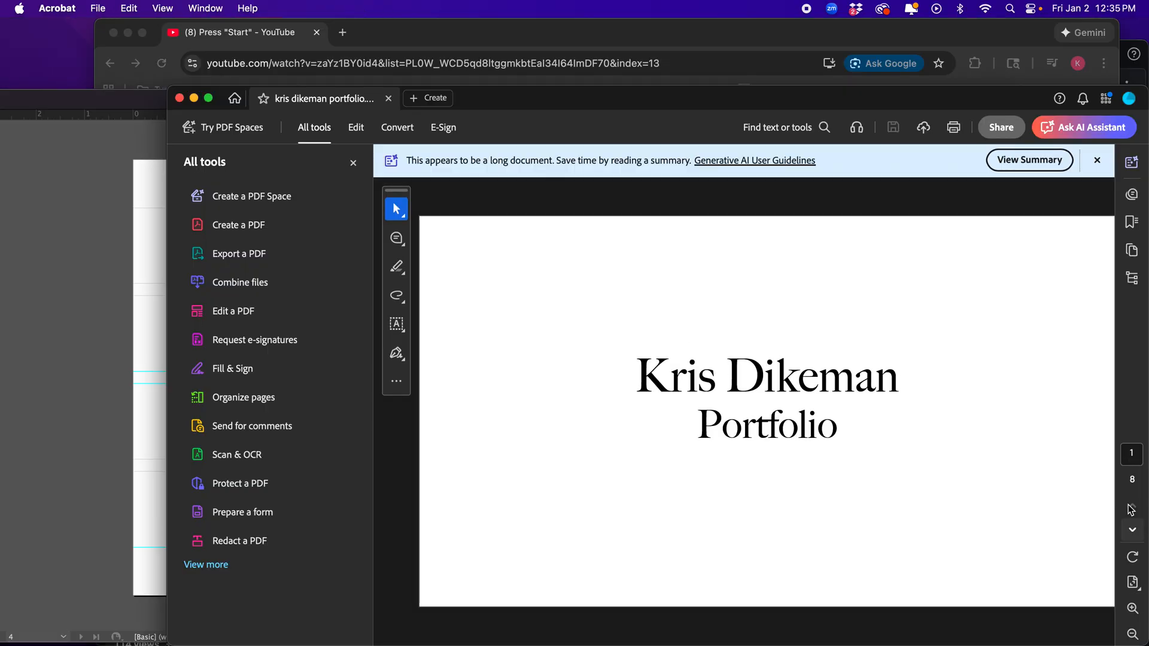
Test the Press Play (video) contents link and that page's Return to TOC button in the exported PDF
{"action": "scroll", "coordinate": [706, 374], "scroll_direction": "down", "scroll_amount": 3}
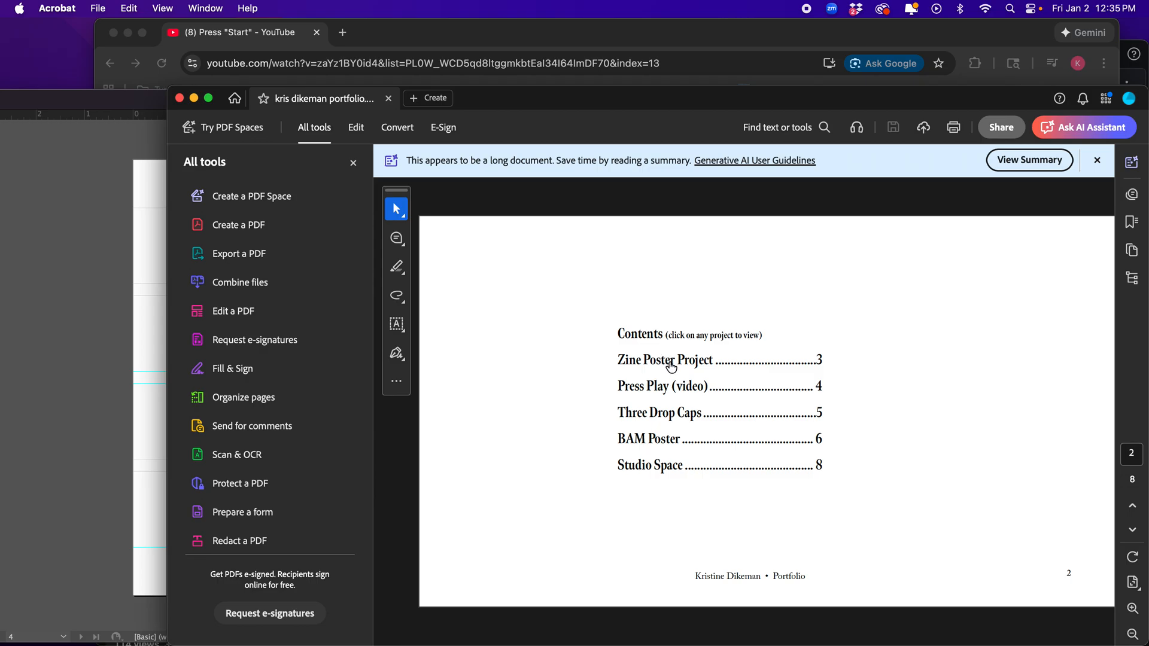
{"action": "left_click", "coordinate": [663, 392]}
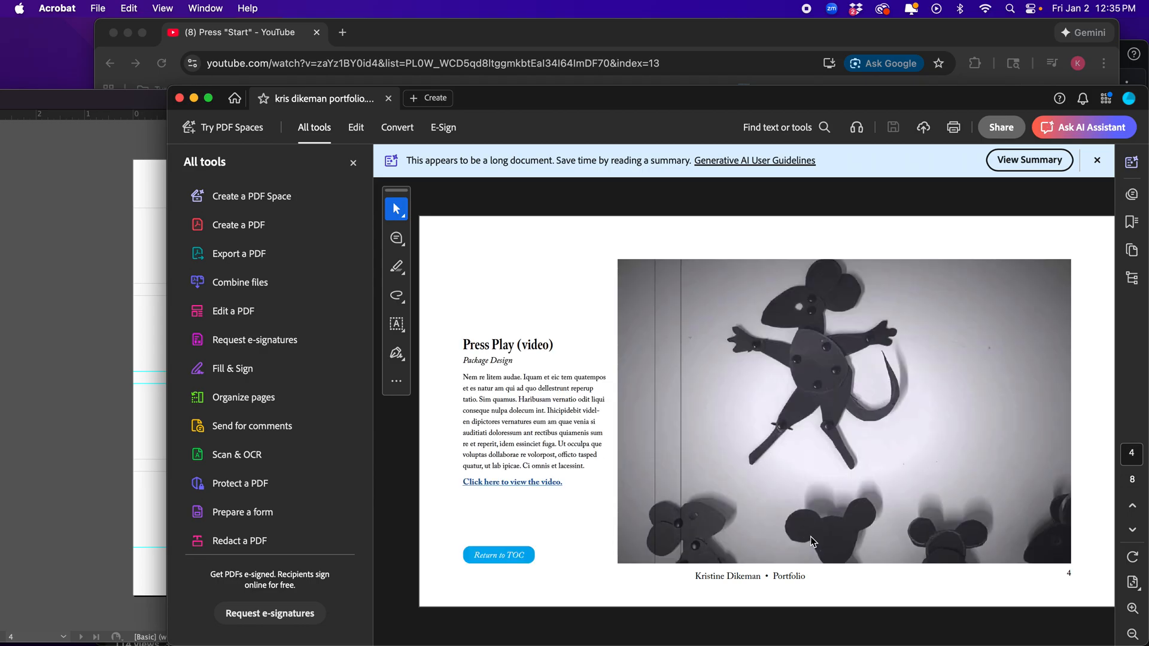
{"action": "left_click", "coordinate": [501, 557]}
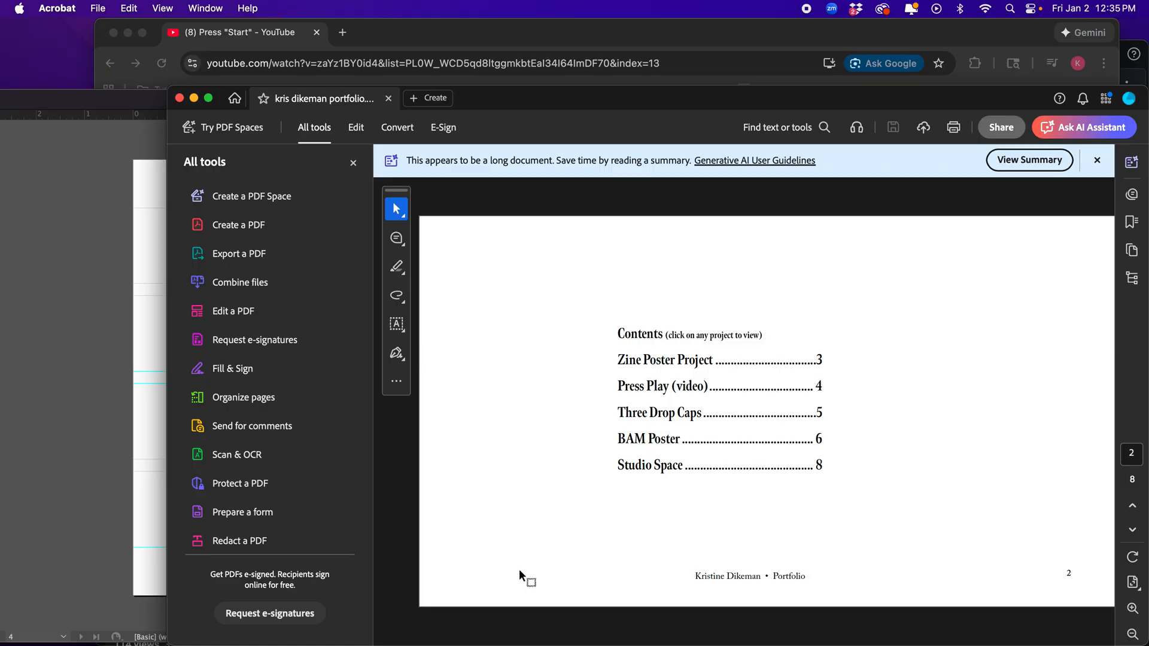
Test the "Click here to view the video." link on the PDF's Press Play page, pause the YouTube video and return to InDesign
{"action": "left_click", "coordinate": [654, 392]}
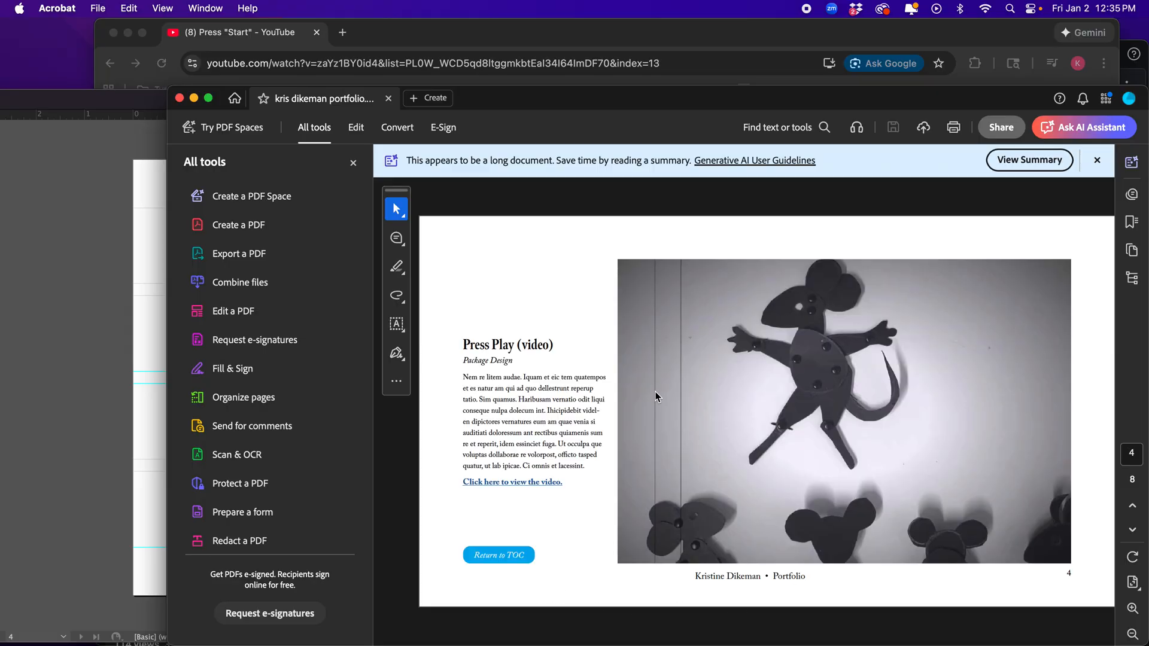
{"action": "left_click", "coordinate": [529, 484]}
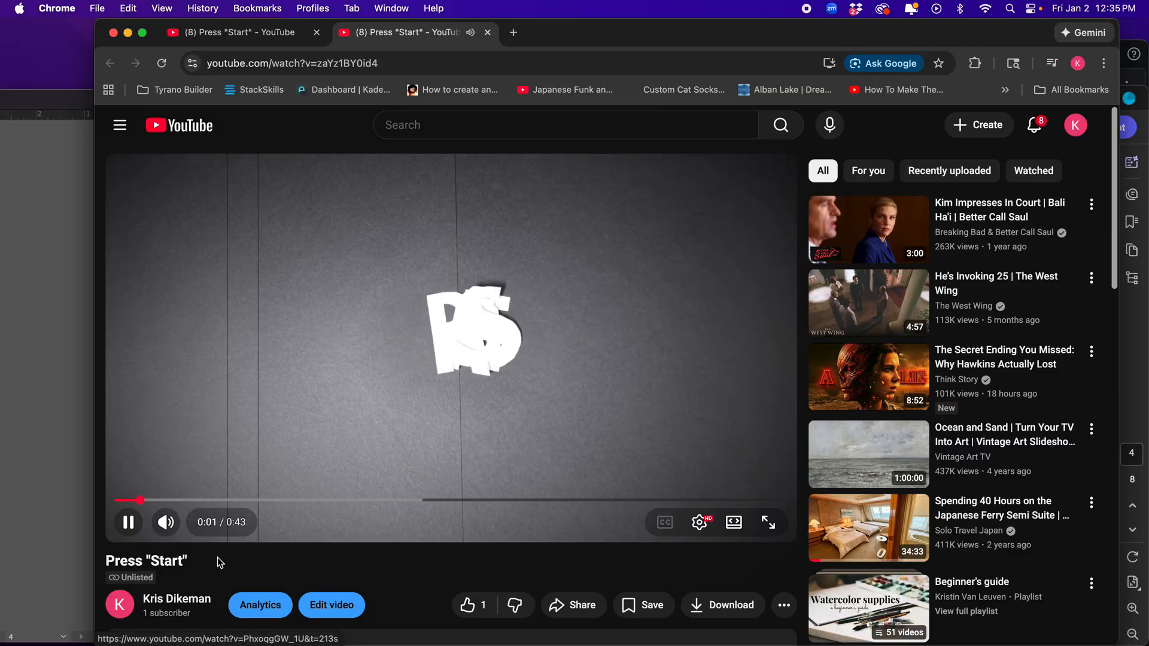
{"action": "left_click", "coordinate": [130, 527]}
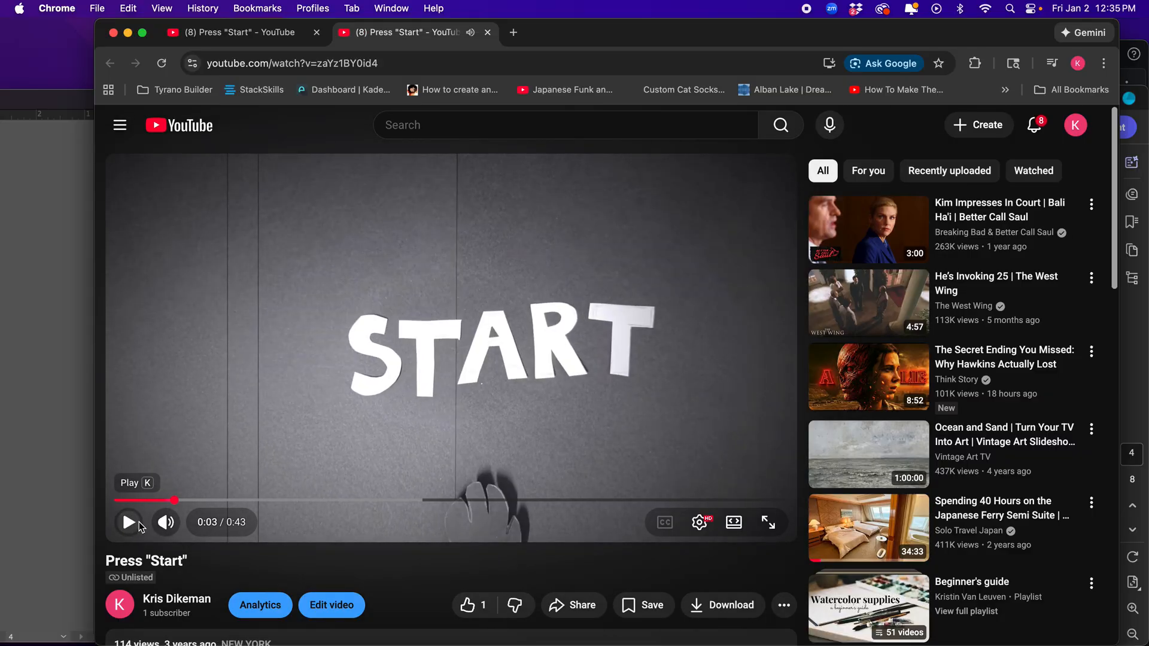
{"action": "left_click", "coordinate": [47, 137]}
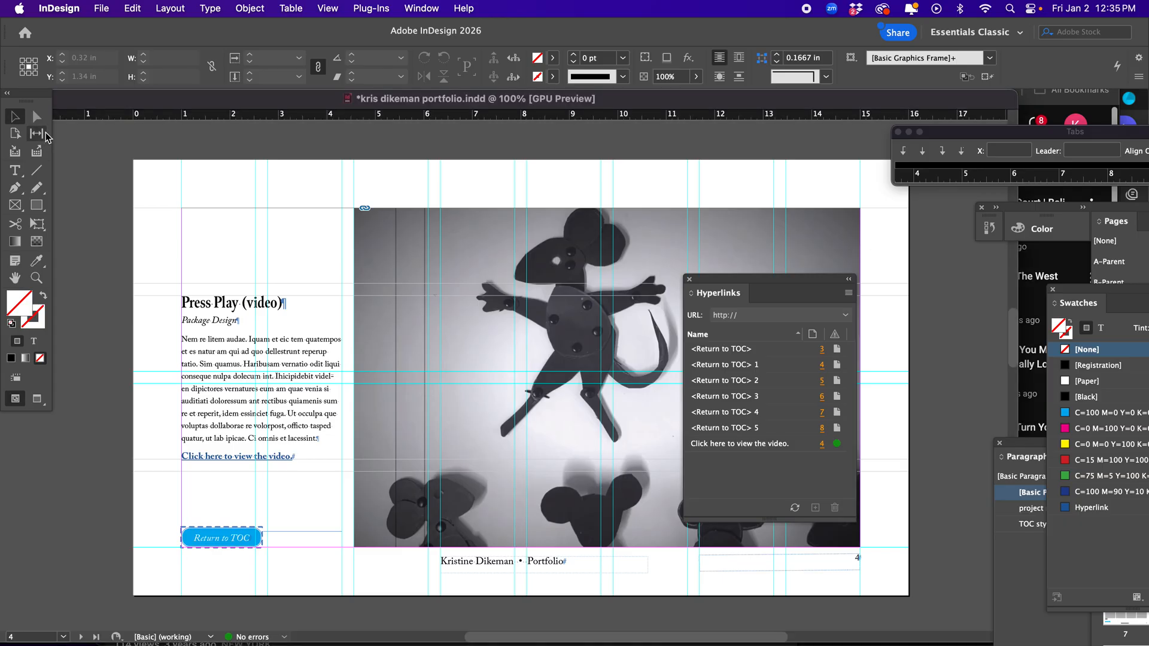